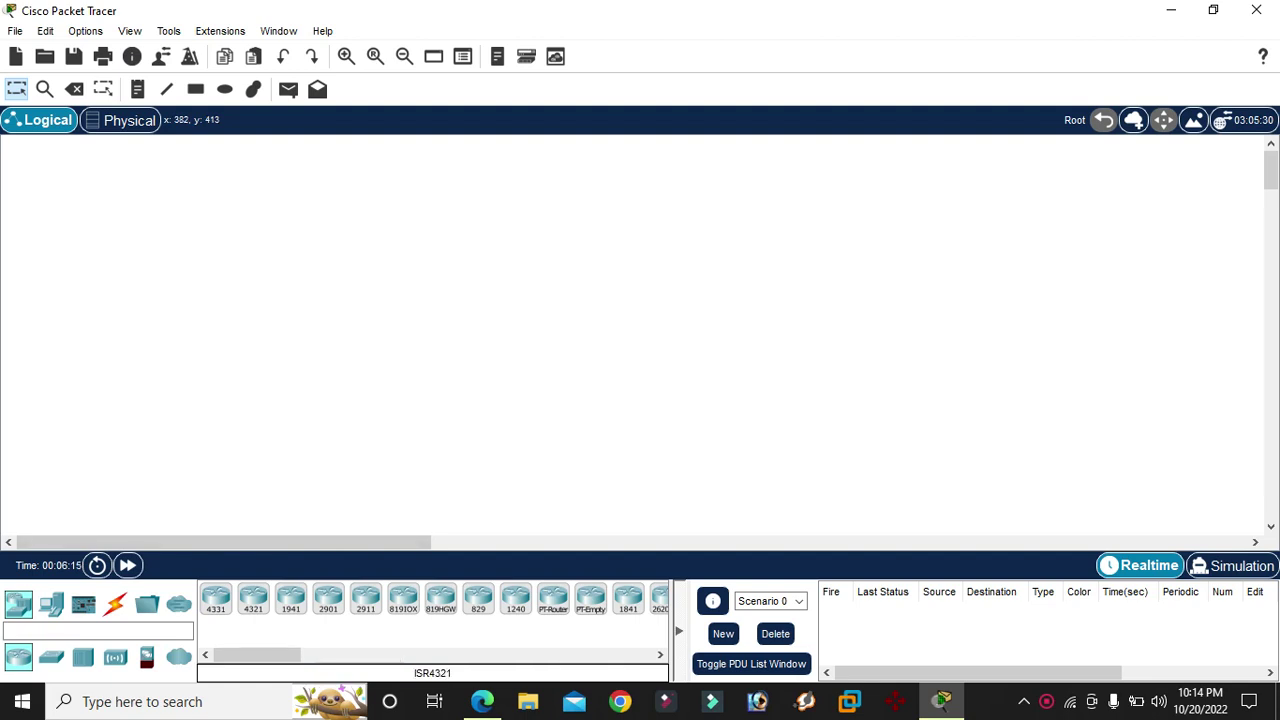
- Place two 2911 routers side by side in the upper part of the logical workspace, spaced well apart
drag(366, 597, 405, 233)
drag(366, 597, 757, 245)
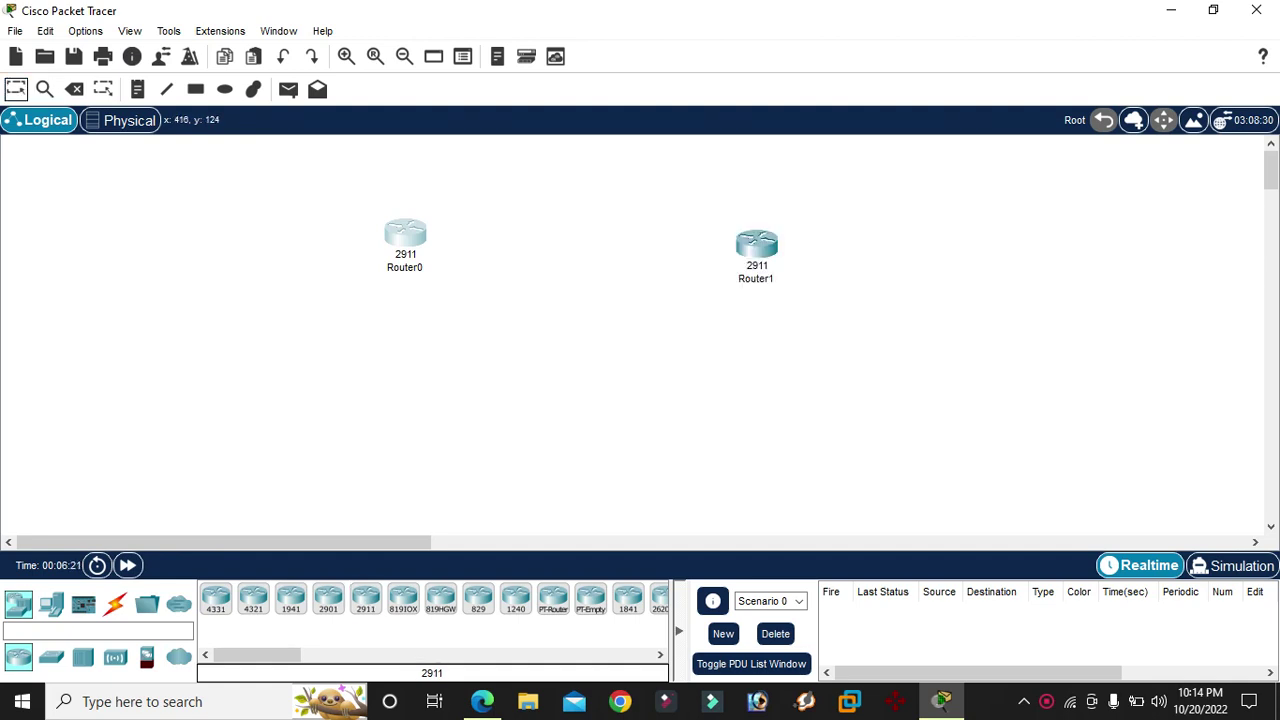
drag(405, 233, 400, 218)
drag(757, 245, 746, 225)
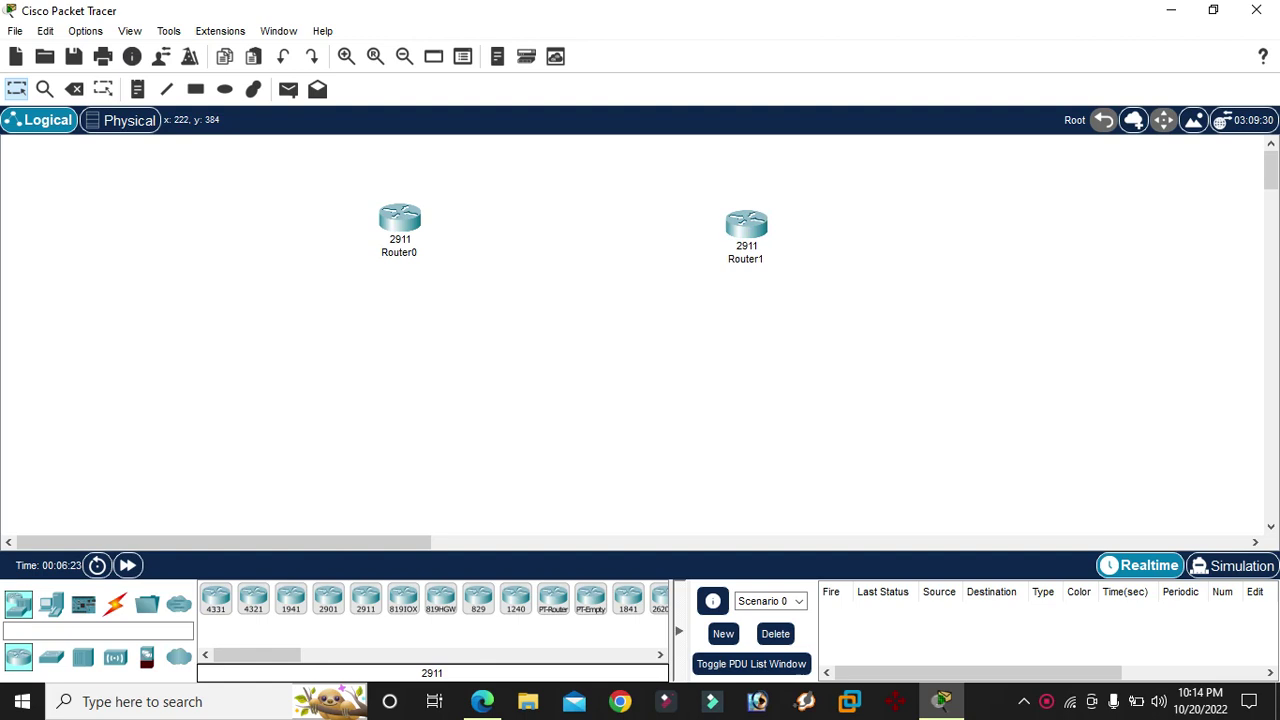
- Place two 2960 switches in the workspace, one directly below each router
click(51, 656)
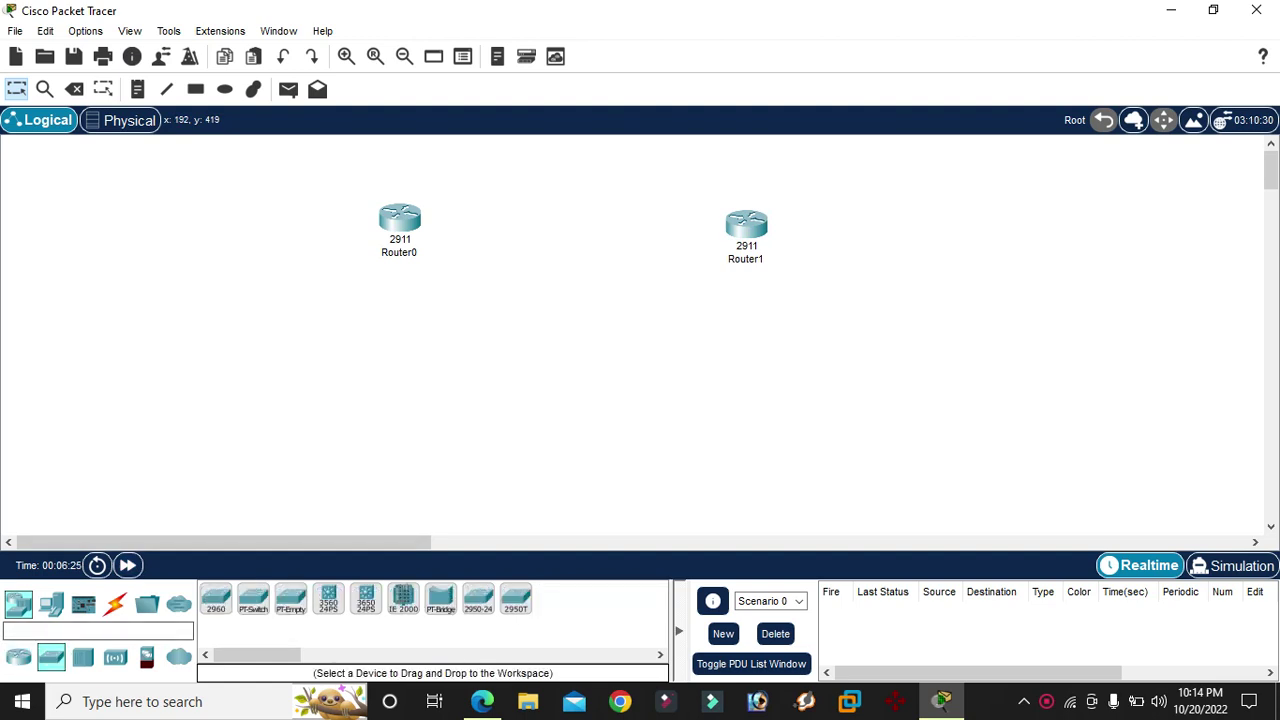
ctrl+click(216, 598)
click(362, 356)
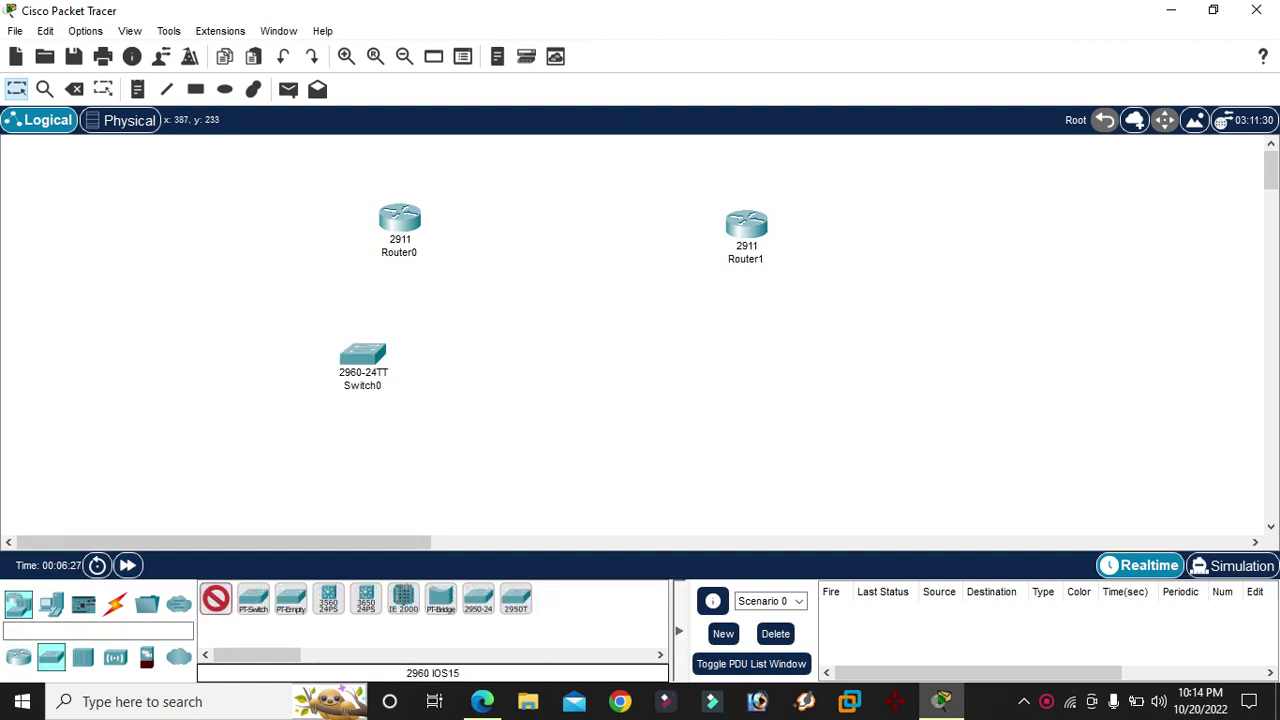
click(758, 403)
click(16, 89)
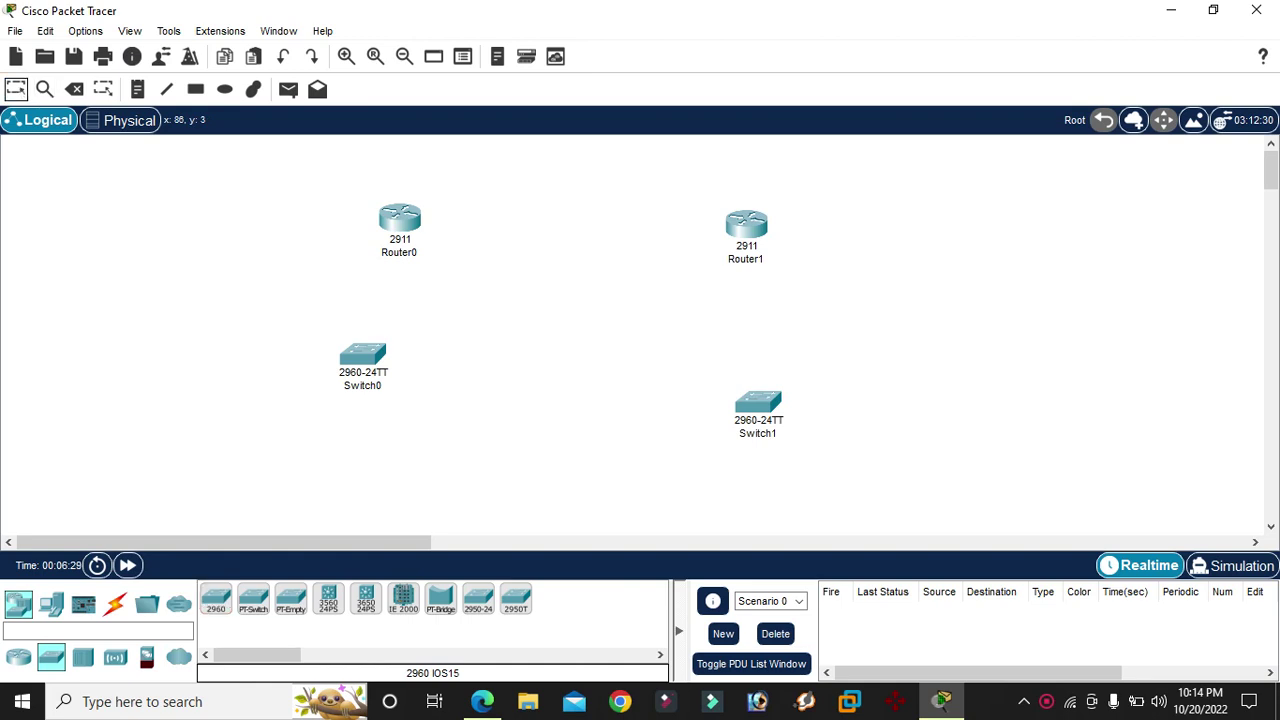
drag(362, 356, 388, 366)
drag(758, 403, 745, 361)
click(746, 224)
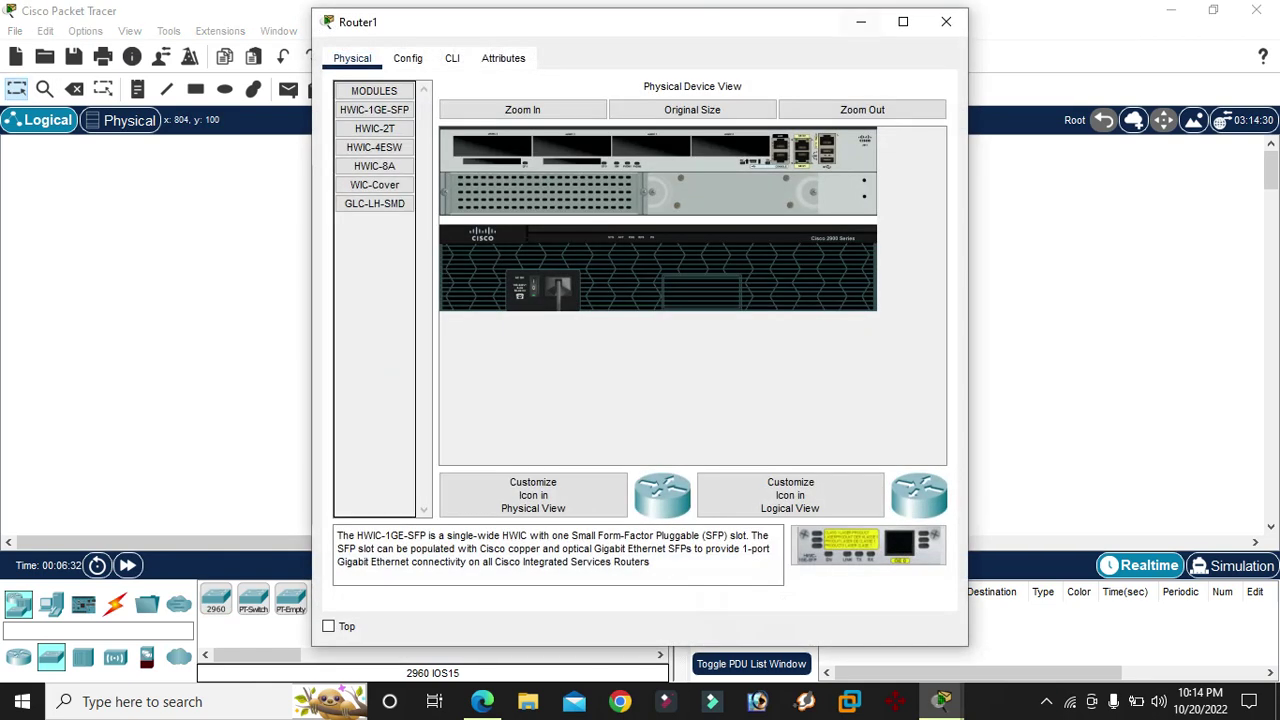
click(946, 21)
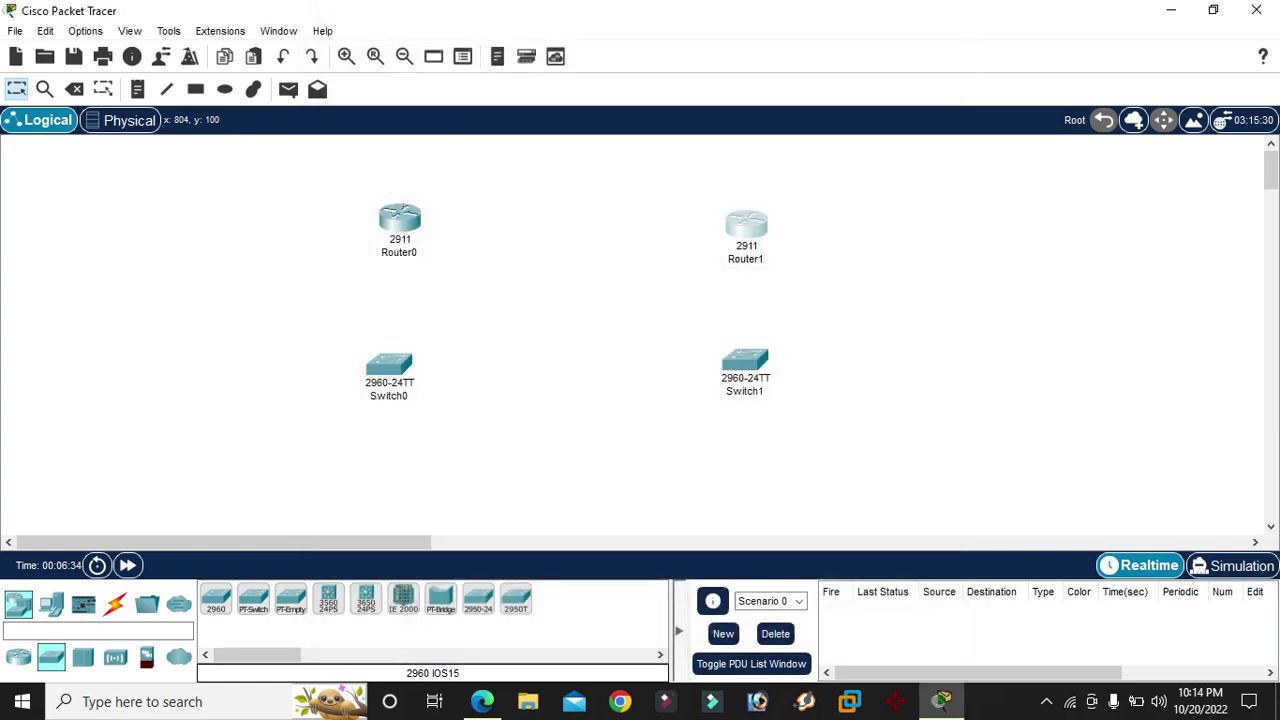
- Add two PCs to the workspace, one below each switch
click(51, 604)
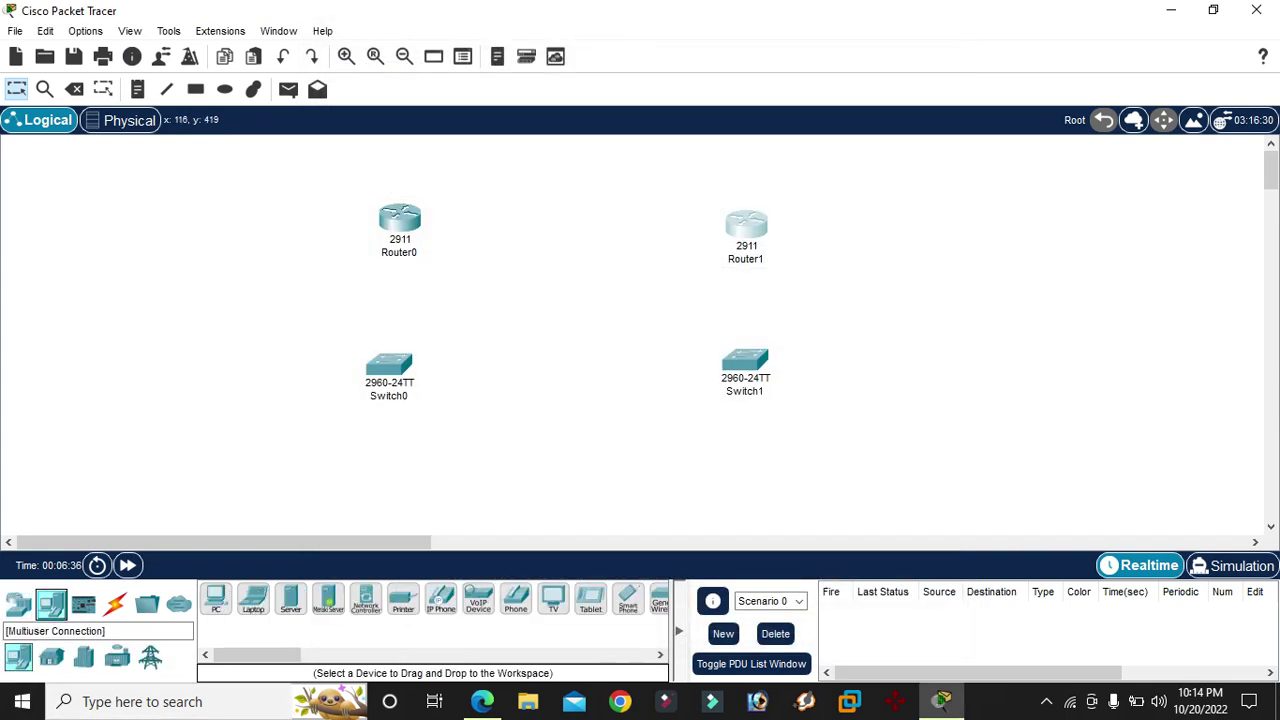
drag(215, 597, 300, 470)
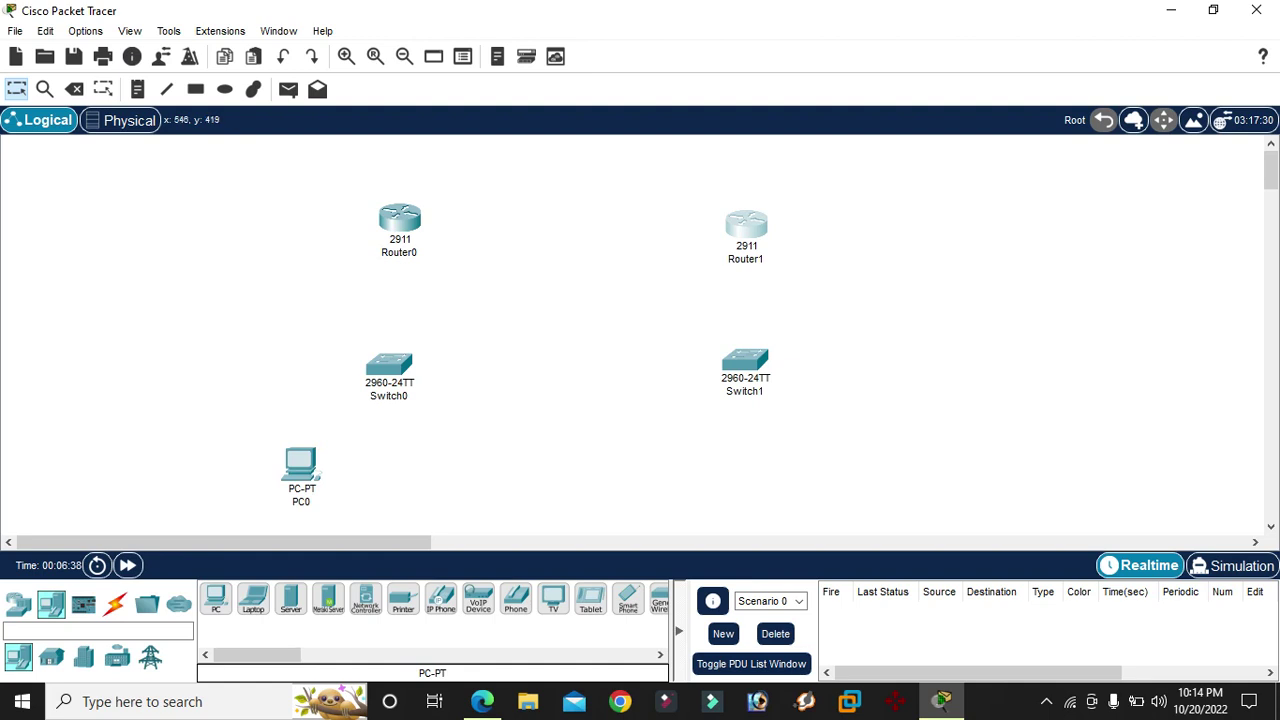
drag(215, 597, 714, 497)
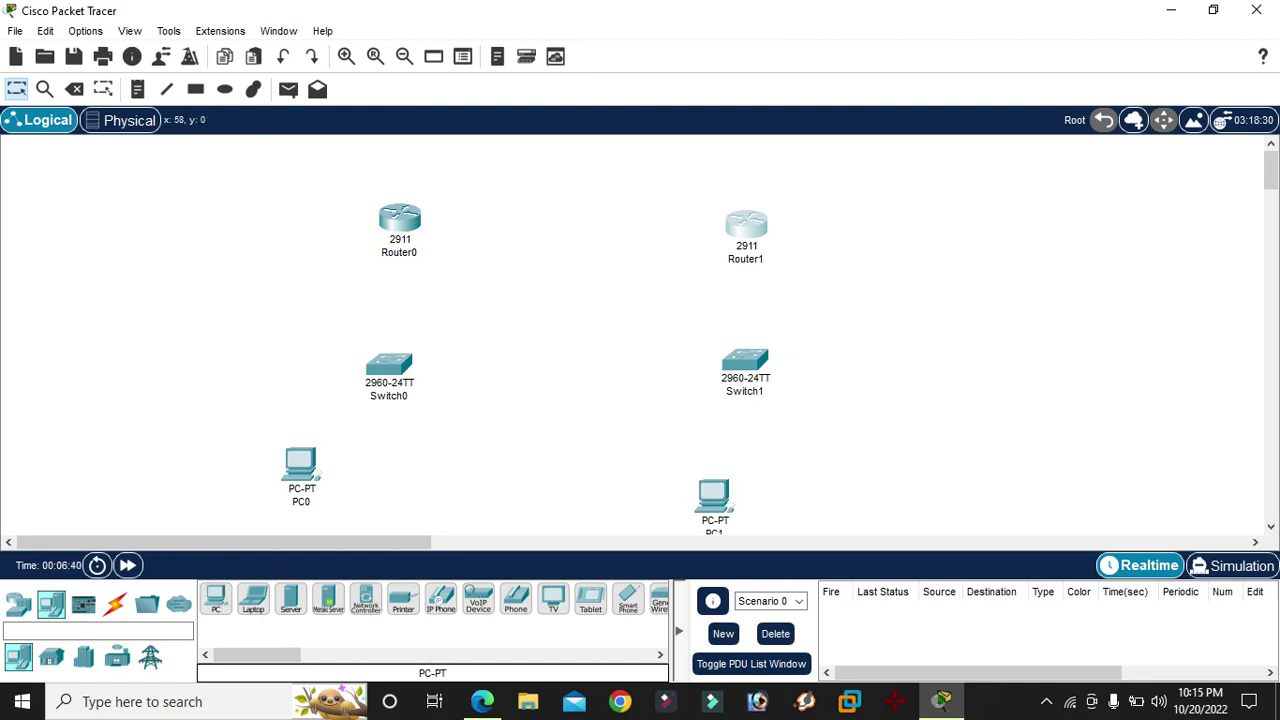
- Reposition the switches and PCs so each PC and switch lines up roughly under its router
drag(389, 370, 358, 362)
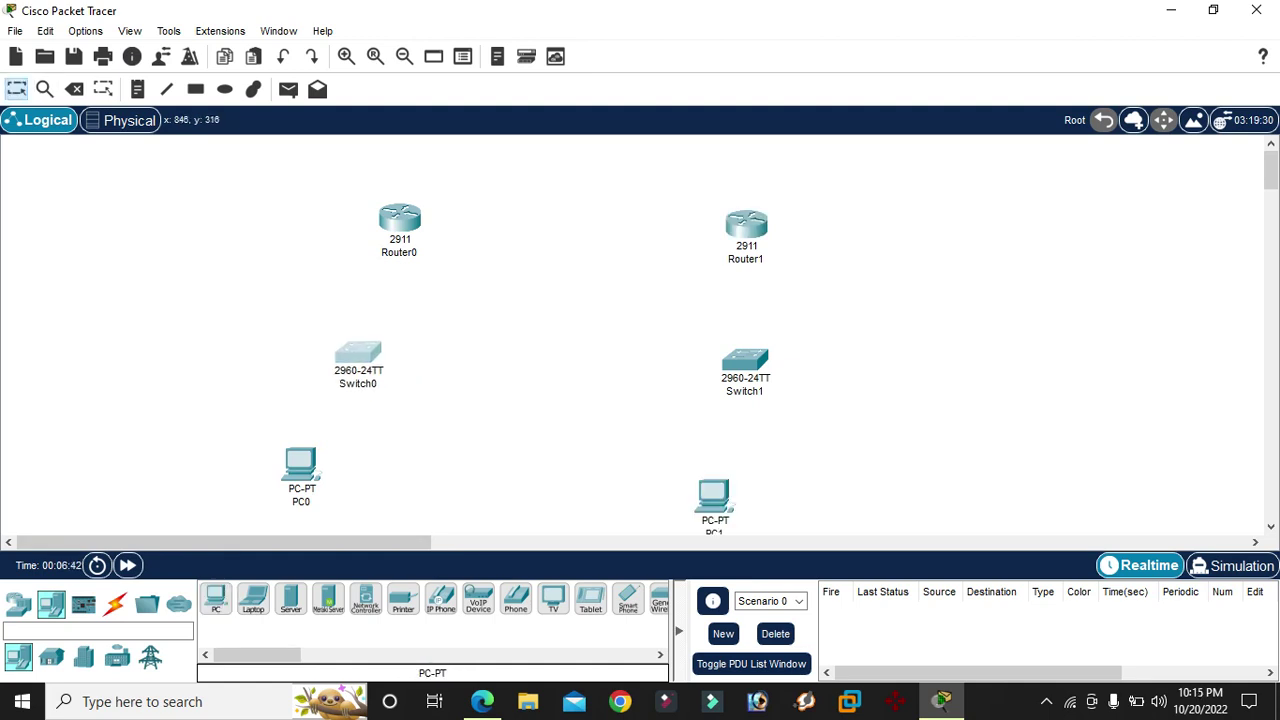
drag(782, 362, 796, 359)
drag(714, 495, 777, 462)
drag(300, 465, 344, 465)
drag(358, 355, 372, 355)
- Add address notes beside the first network's devices: 192.168.2.1/24 at Router0 and 192.168.2.2 at PC0
click(137, 89)
click(242, 246)
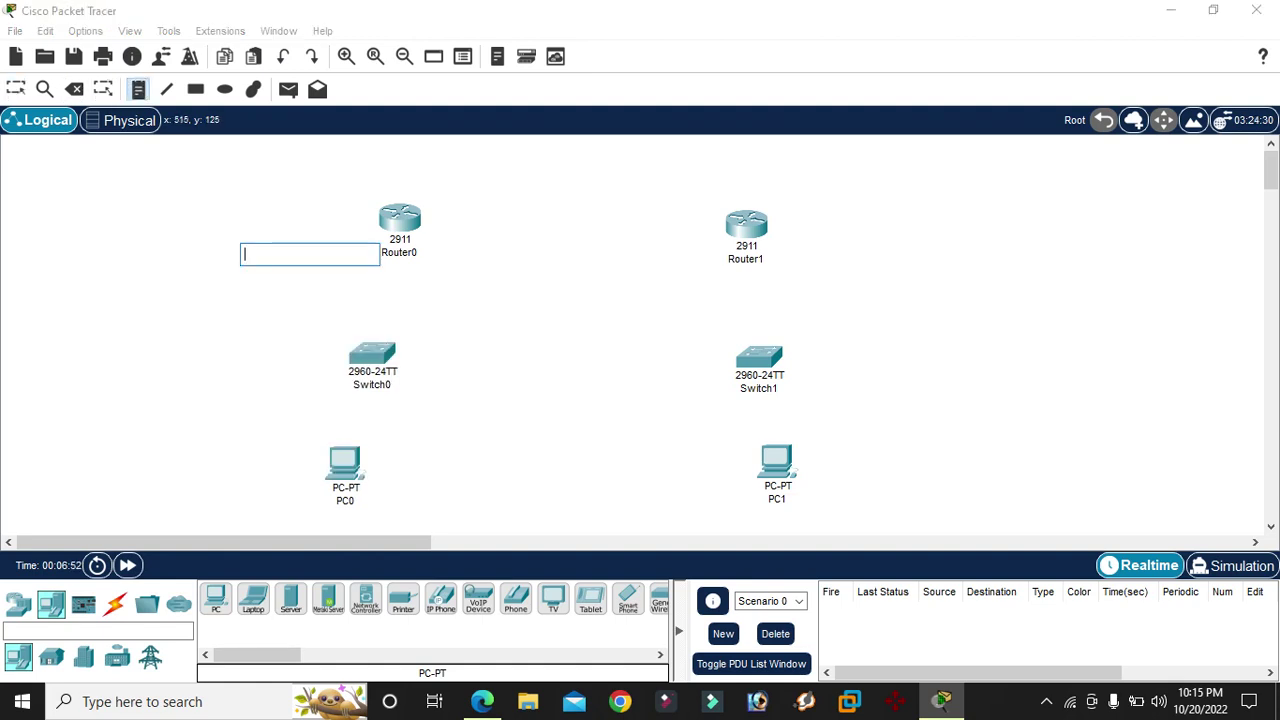
text(192.168)
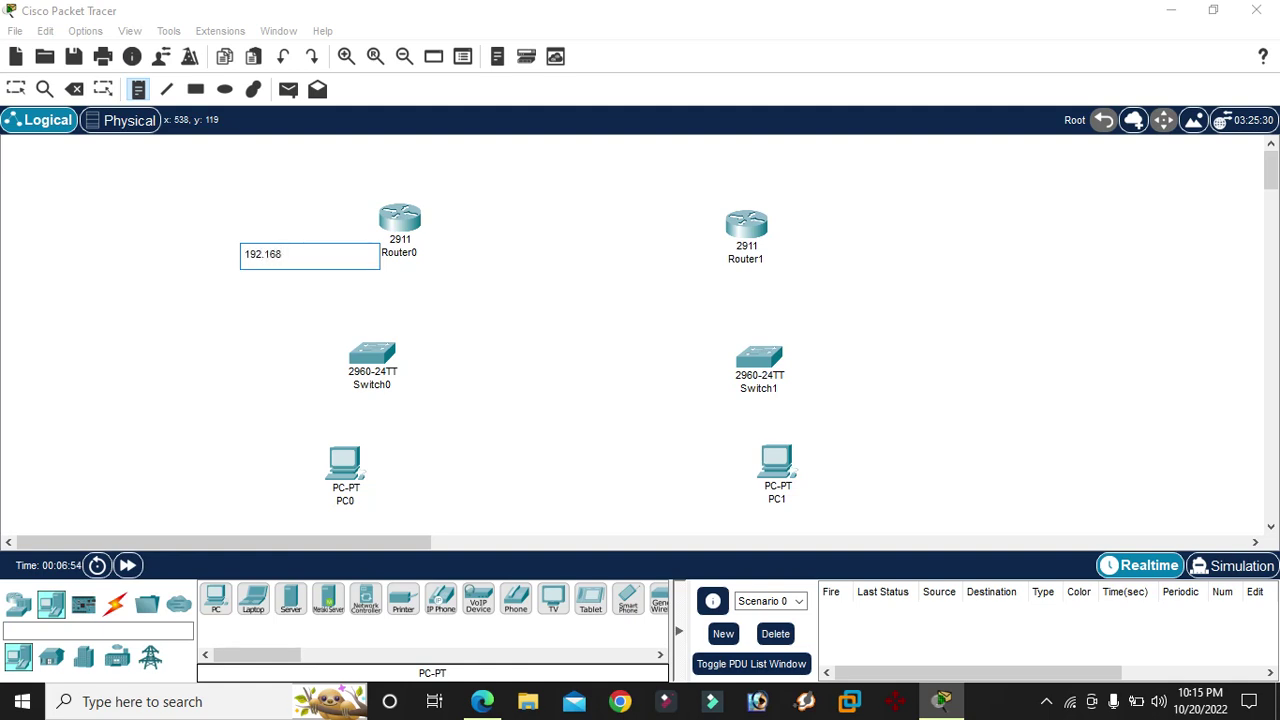
text(.2.1)
click(236, 350)
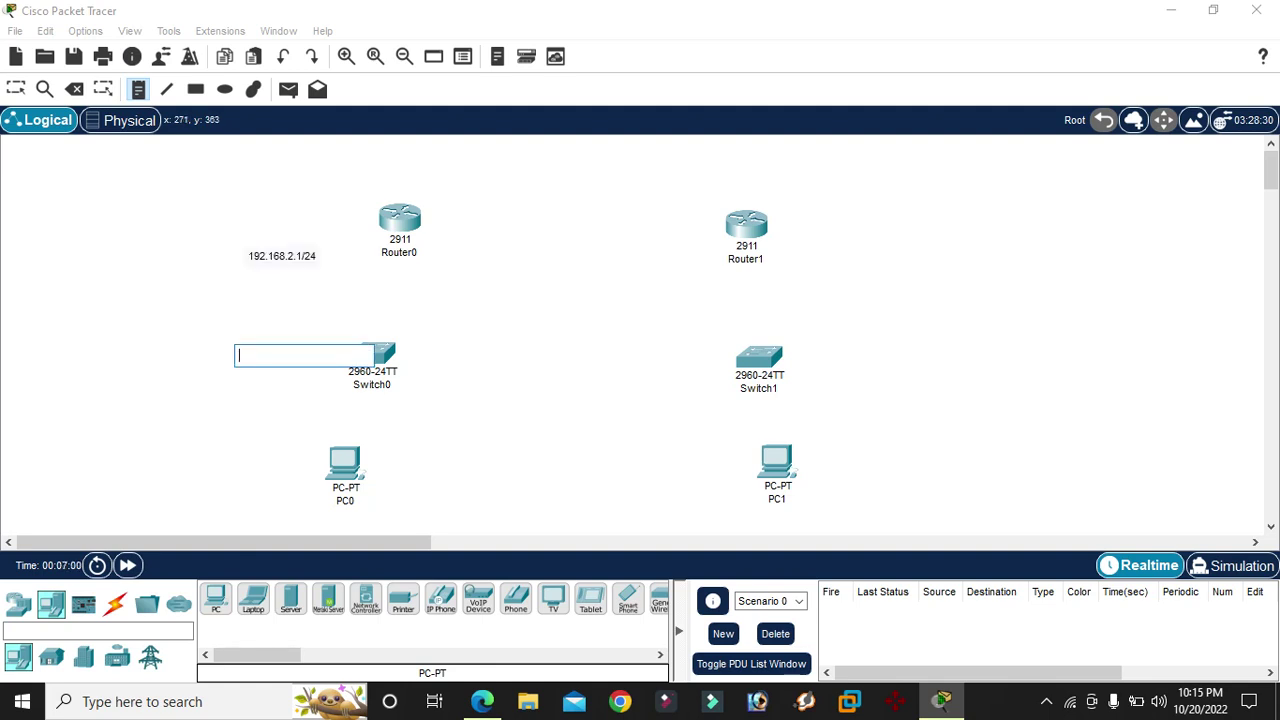
click(215, 452)
text(192.16)
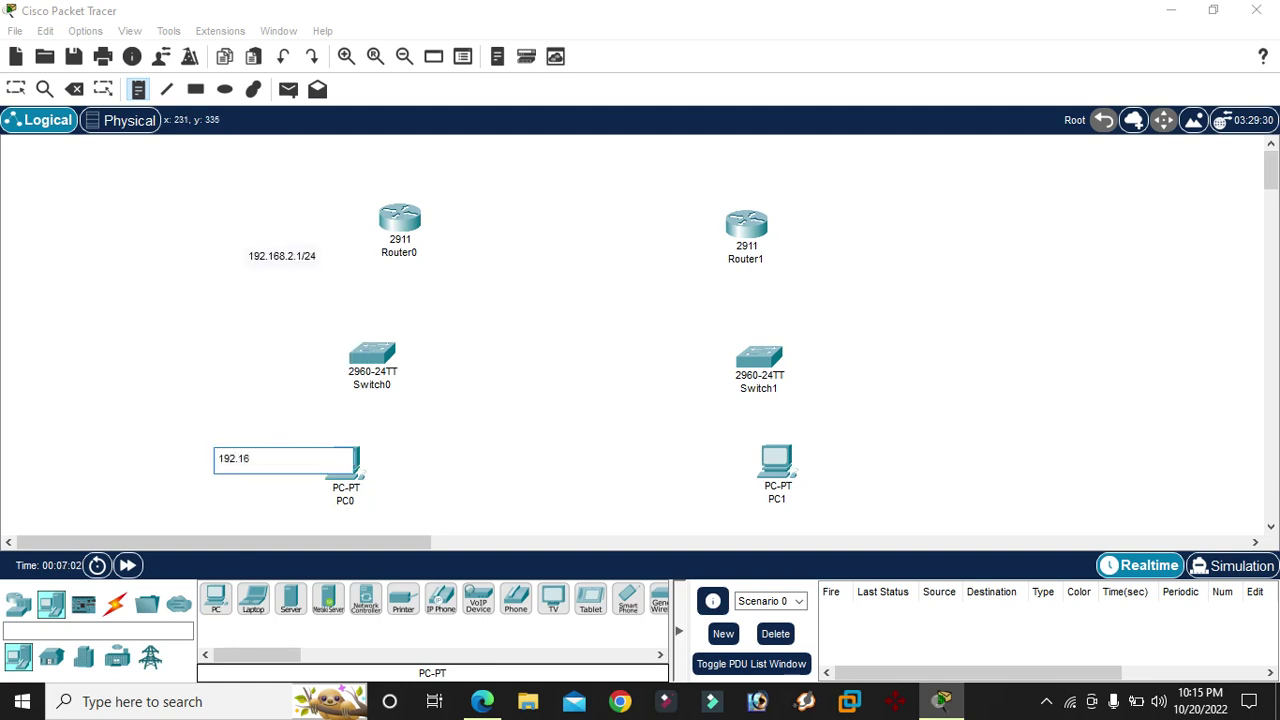
text(8.2.2)
- Add address notes beside the second network's devices: 192.168.3.1/24 at Router1 and 192.168.3.2 at PC1
click(796, 234)
text(192.168.3.)
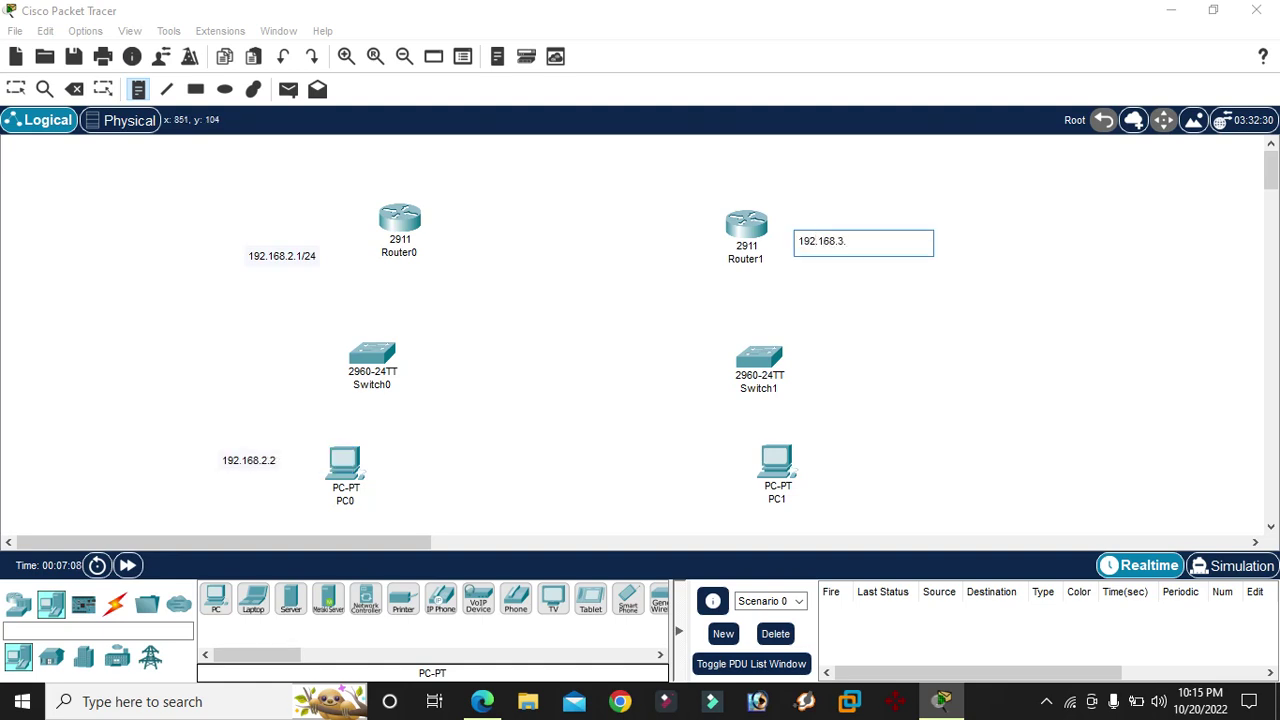
text(1/24)
click(813, 469)
text(192.168.3.2)
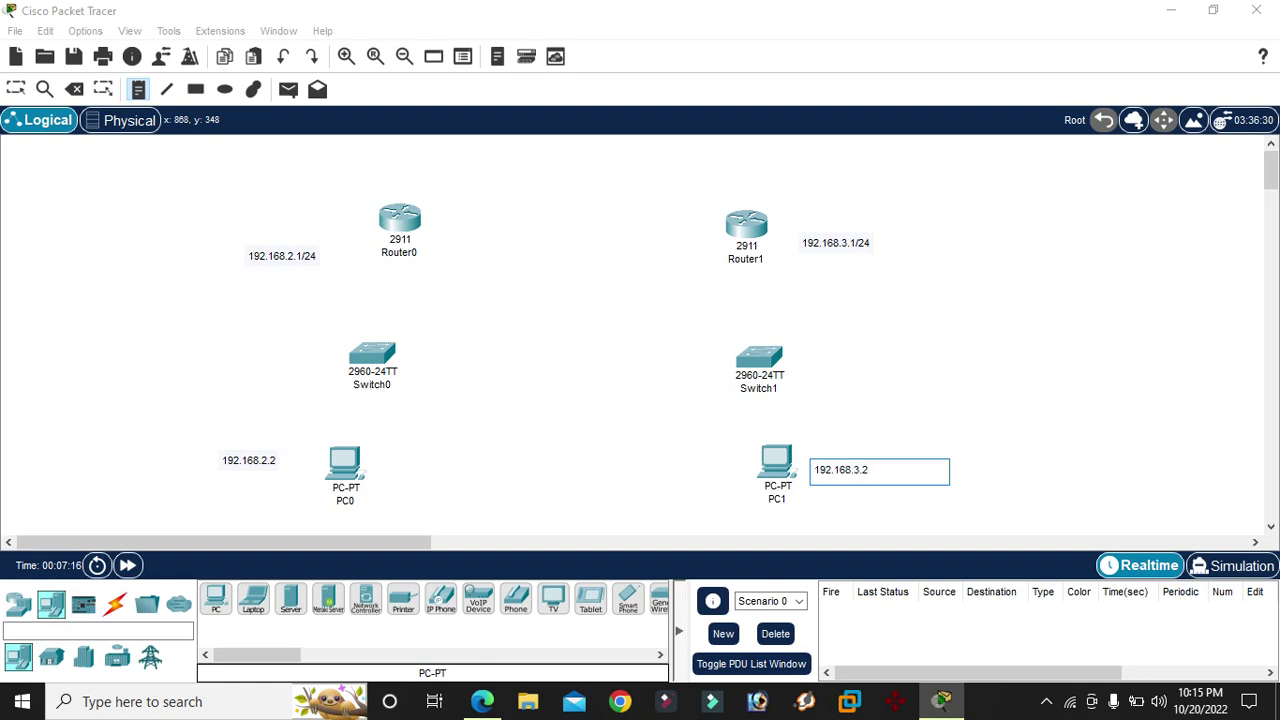
key(Escape)
- Note the inter-router link addresses on the routers' facing sides: 192.168.4.1 at Router0 and 192.168.4.2 at Router1
click(436, 197)
text(192.168)
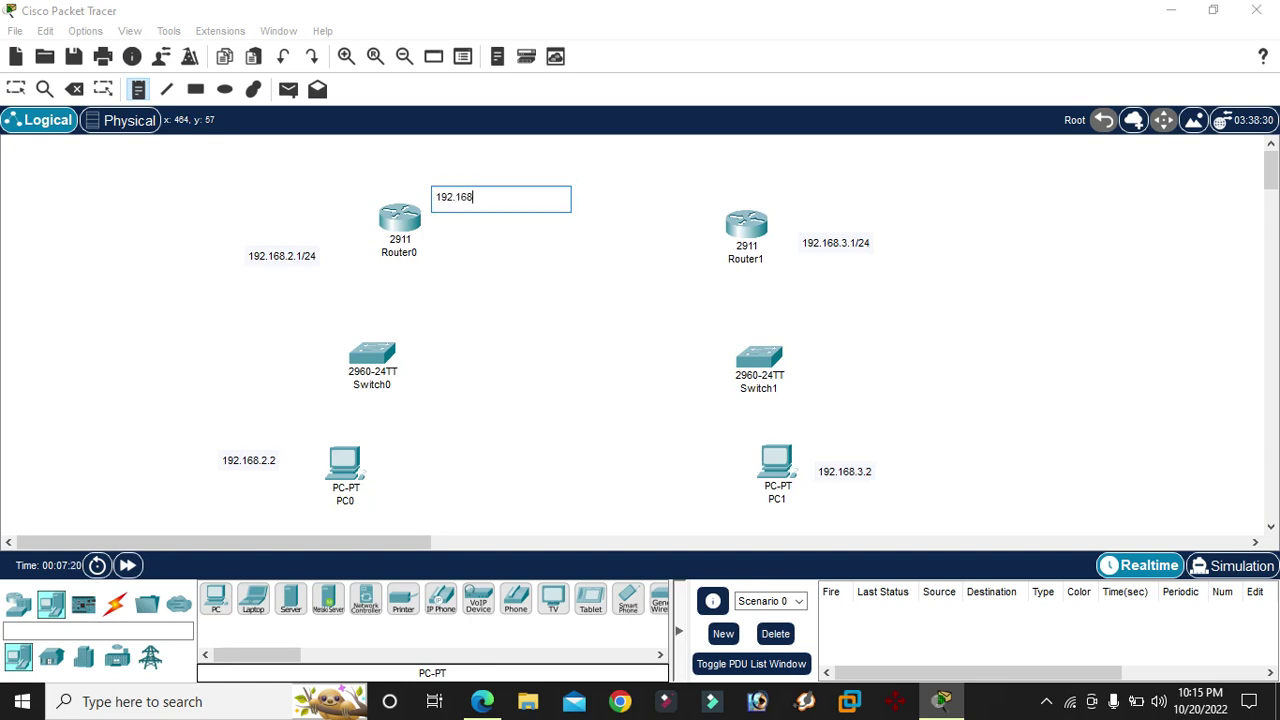
text(.4.1)
click(660, 198)
text(192)
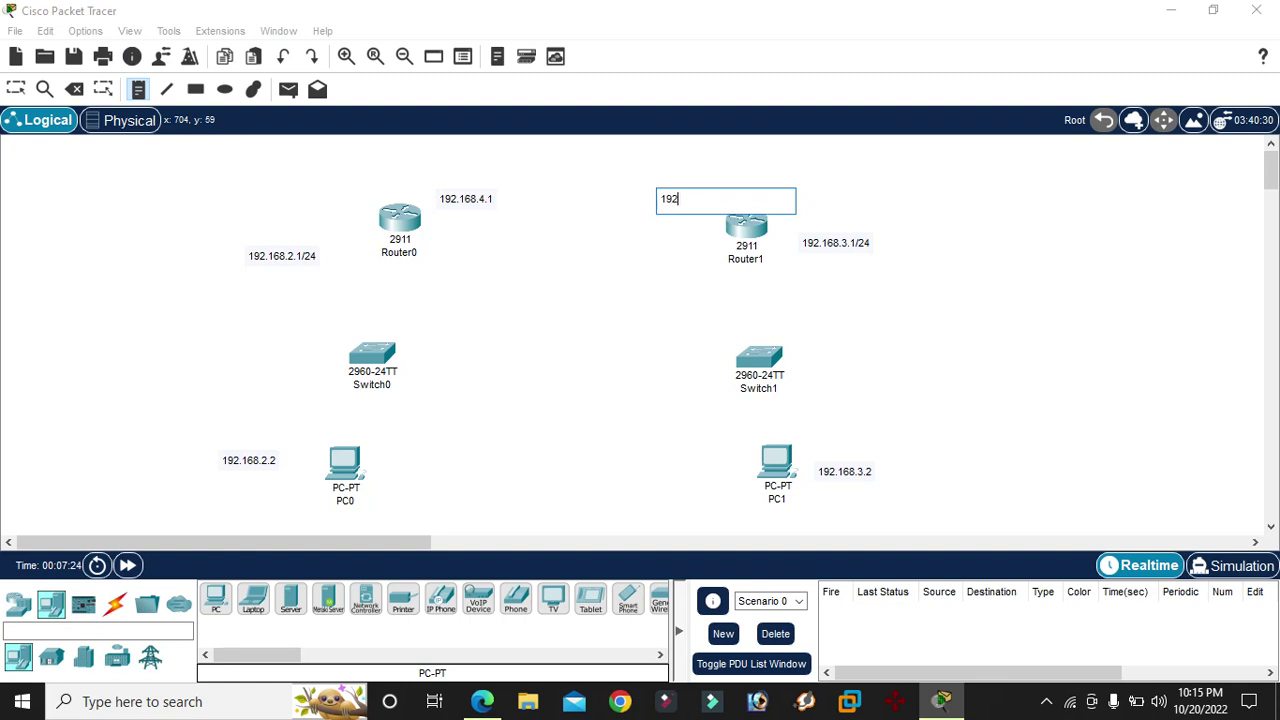
text(.168.4.2)
key(Escape)
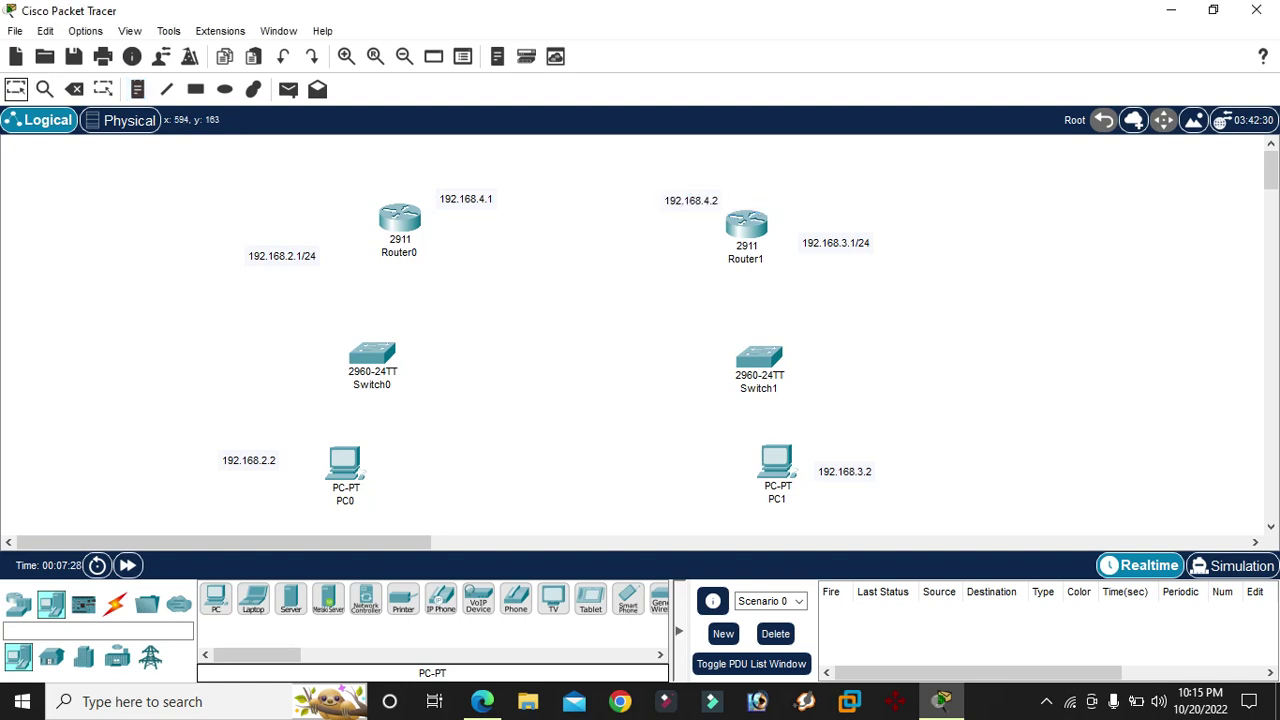
- Install an HWIC-2T serial module in the rightmost expansion slot of both Router0 and Router1
double_click(400, 218)
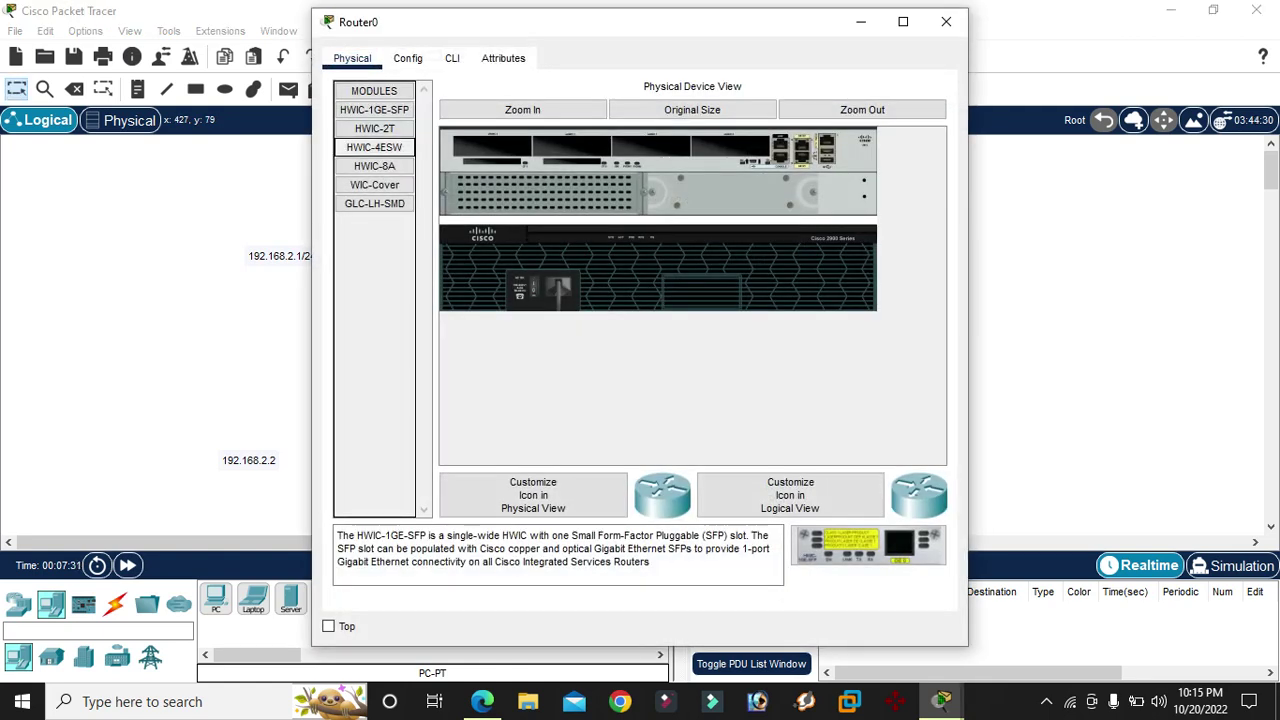
click(375, 128)
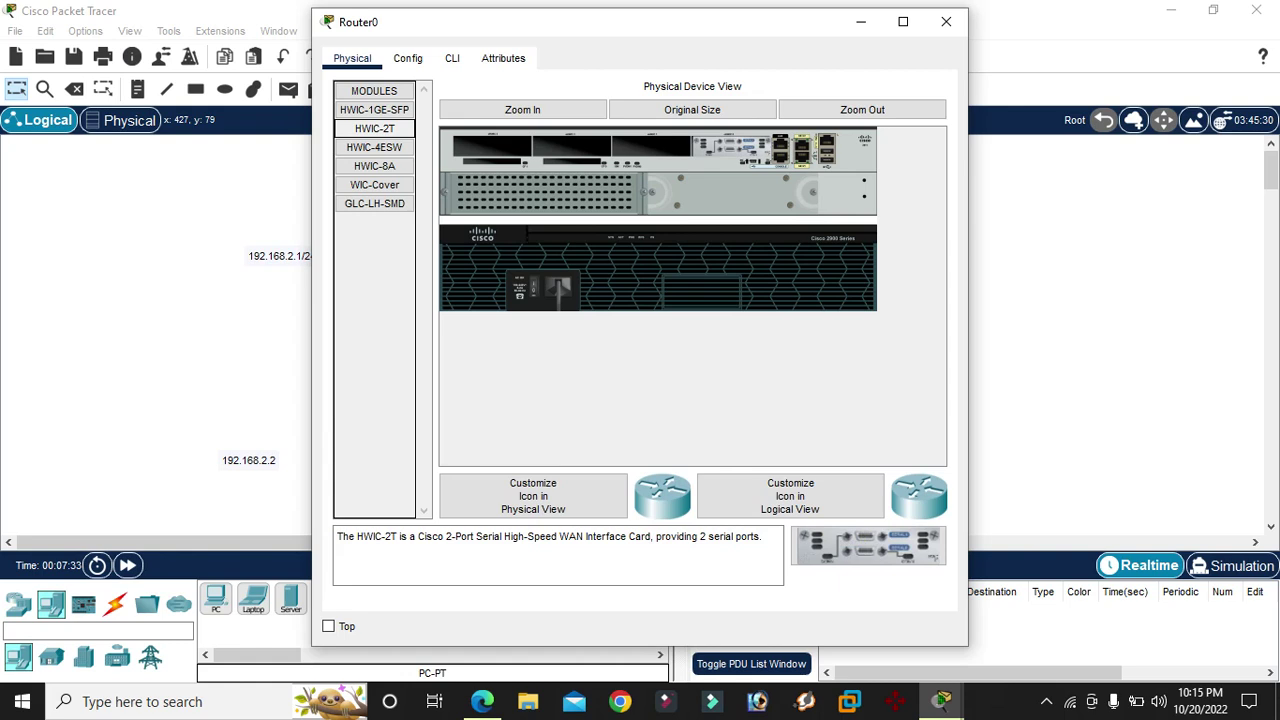
click(946, 21)
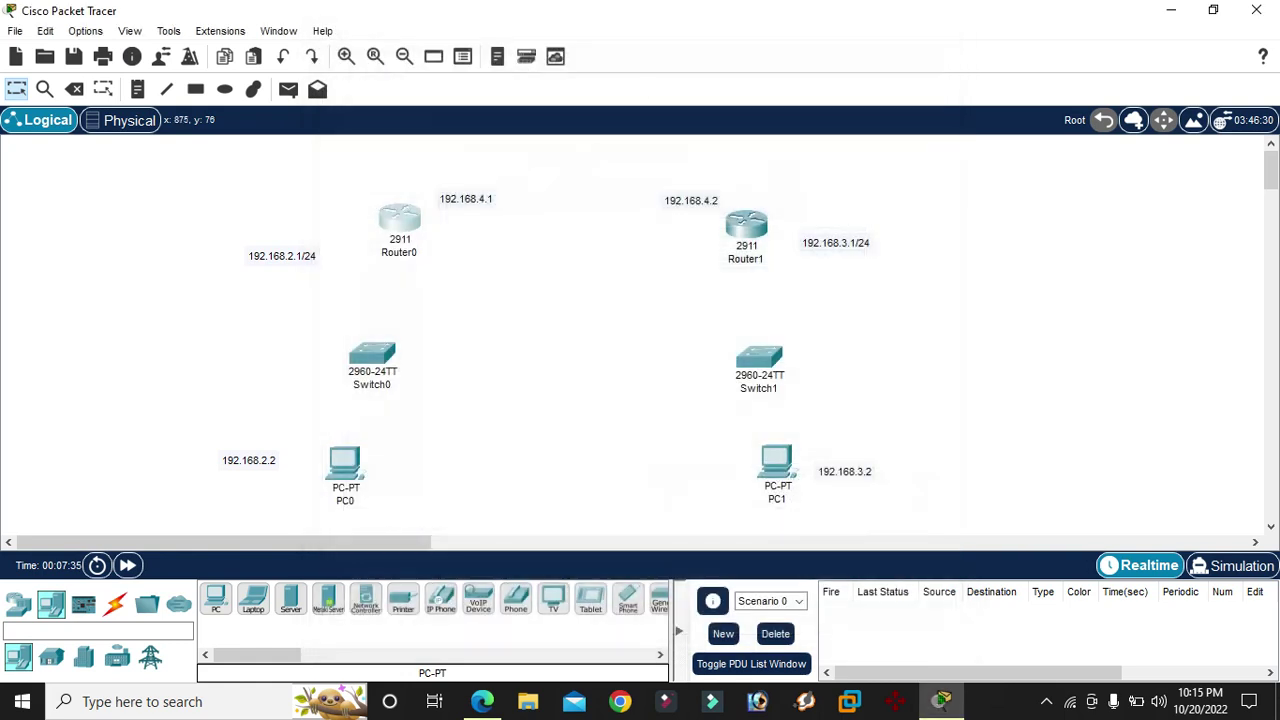
click(746, 225)
click(375, 129)
drag(375, 129, 730, 147)
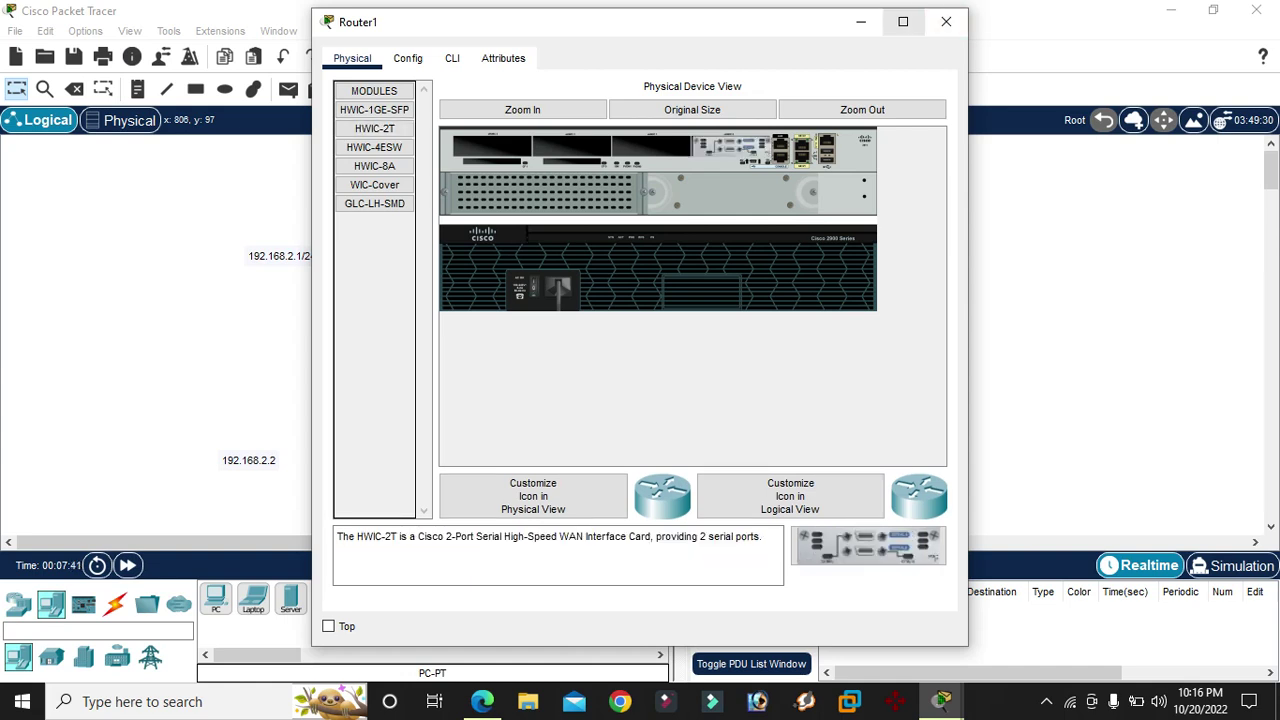
click(946, 21)
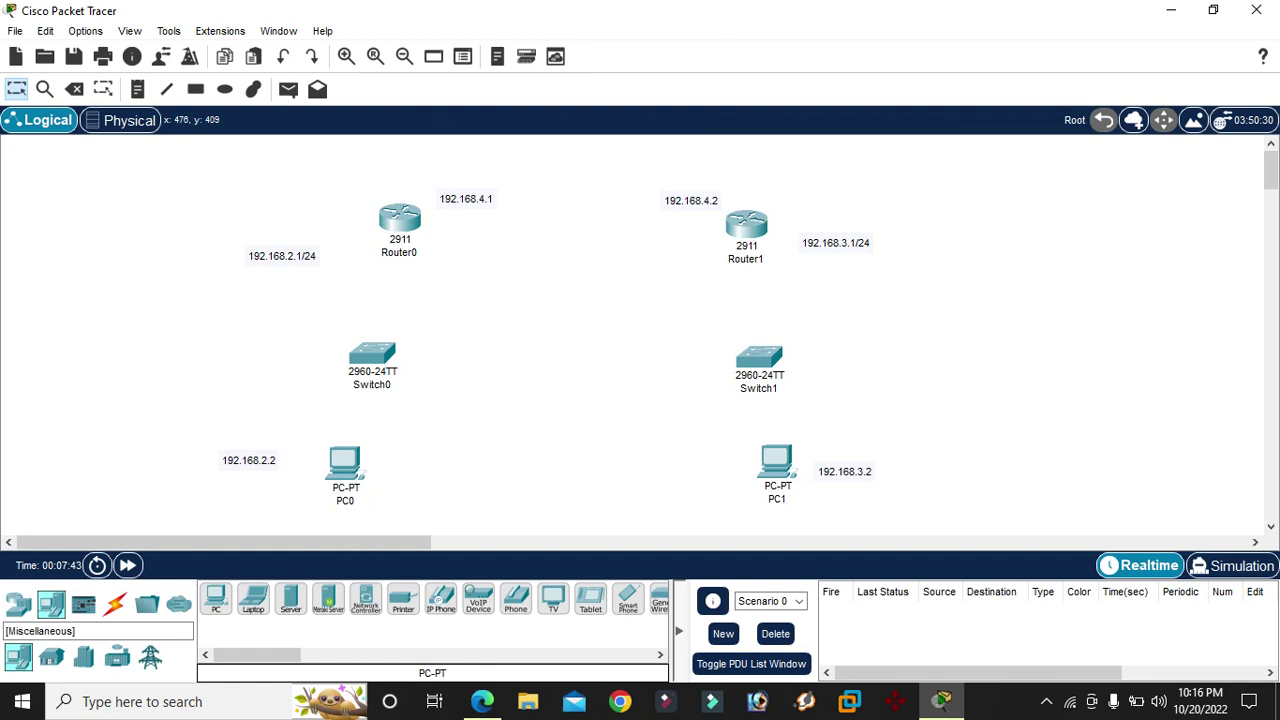
- Connect PC0's FastEthernet0 to Switch0's FastEthernet0/1 with a copper straight-through cable
click(115, 603)
click(290, 598)
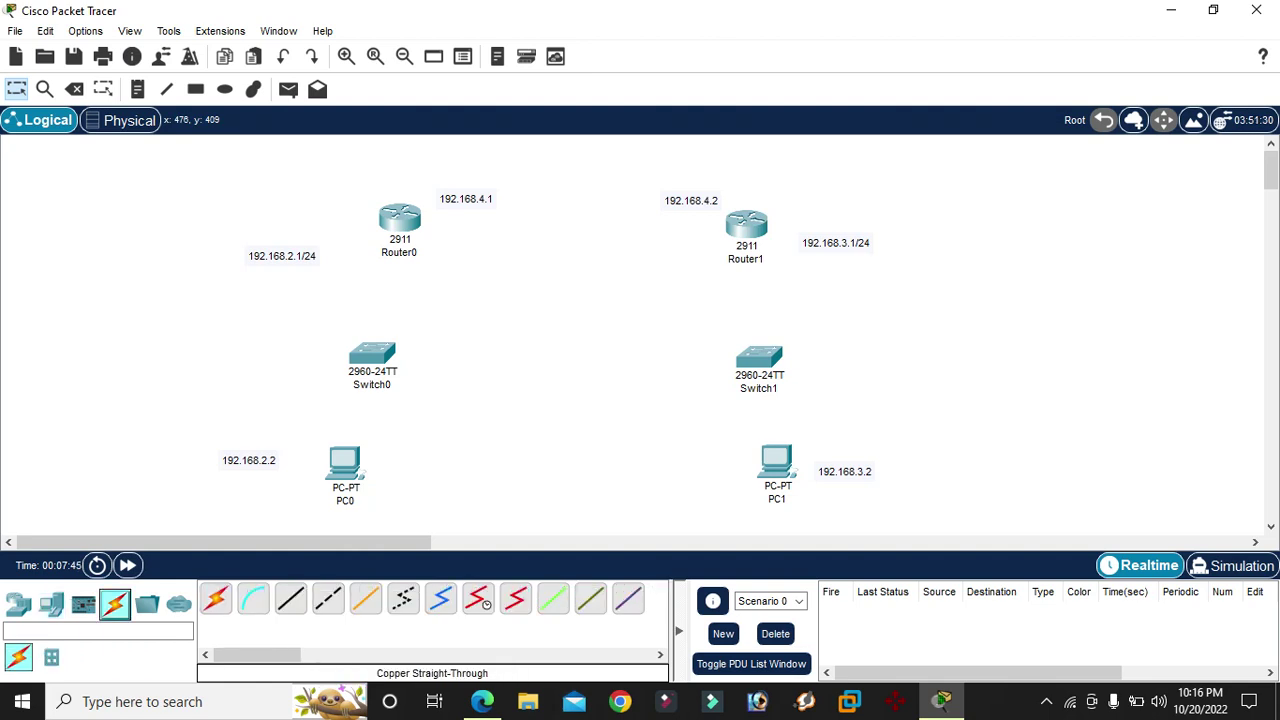
click(345, 463)
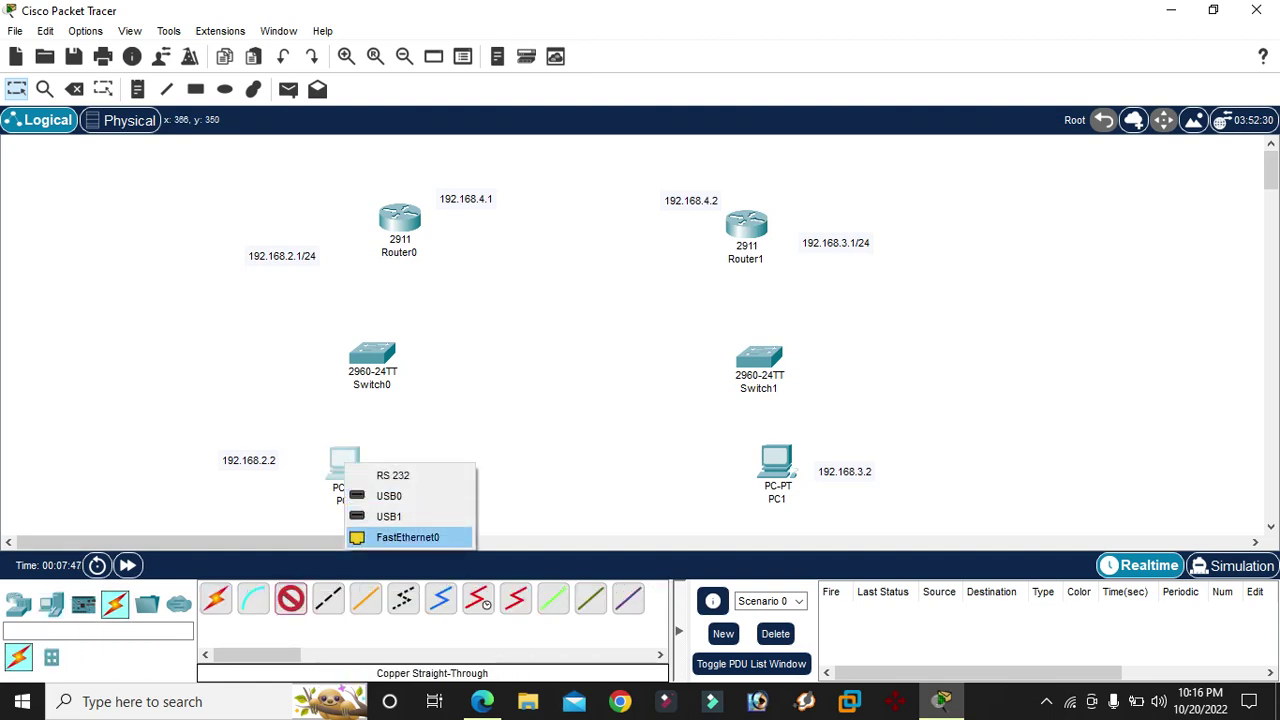
click(407, 537)
click(386, 356)
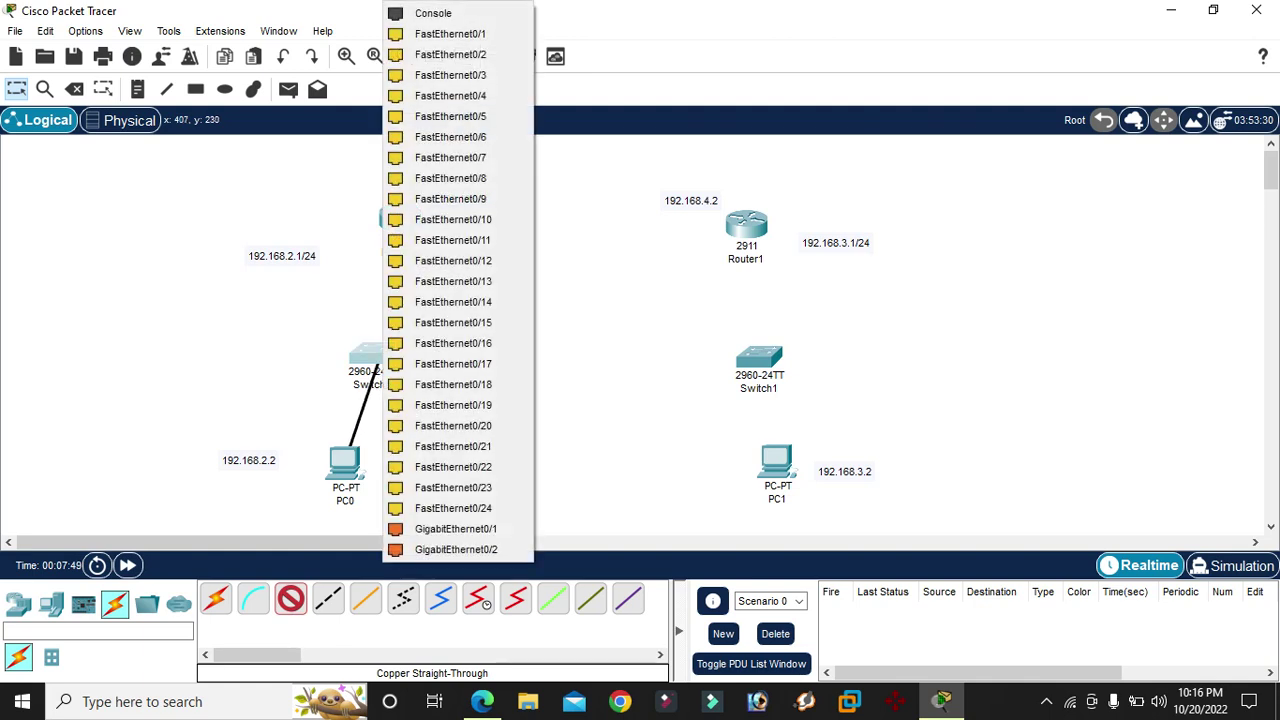
click(443, 33)
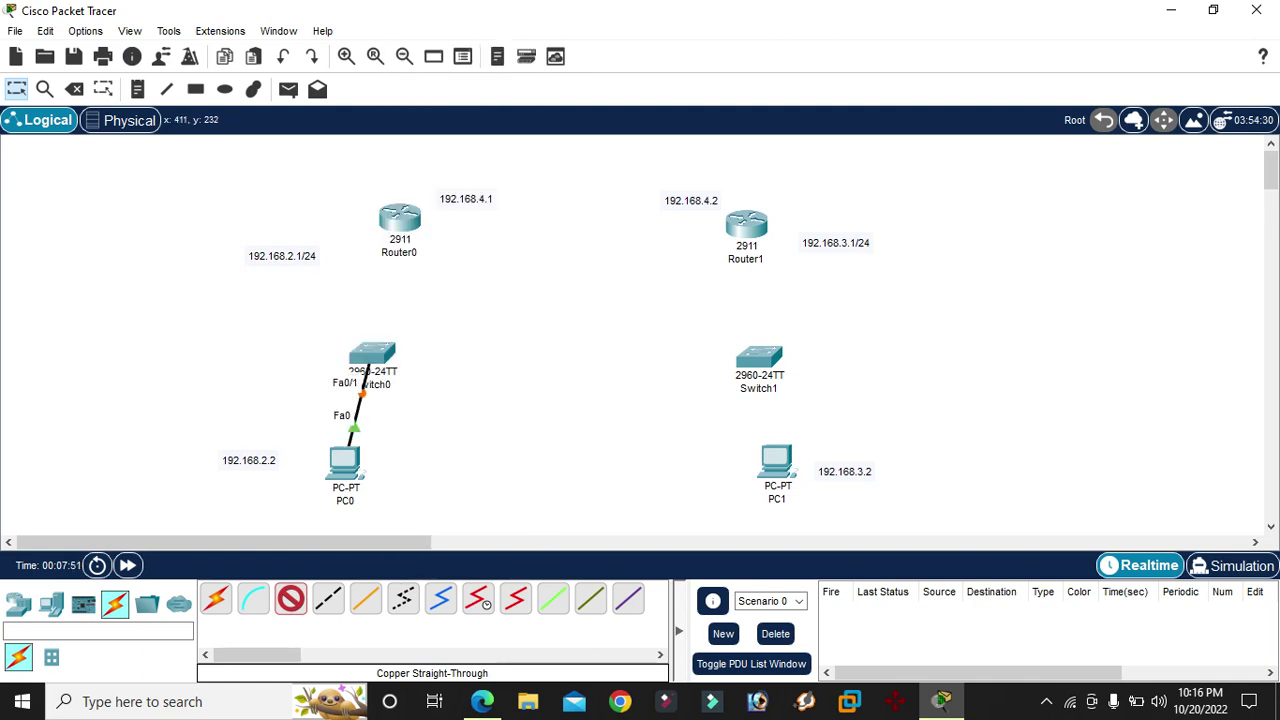
- Connect Switch0's FastEthernet0/2 to Router0's GigabitEthernet0/0 with a copper straight-through cable
click(386, 356)
click(443, 31)
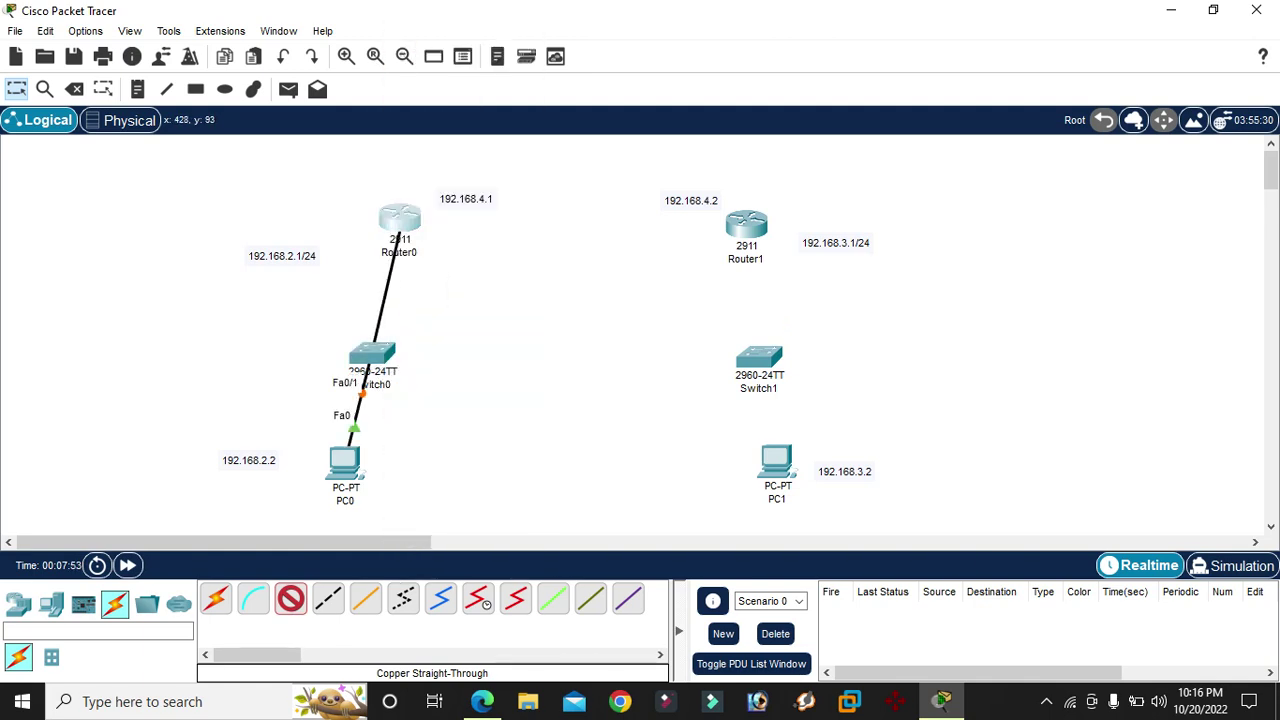
click(401, 226)
click(475, 276)
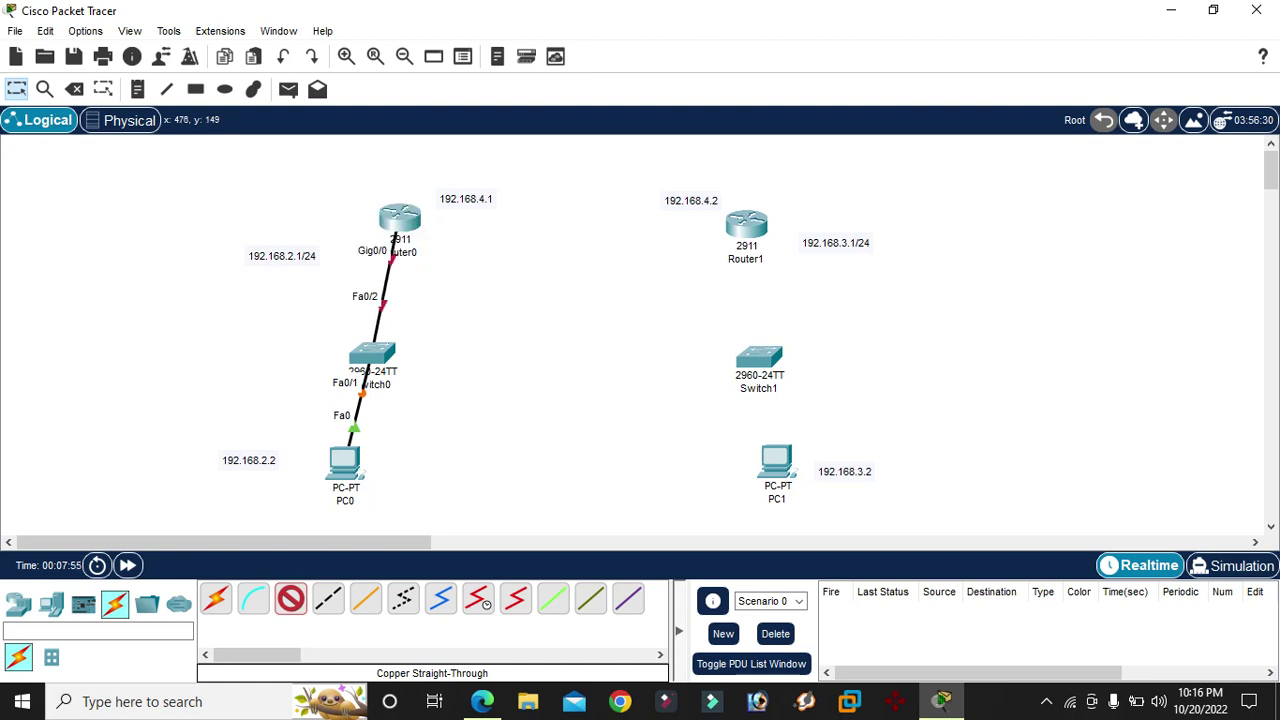
- Connect Router1's GigabitEthernet0/0 to Switch1's FastEthernet0/1 with a copper straight-through cable
click(748, 228)
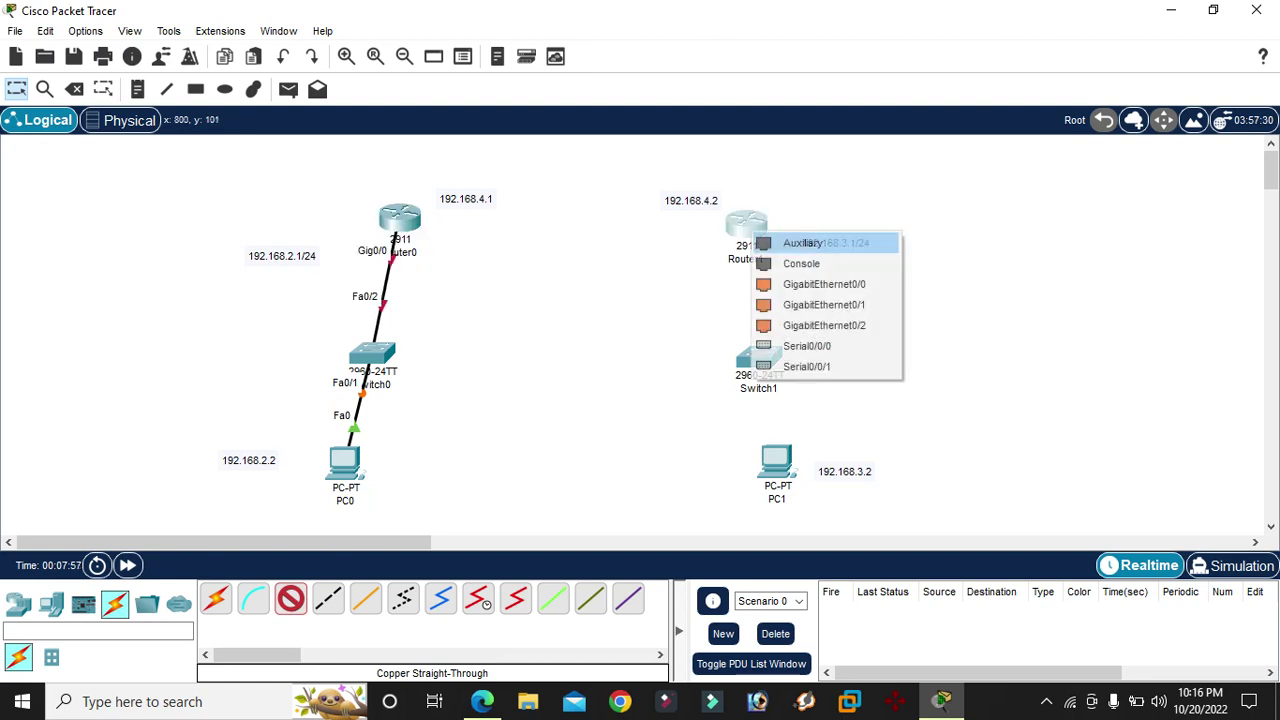
click(815, 283)
click(772, 350)
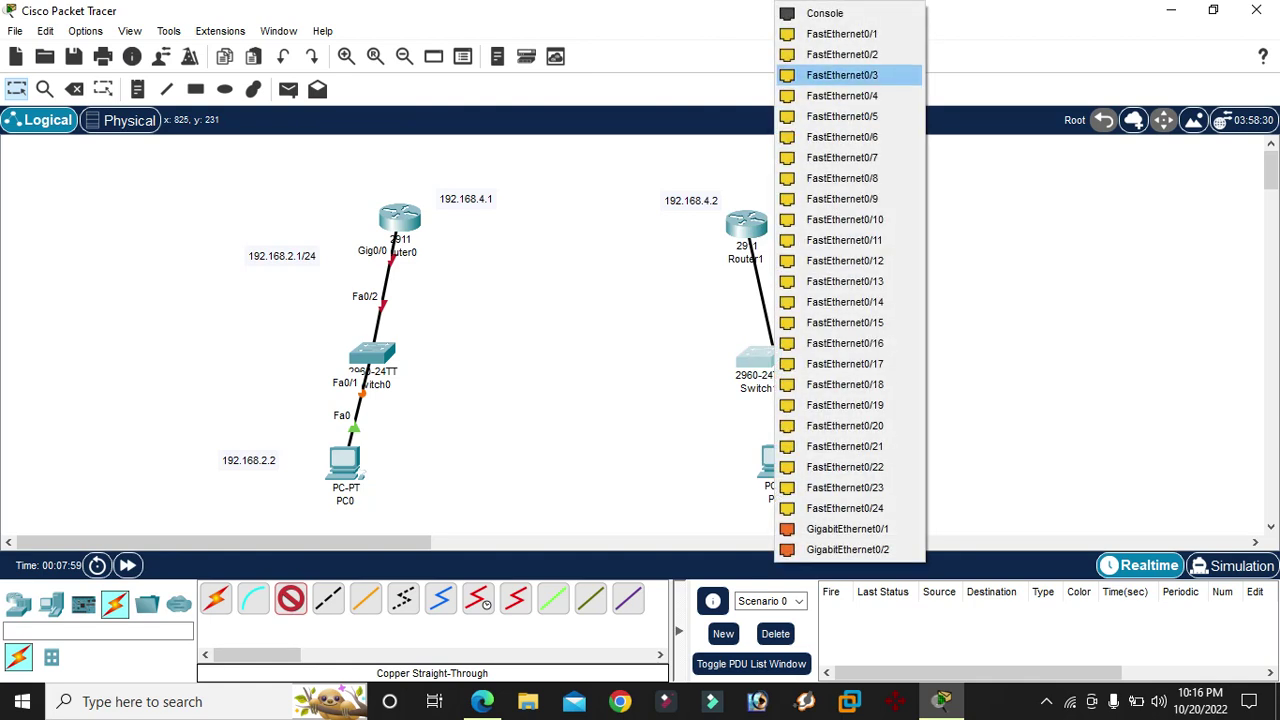
click(840, 34)
- Connect Switch1's FastEthernet0/2 to PC1's FastEthernet0 with a copper straight-through cable and nudge PC1 slightly
click(762, 355)
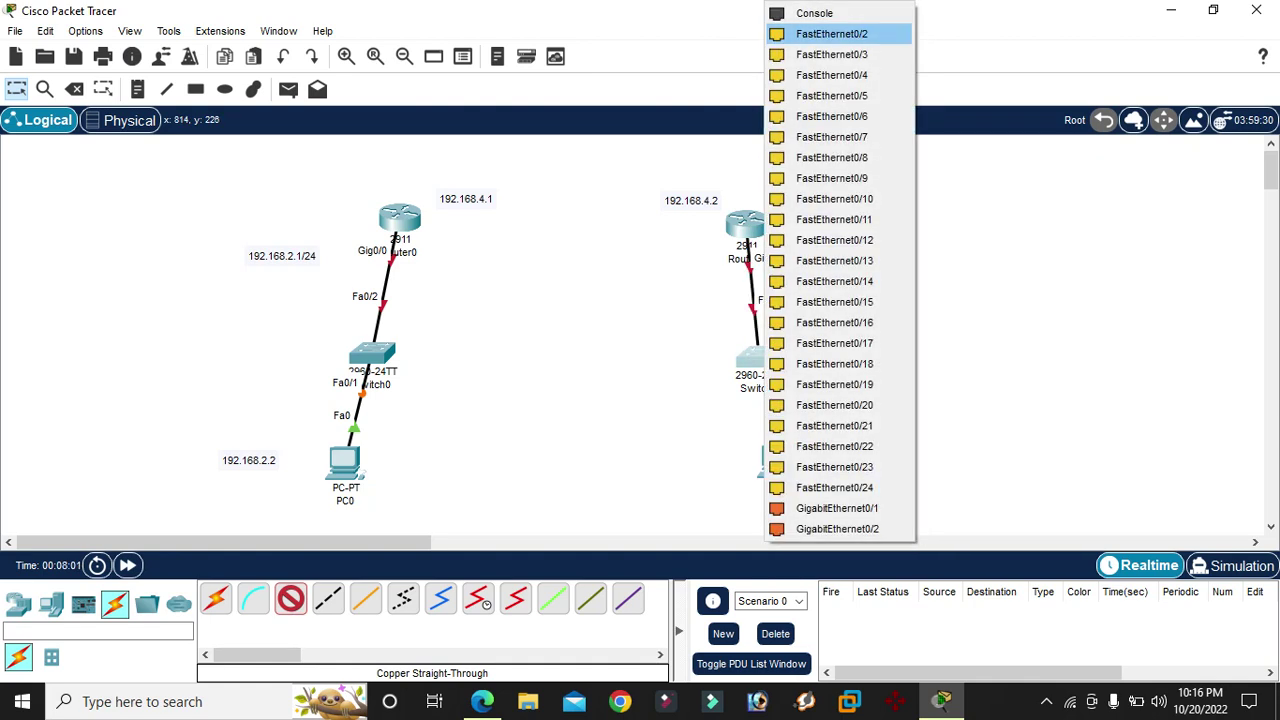
click(830, 34)
click(786, 463)
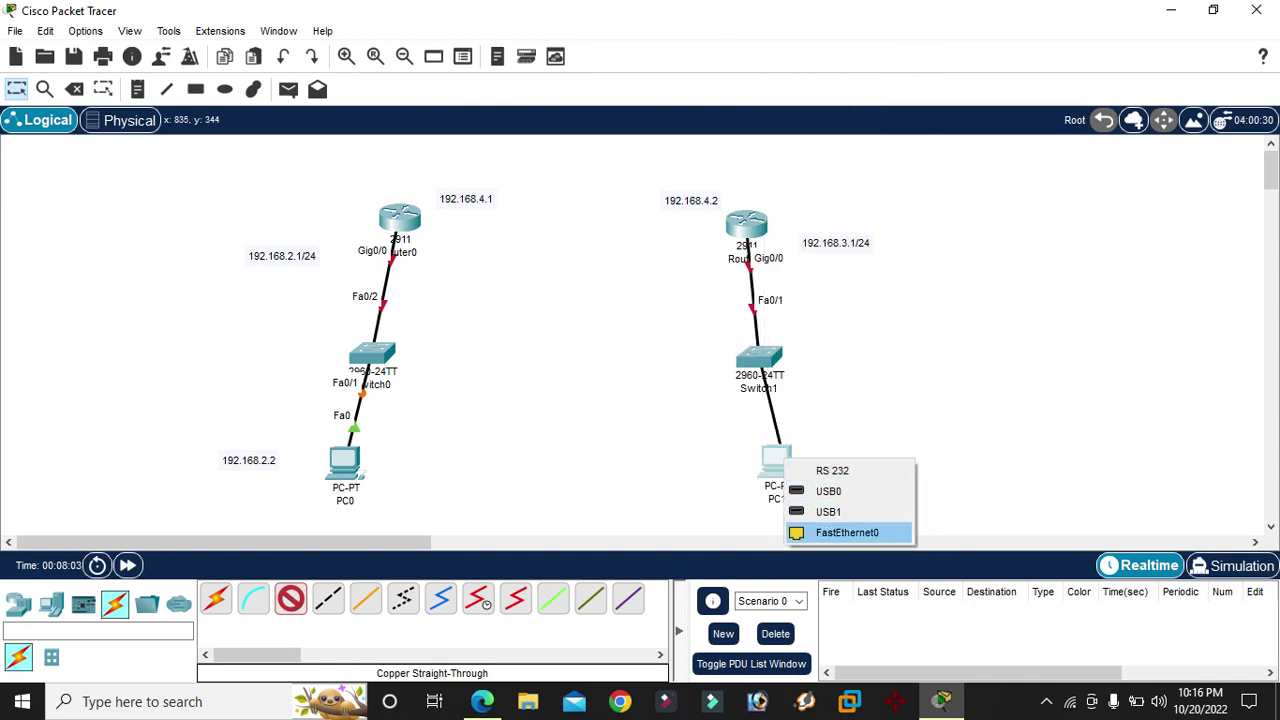
click(845, 532)
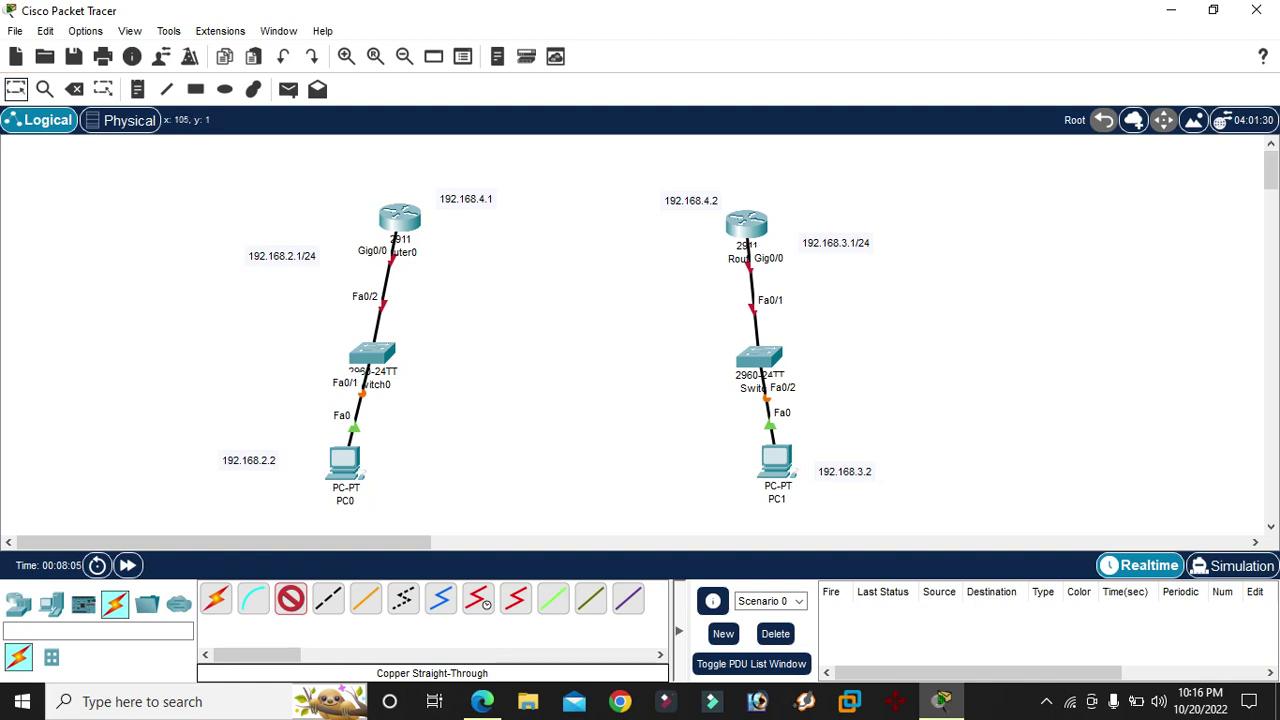
drag(776, 462, 774, 468)
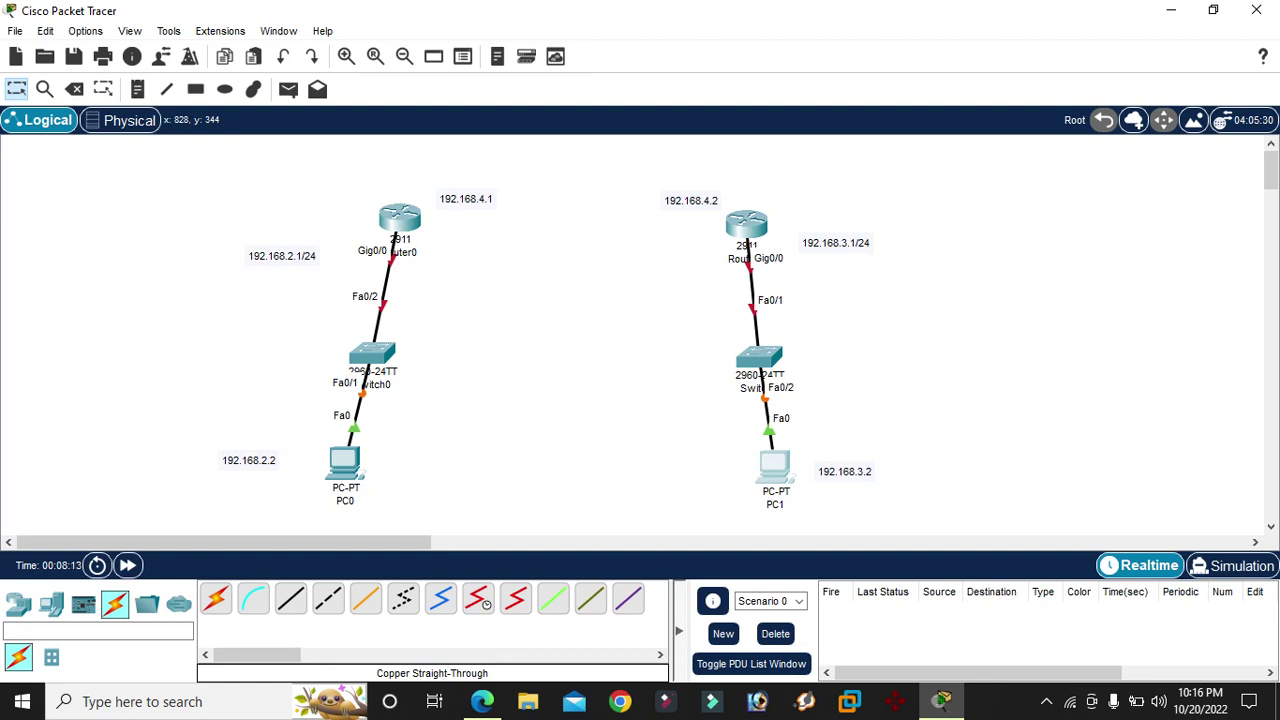
- Connect Router0's Serial0/0/0 to Router1's Serial0/0/0 with a Serial DCE cable, starting from Router0 as the clock side
click(478, 598)
click(400, 218)
click(460, 310)
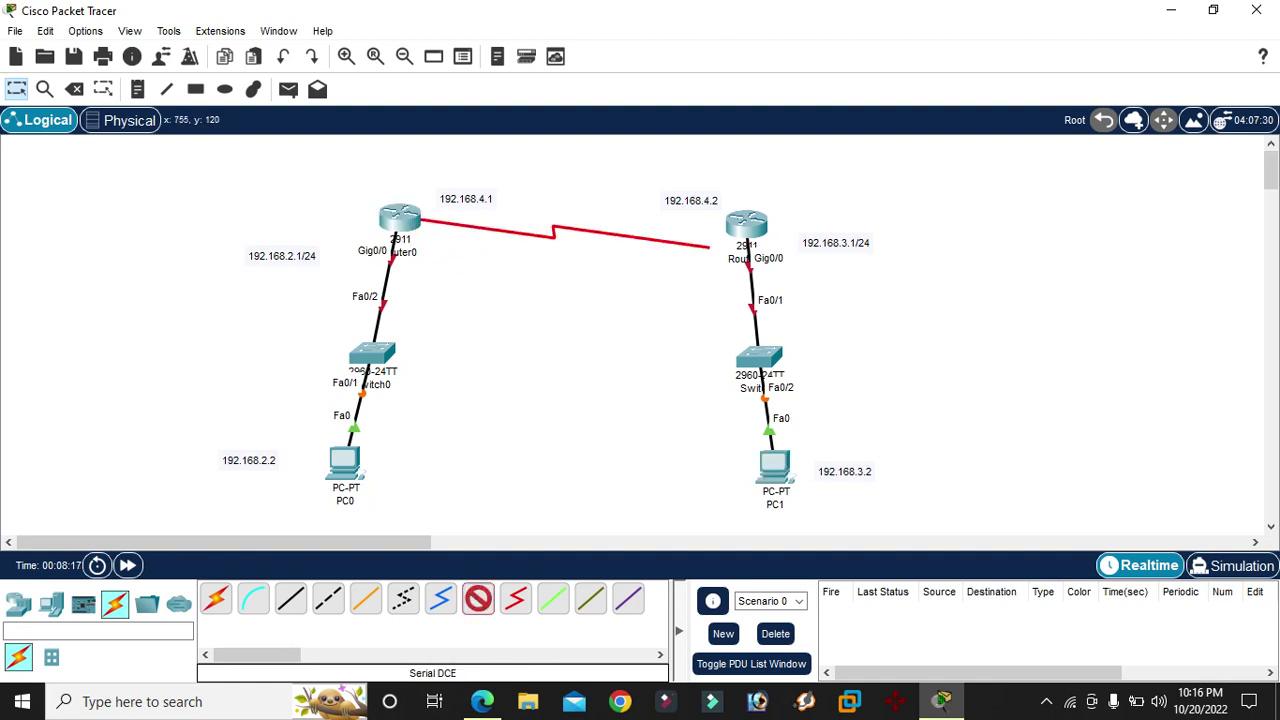
click(733, 236)
click(786, 323)
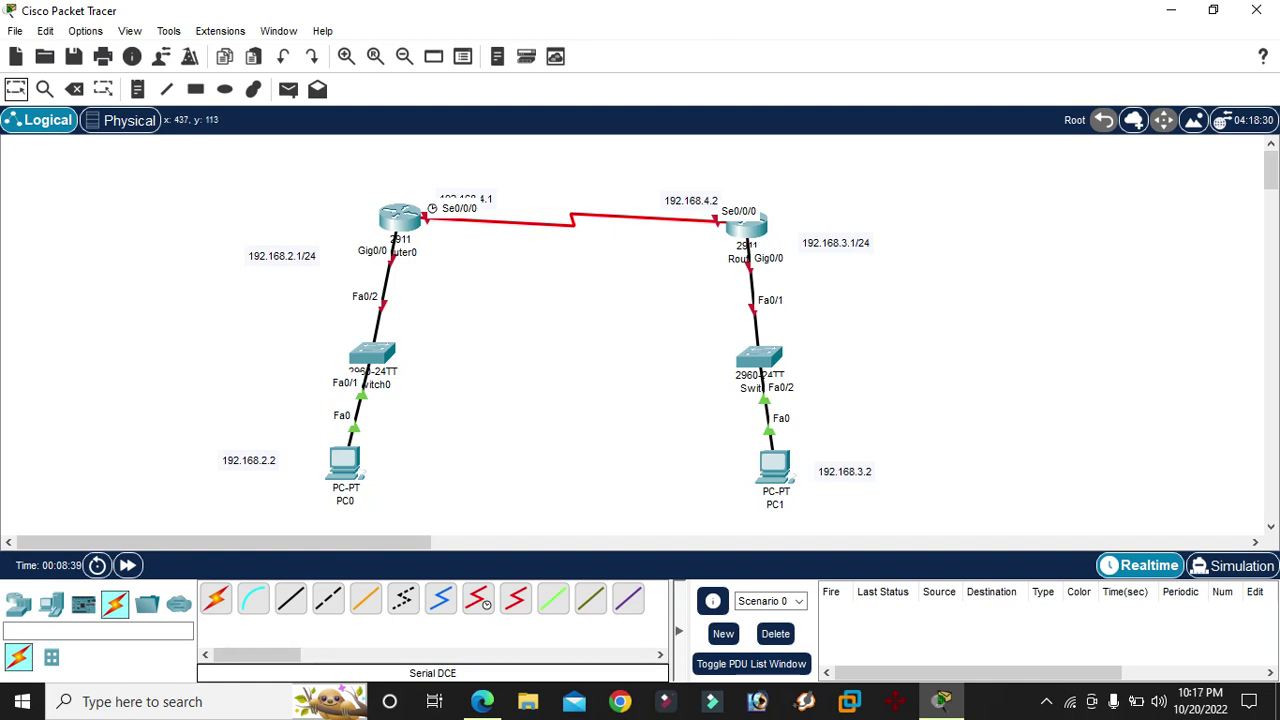
- Open Router0's command line, decline the initial configuration dialog and enter privileged mode with enable
click(400, 218)
drag(520, 22, 826, 26)
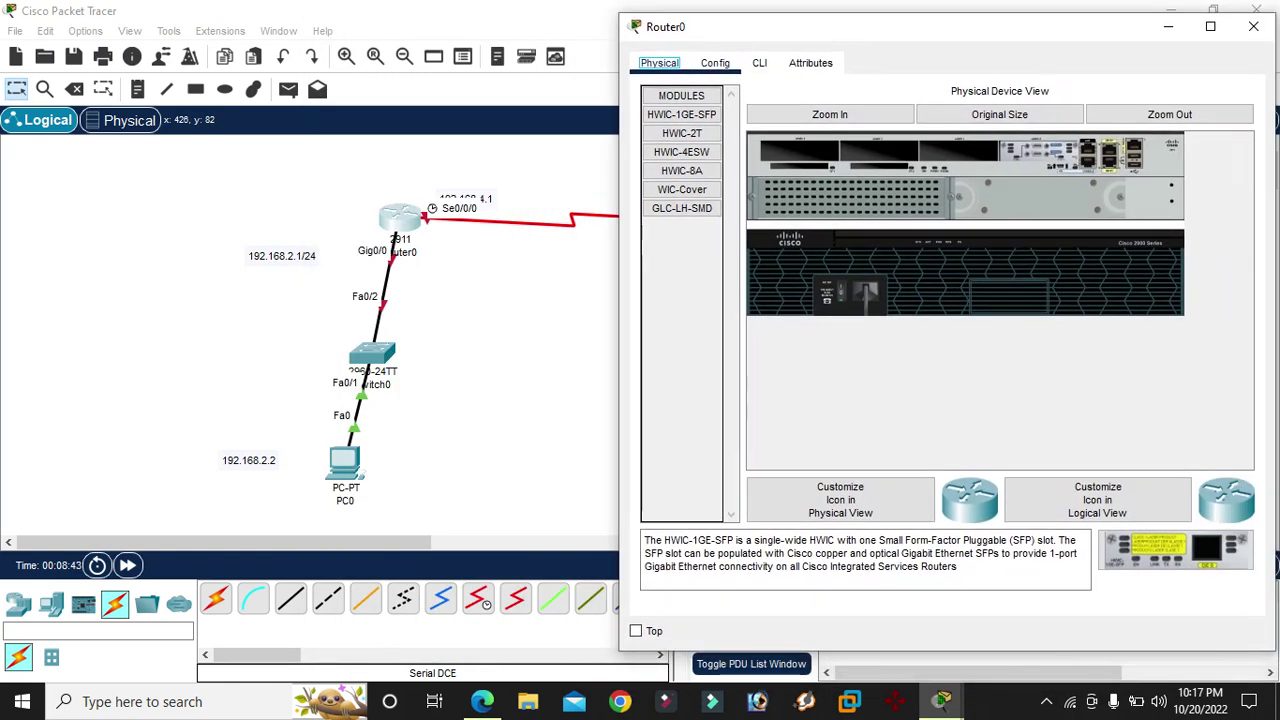
click(759, 63)
text(n)
key(Return)
key(Return)
text(en)
key(Tab)
key(Return)
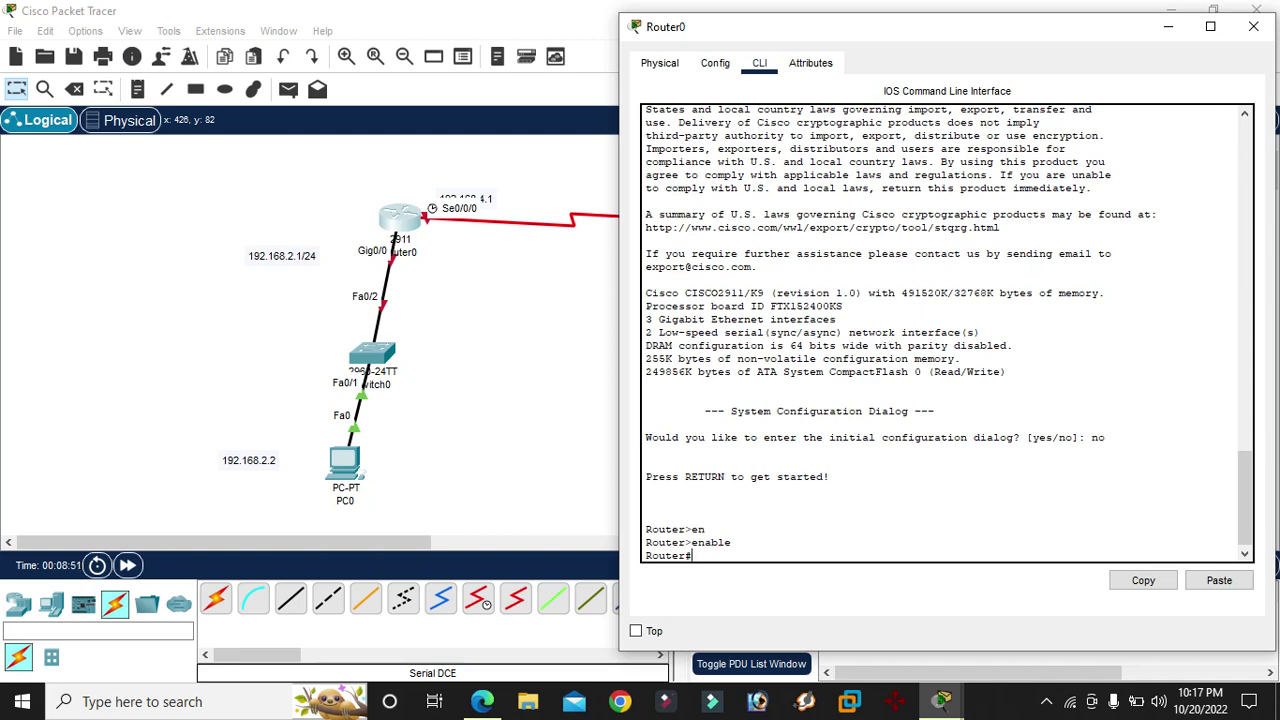
- Enter global configuration mode on Router0 with configure terminal
text(con)
key(Tab)
text(f)
key(Tab)
text(t)
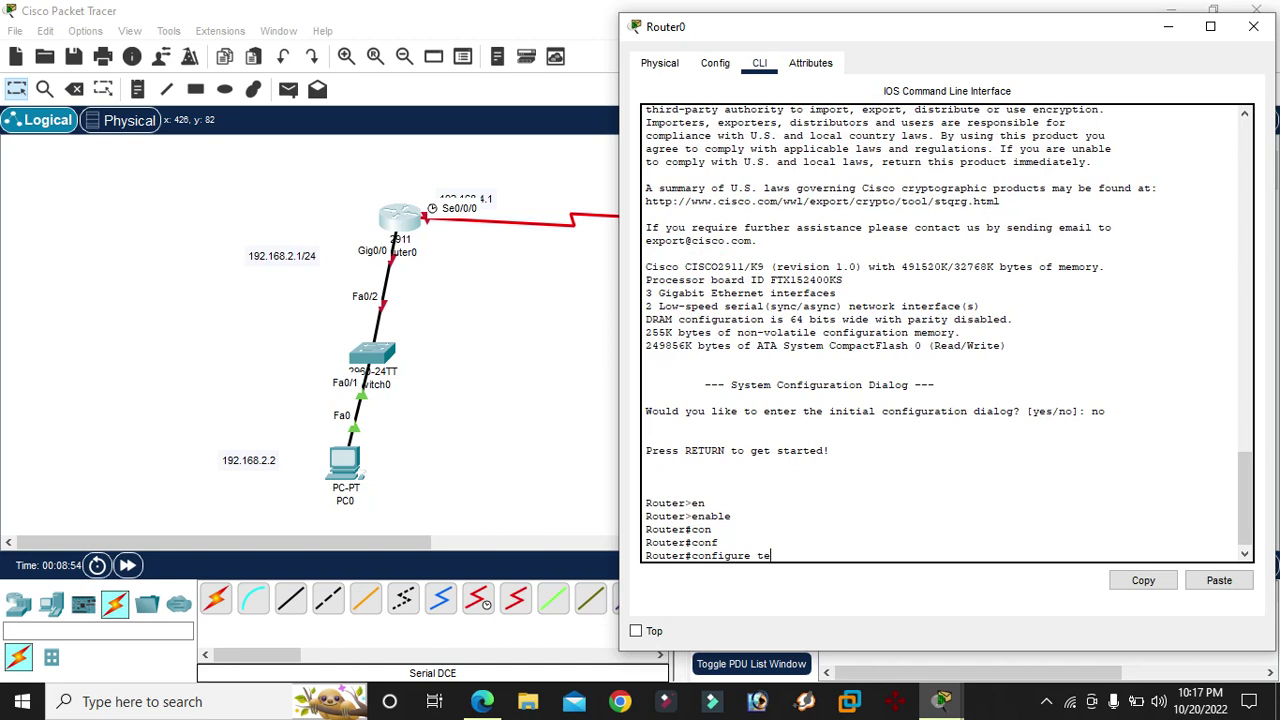
text(er)
key(Tab)
key(Return)
key(Return)
key(Return)
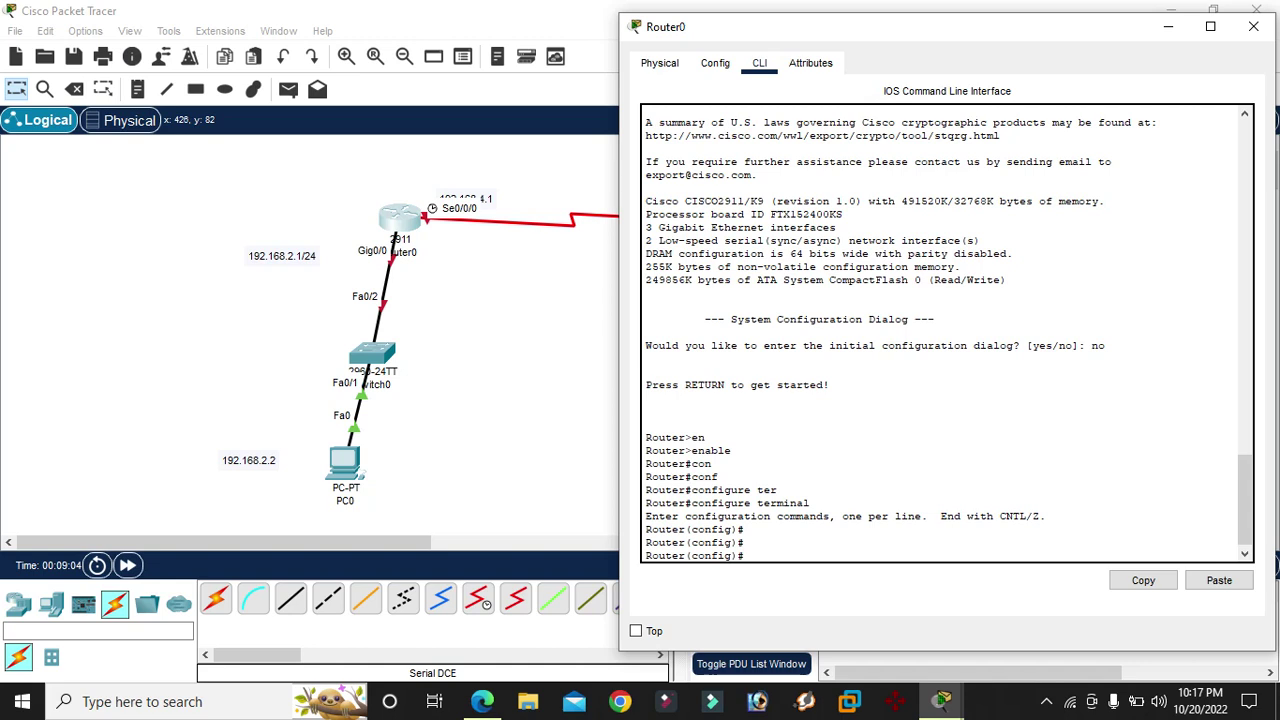
- Assign IP address 192.168.3.1 with mask 255.255.255.0 to Router0's interface gigabitEthernet 0/0
text(terface)
key(Tab)
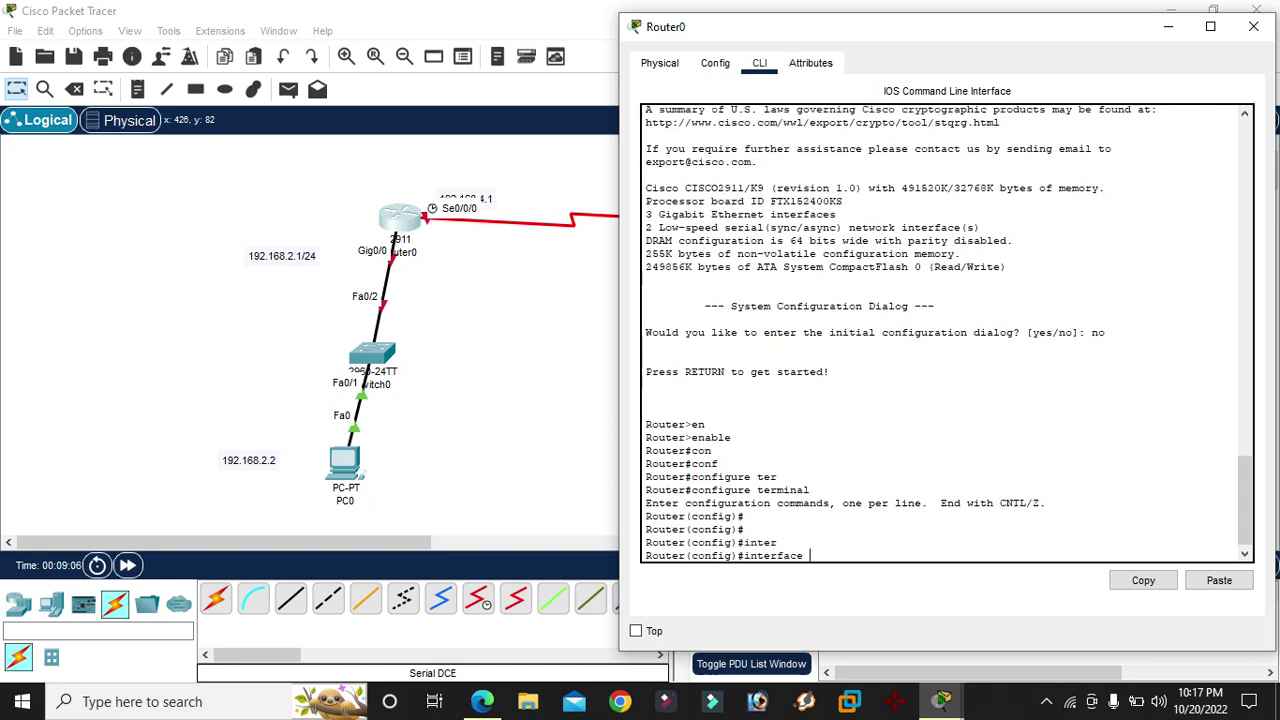
text(g)
key(Tab)
text(0/0)
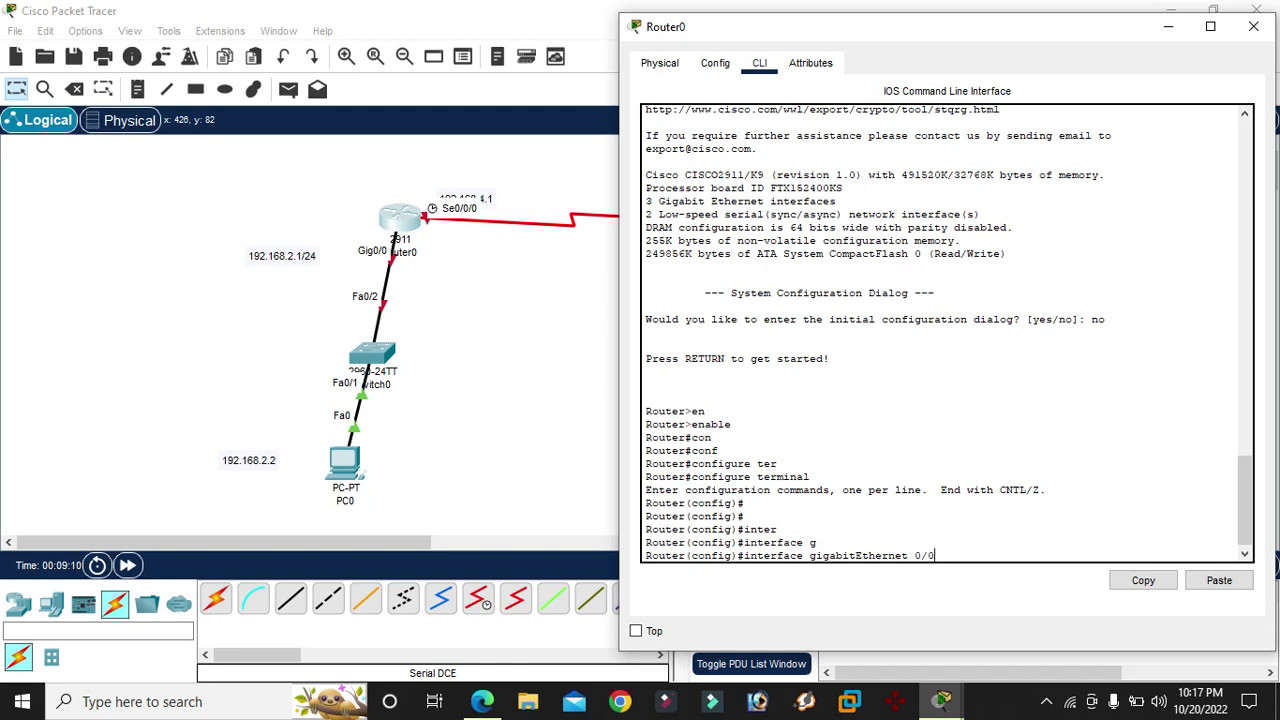
key(Return)
text(ip add)
key(Tab)
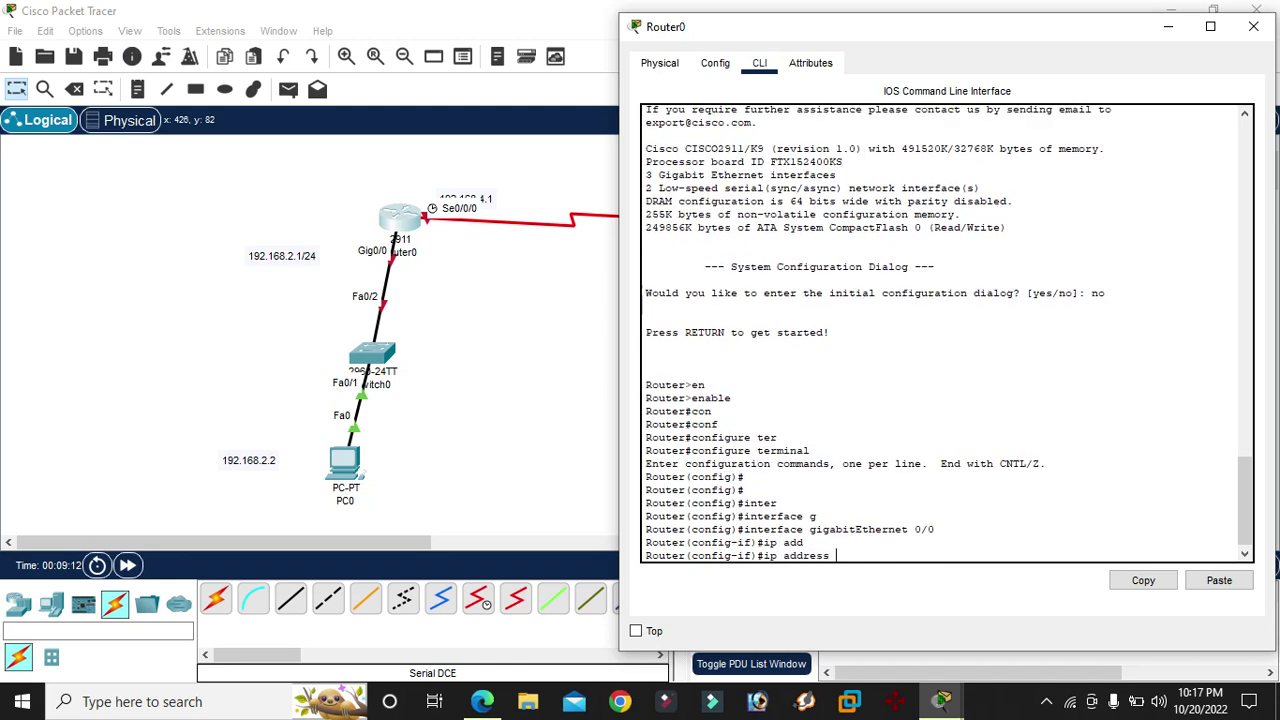
text(192.168.3.1 255.255.255.0)
key(Return)
- Enable Router0's gigabitEthernet 0/0 interface with no shut
text(uter(config-if)#no shut)
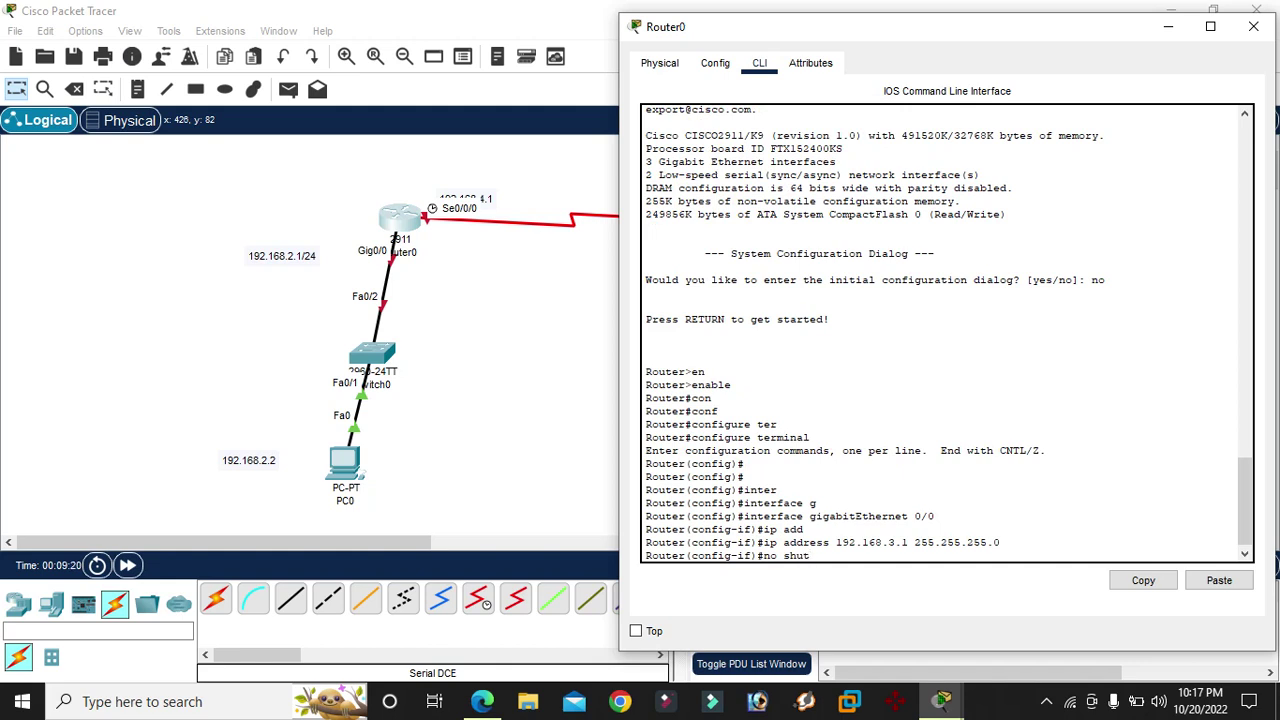
key(Return)
key(Return)
key(Return)
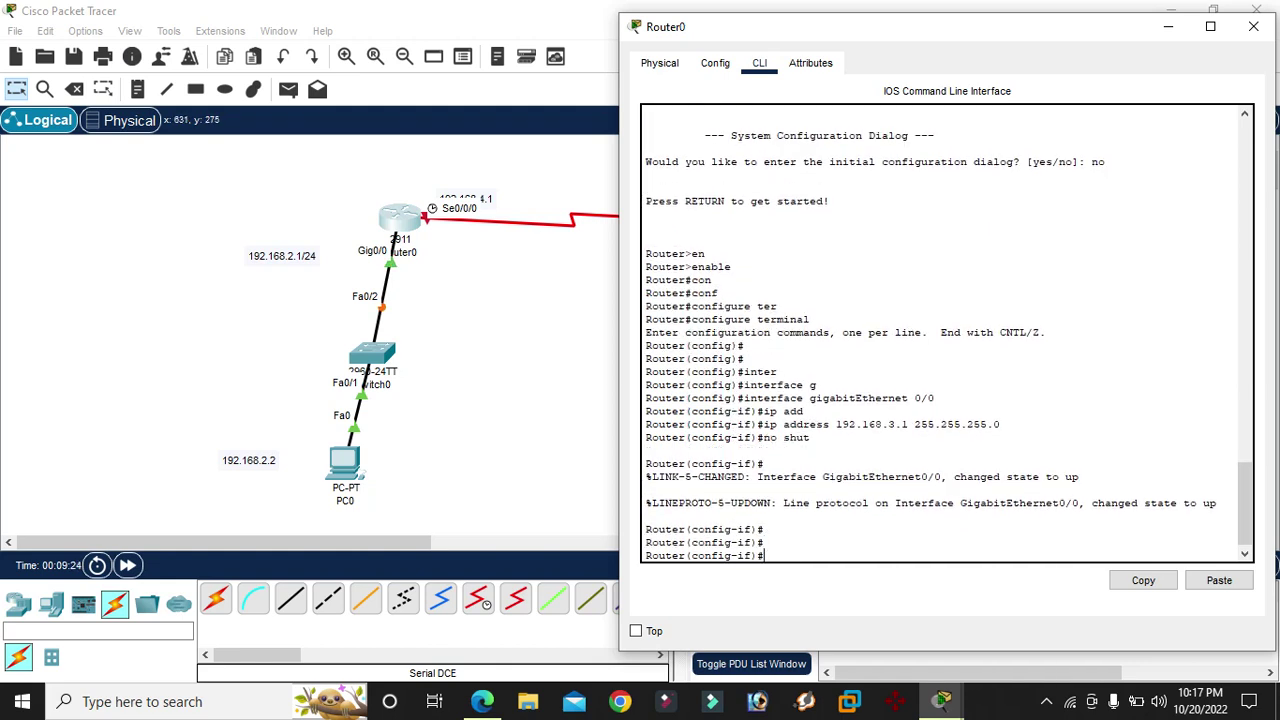
- Exit Router0's GigabitEthernet configuration and enter configuration of interface serial 0/0/0
text(exit)
key(Return)
key(Return)
key(Return)
key(Return)
text(inter)
key(Tab)
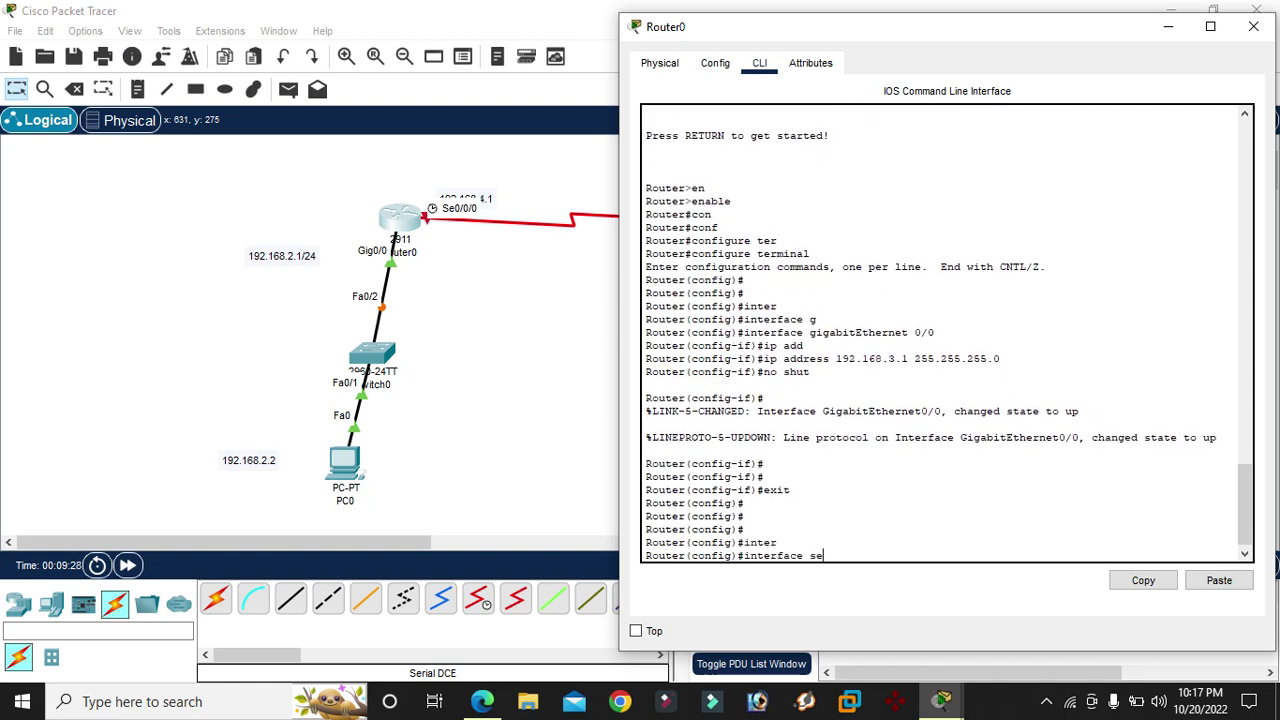
text(se)
key(Tab)
text(0/0/0)
key(Return)
- Assign IP address 192.168.4.1 with mask 255.255.255.0 to Router0's serial 0/0/0 interface
text(ip add)
key(Tab)
text(192.168.4.1 255.3255)
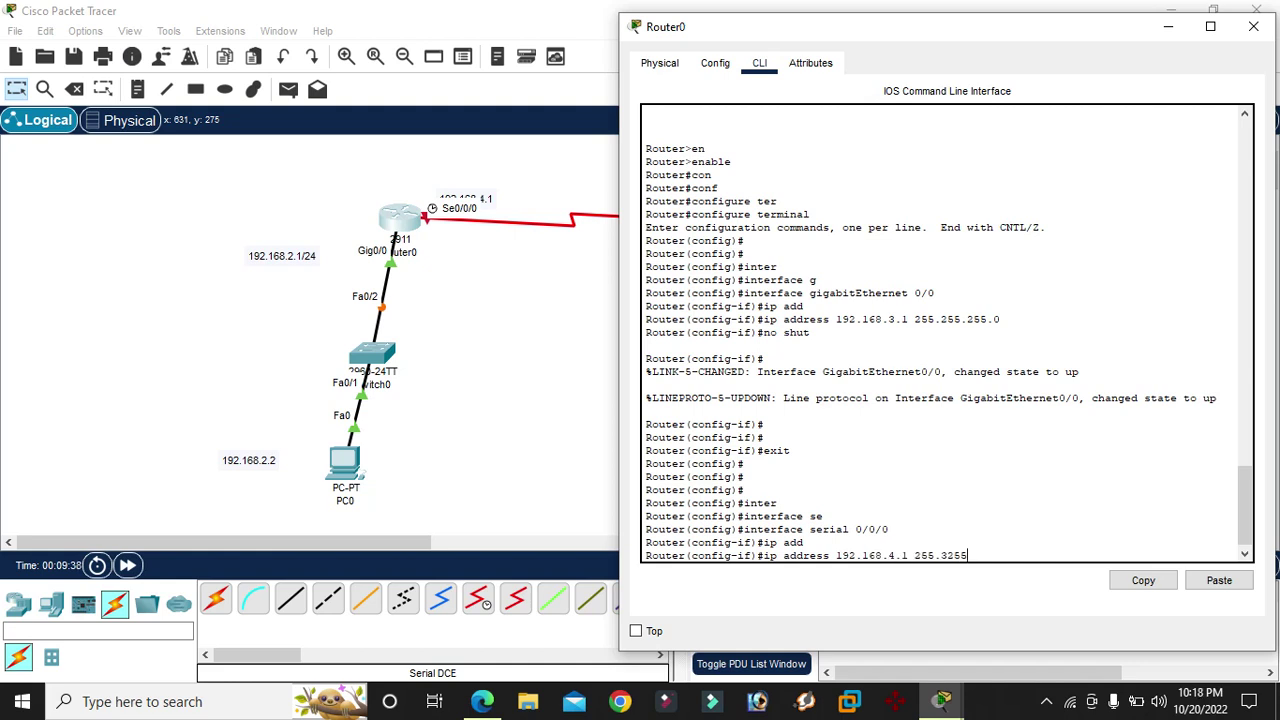
key(BackSpace)
key(BackSpace)
key(BackSpace)
text(255.255.0)
key(Return)
- Enable Router0's serial 0/0/0 interface with no shut, exit interface configuration and close the Router0 window
text(no shut)
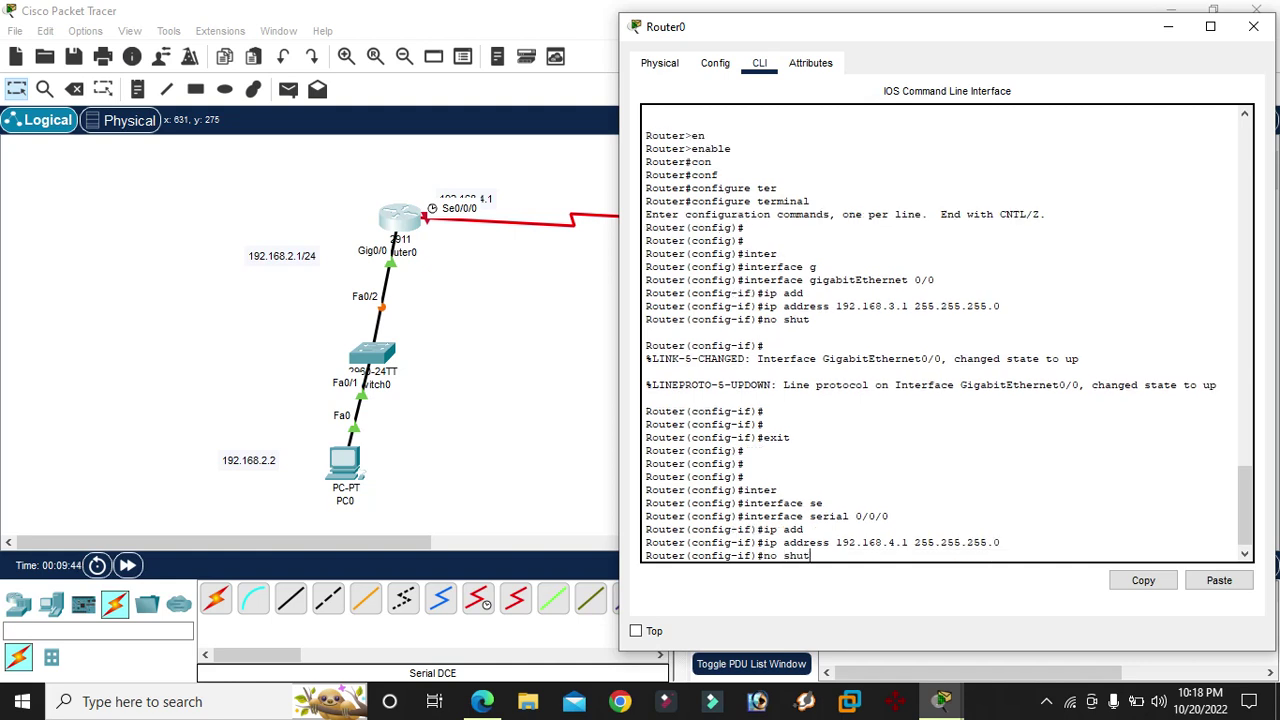
key(Return)
key(Return)
key(Return)
key(Return)
key(Return)
key(Return)
text(exi)
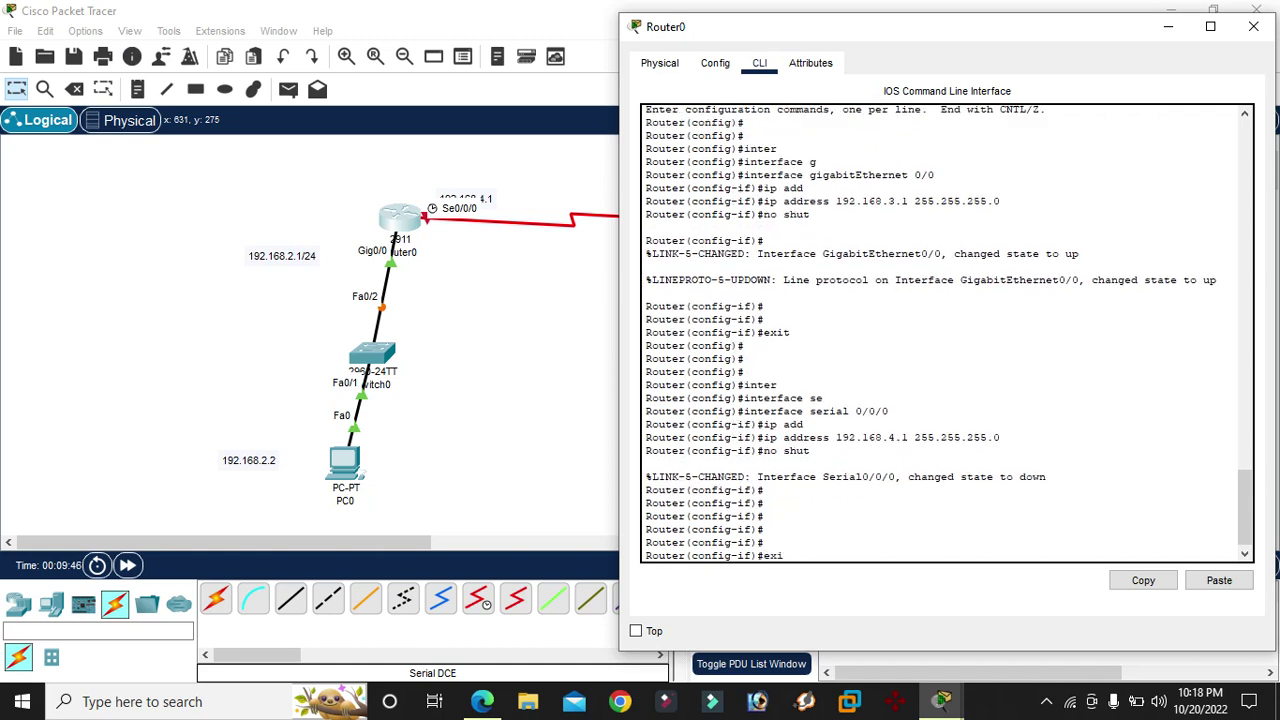
text(t)
key(Return)
key(Return)
key(Return)
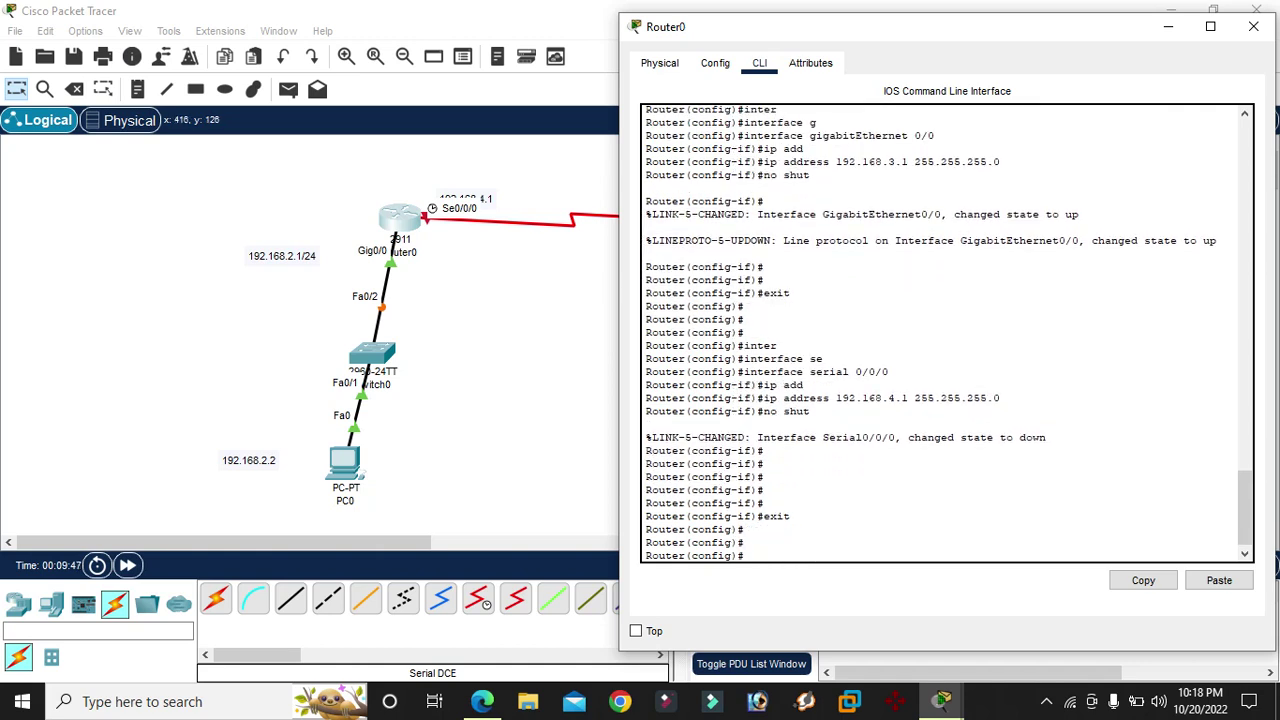
click(1253, 26)
- Open Router1's command line, decline the initial configuration dialog and enter privileged mode with enable
click(746, 224)
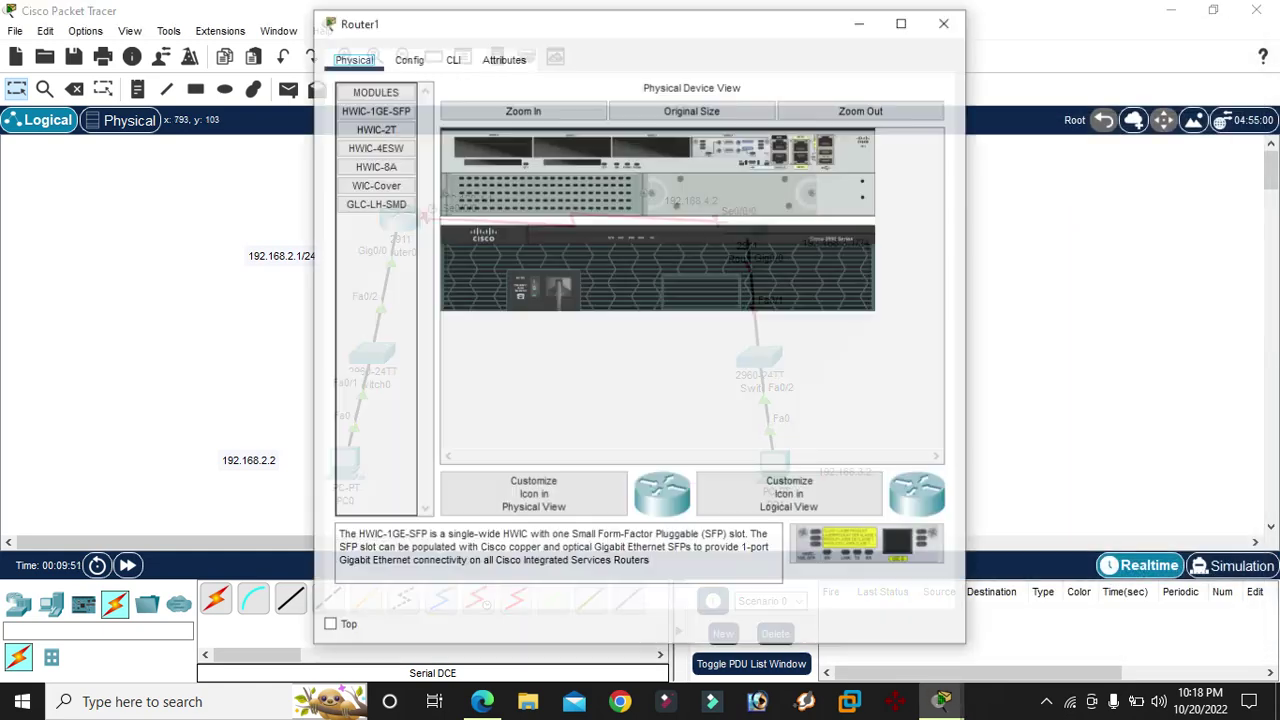
drag(654, 39, 386, 47)
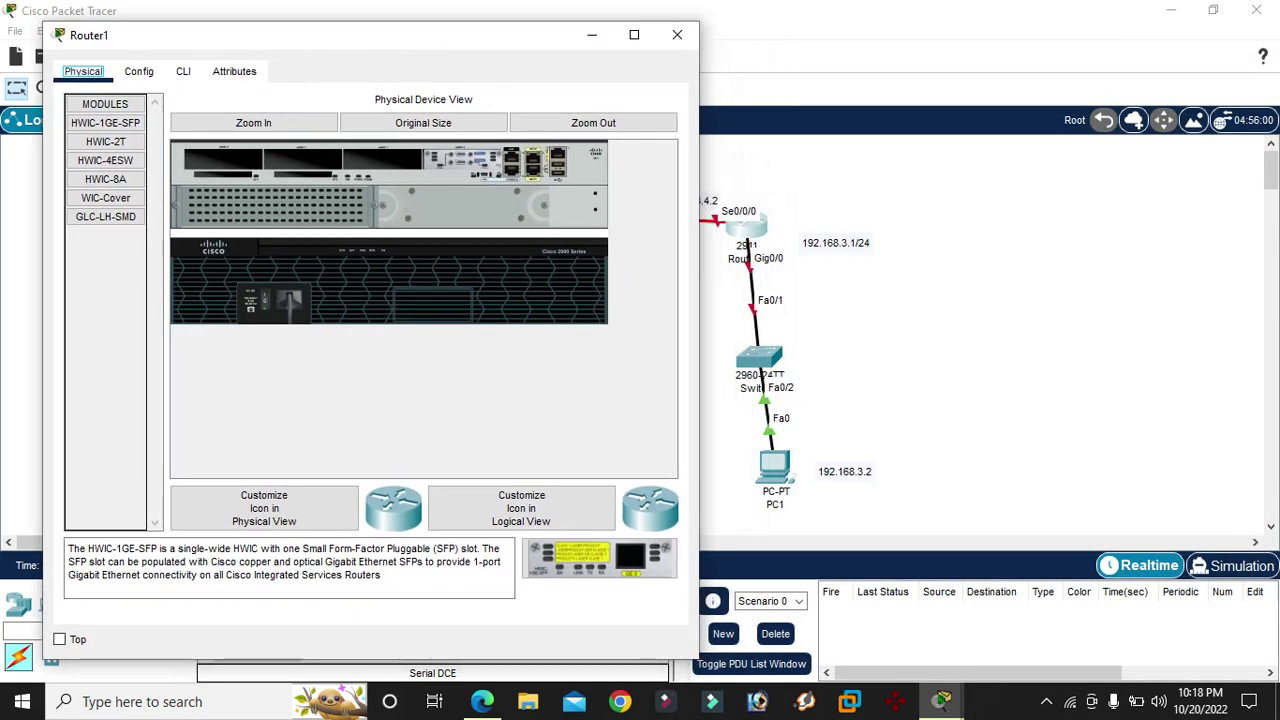
click(184, 71)
text(no)
key(Return)
key(Return)
key(Return)
text(ena)
key(Tab)
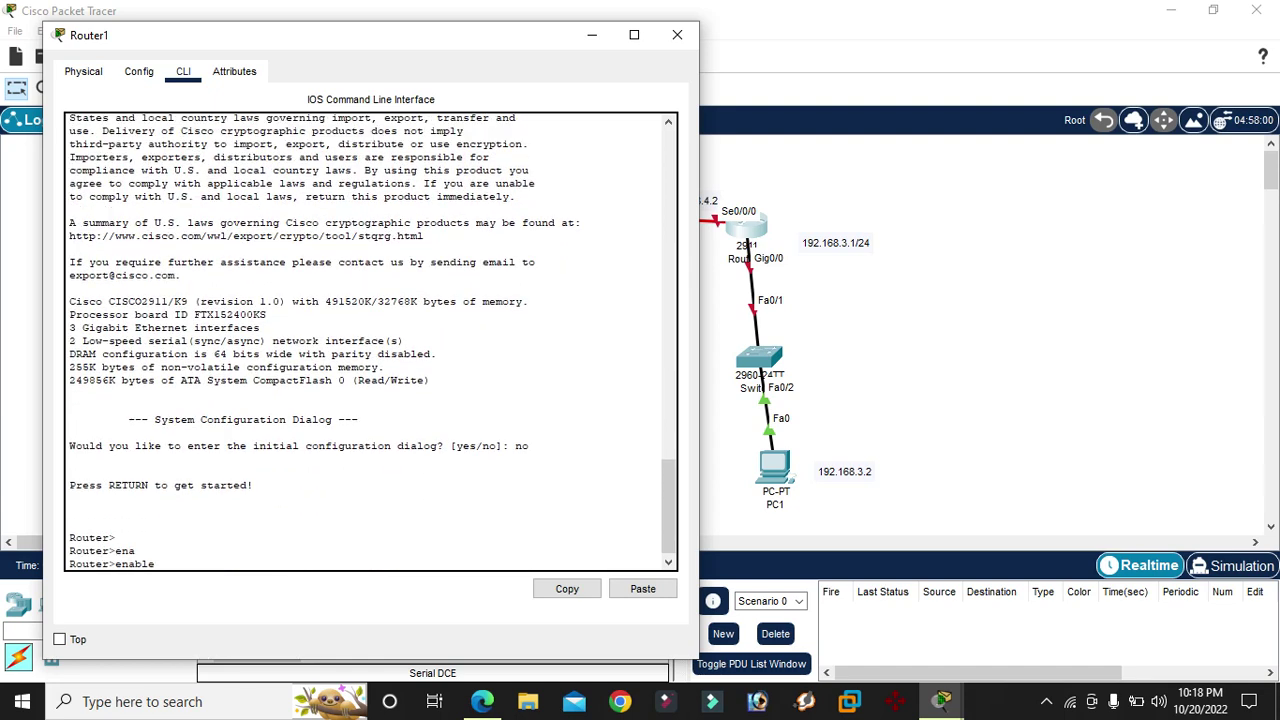
key(Return)
key(Return)
key(Return)
- Enter global configuration mode on Router1 with configure terminal
text(conf)
key(Tab)
text(ter)
key(Tab)
key(Return)
key(Return)
key(Return)
- Assign IP address 192.168.3.1 with mask 255.255.255.0 to Router1's interface gigabitEthernet 0/0
text(inter)
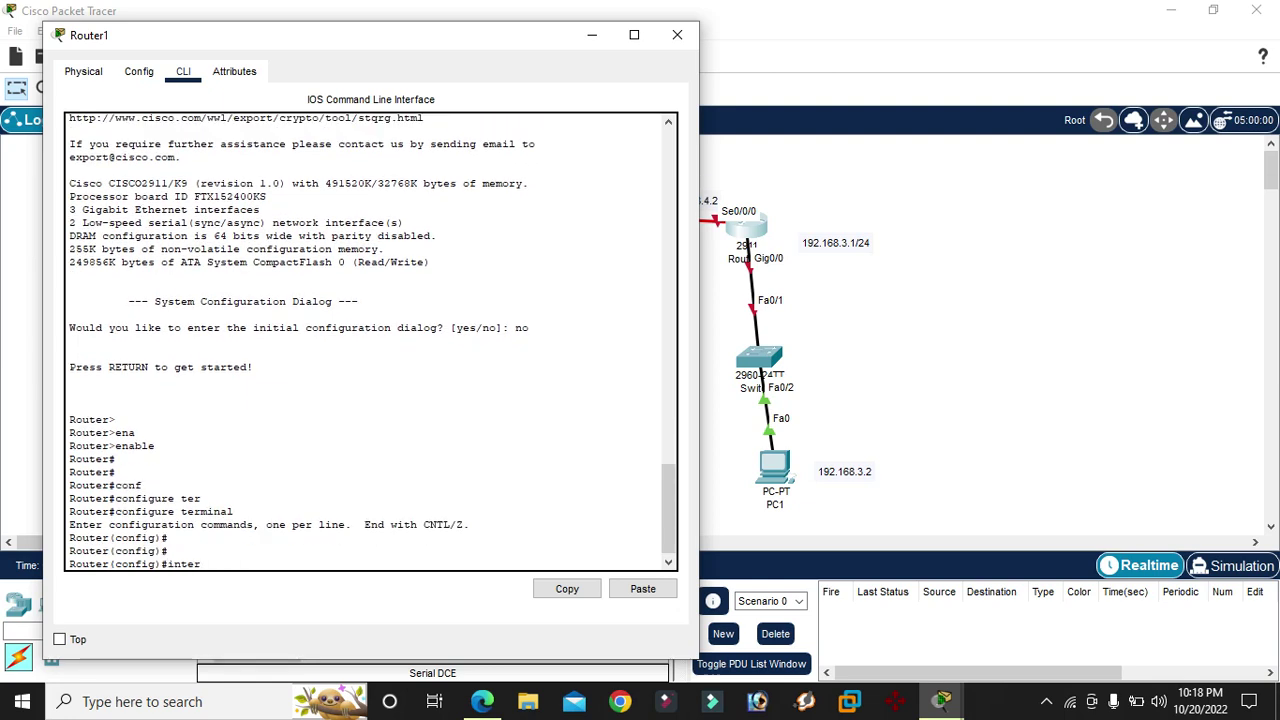
key(Tab)
text(g)
key(Tab)
text(0)
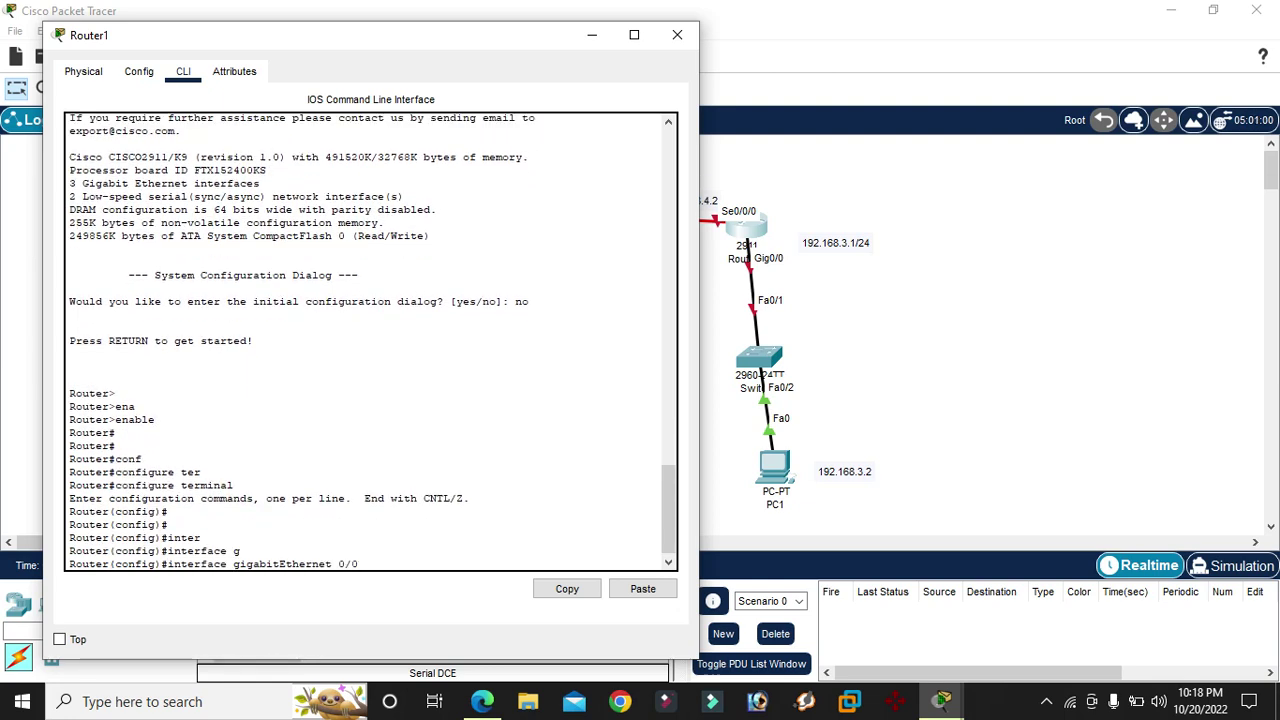
key(Return)
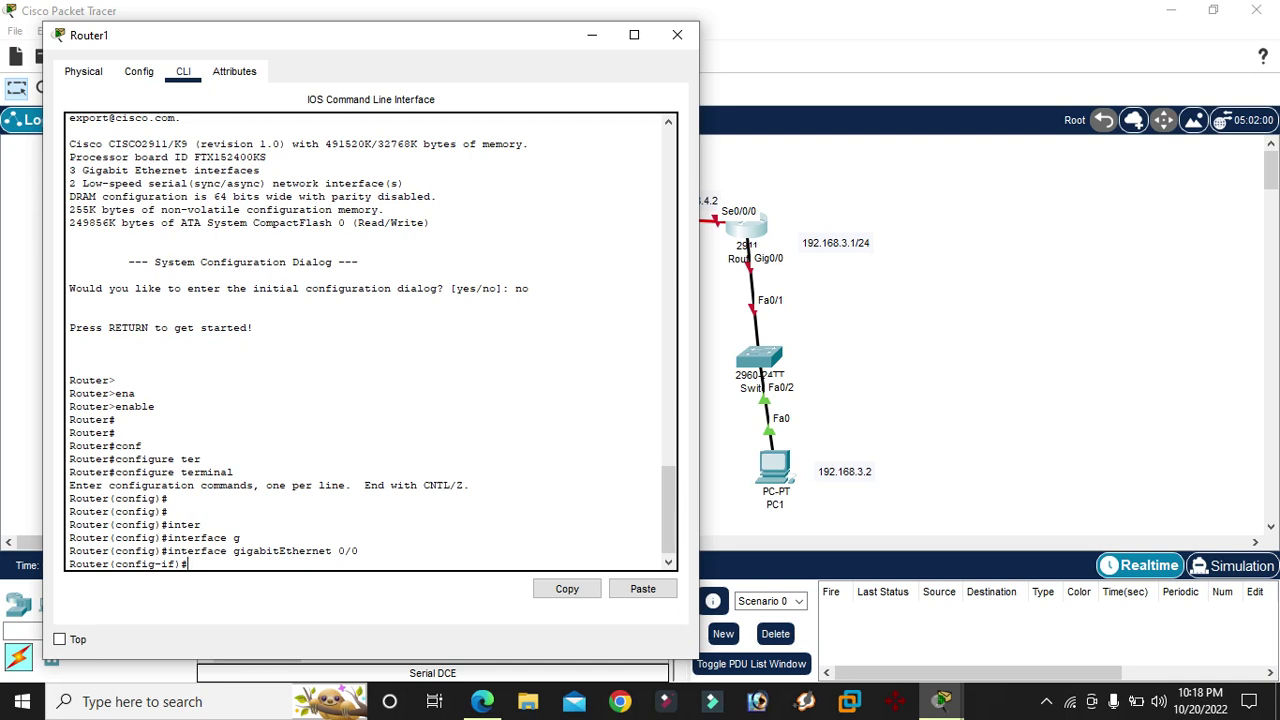
text(ip add)
key(Tab)
text(192.168.)
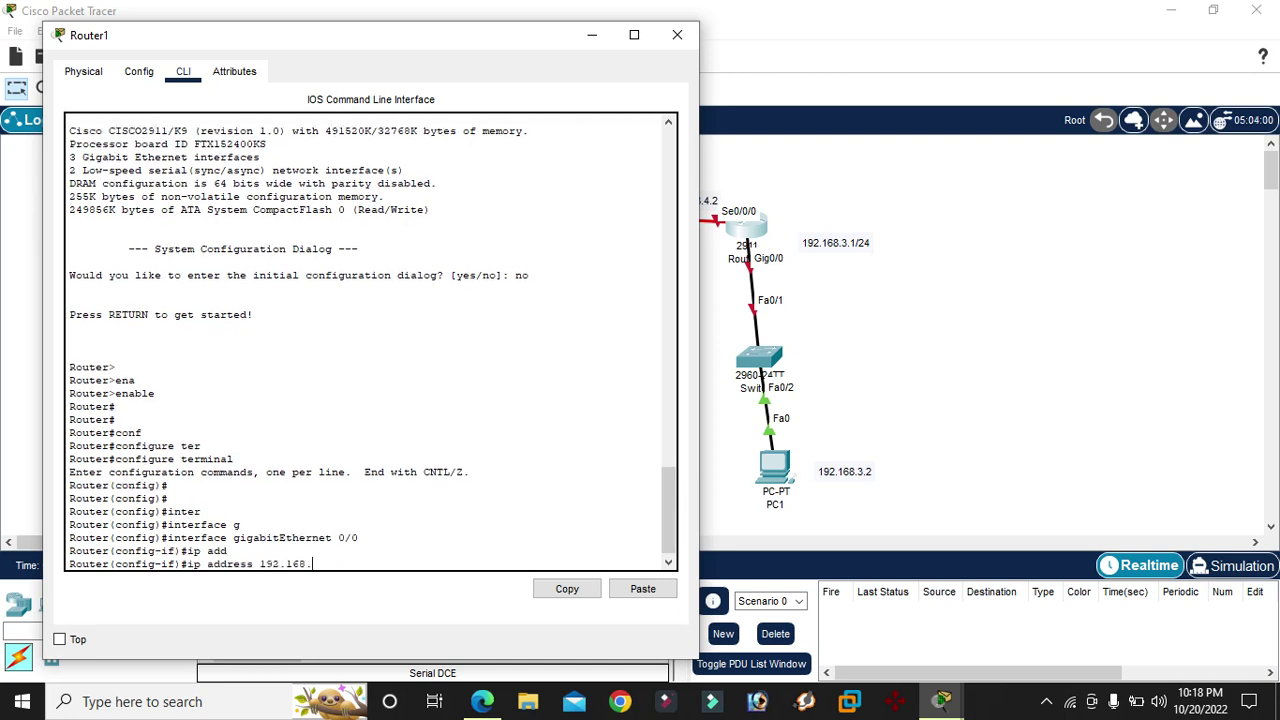
text(3.1 255.255.255.0)
key(Return)
- Enable Router1's gigabitEthernet 0/0 interface with no shut
text(no shut)
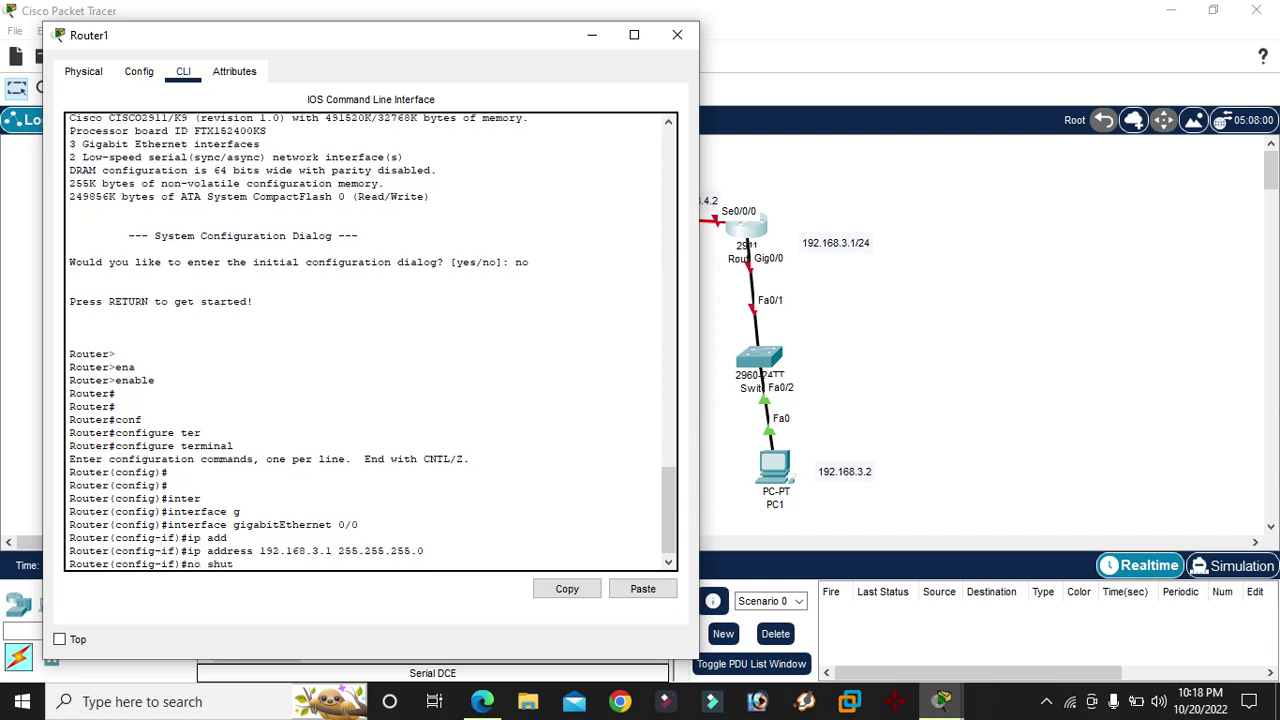
key(Return)
key(Return)
key(Return)
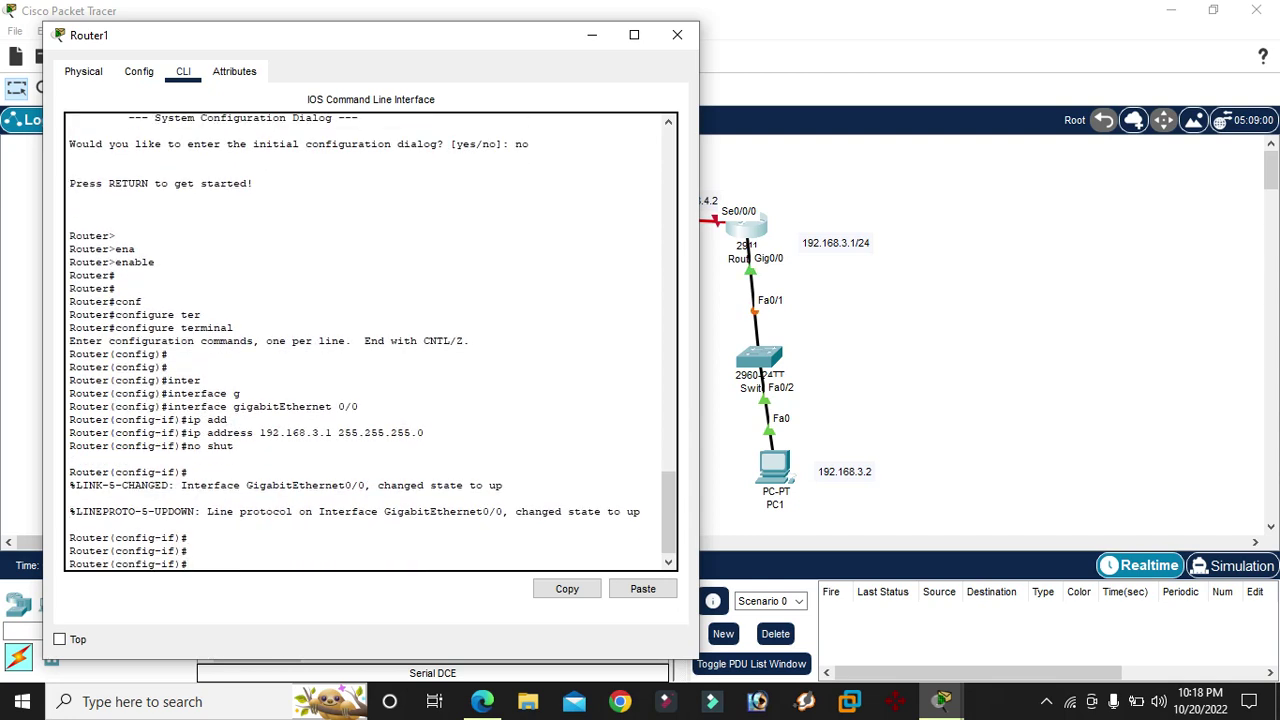
- Exit Router1's GigabitEthernet configuration and enter configuration of interface serial 0/0/0
text(exit)
key(Return)
key(Return)
key(Return)
key(Return)
text(inter)
key(Tab)
text(s)
key(Tab)
text(0/0/0)
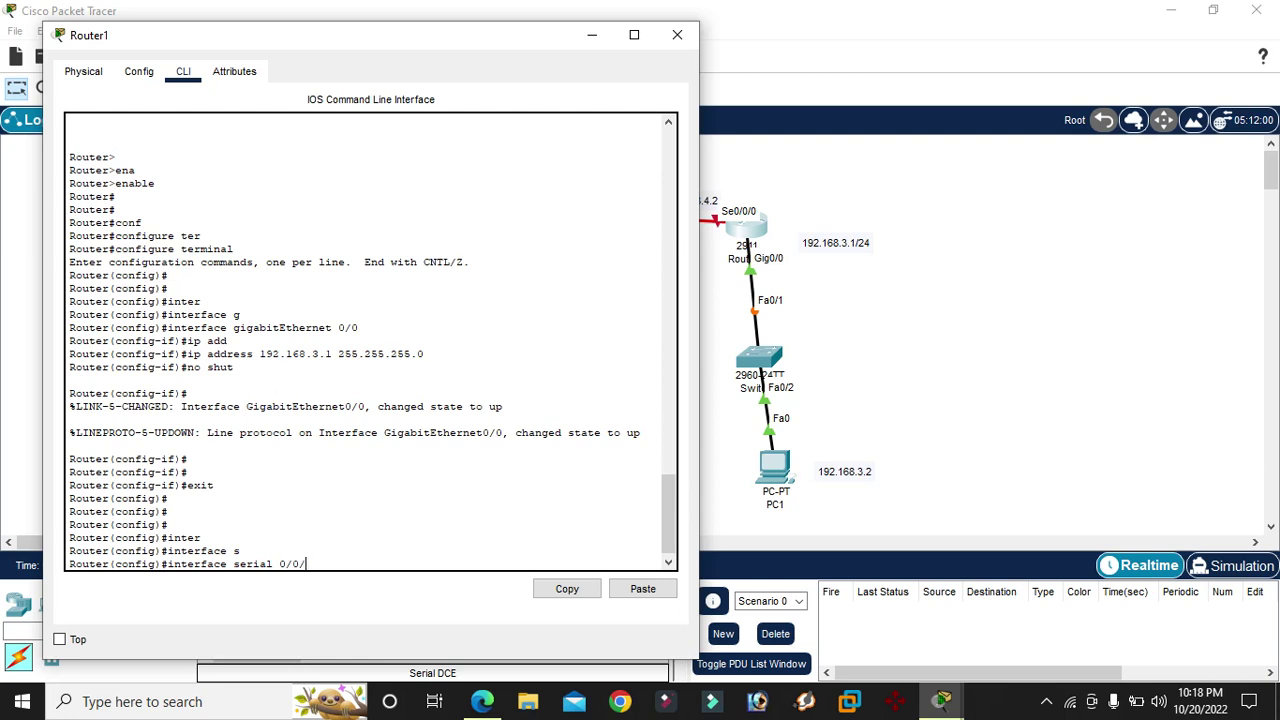
key(Return)
- Assign IP address 192.168.4.2 with mask 255.255.255.0 to Router1's serial 0/0/0 interface
text(ip a)
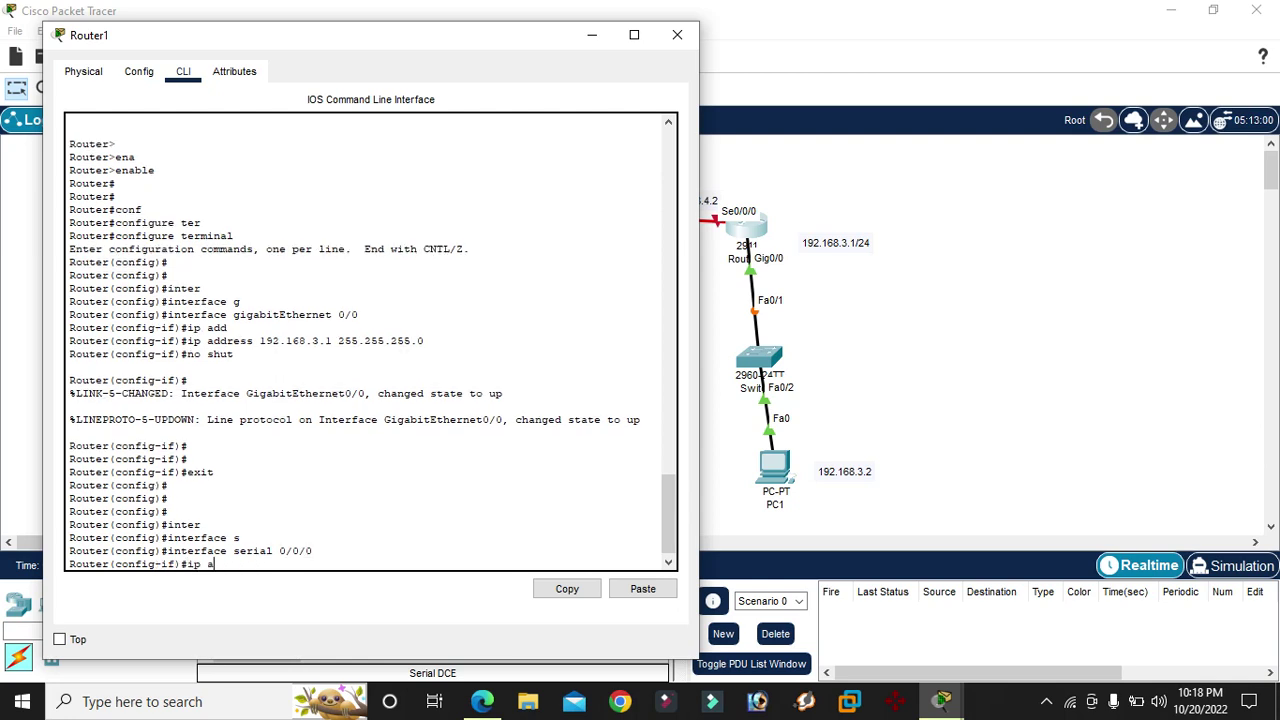
text(dd)
key(Tab)
text(192.168.4)
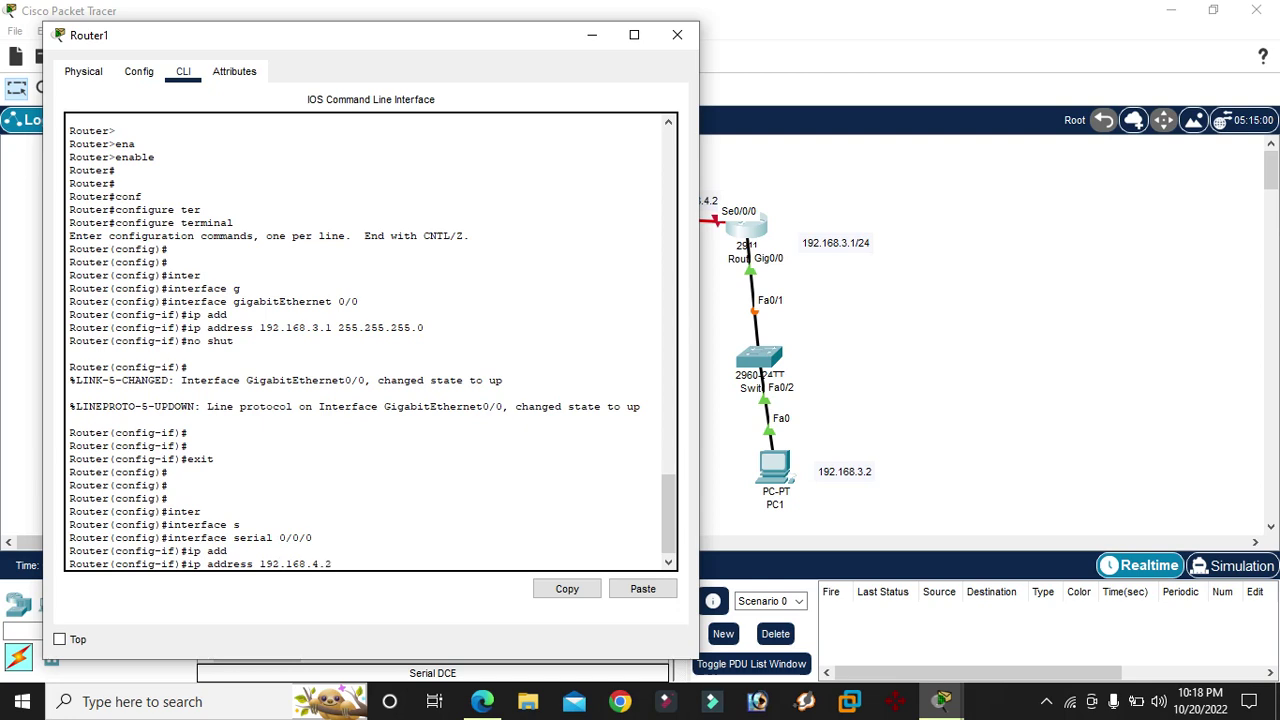
text(.2 255.255.255.)
key(Return)
- Enable Router1's serial 0/0/0 interface with no shut and close the Router1 window
text(no shut)
key(Return)
key(Return)
key(Return)
key(Return)
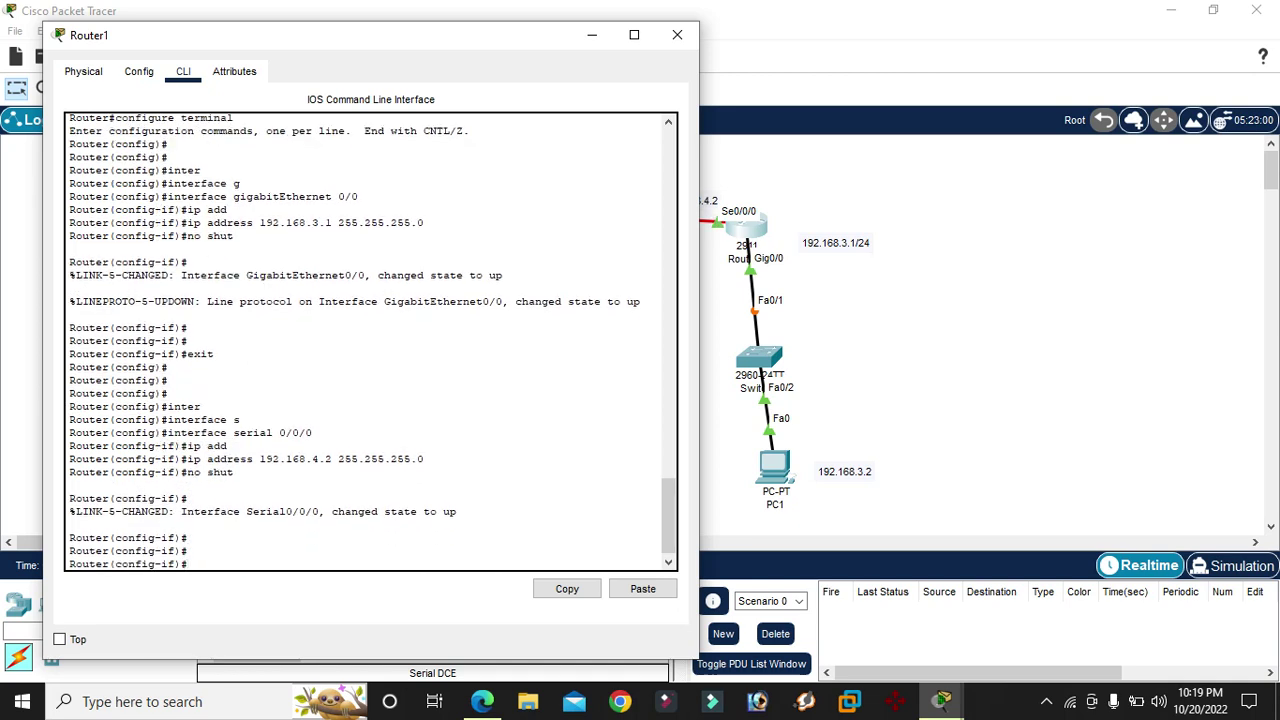
click(677, 35)
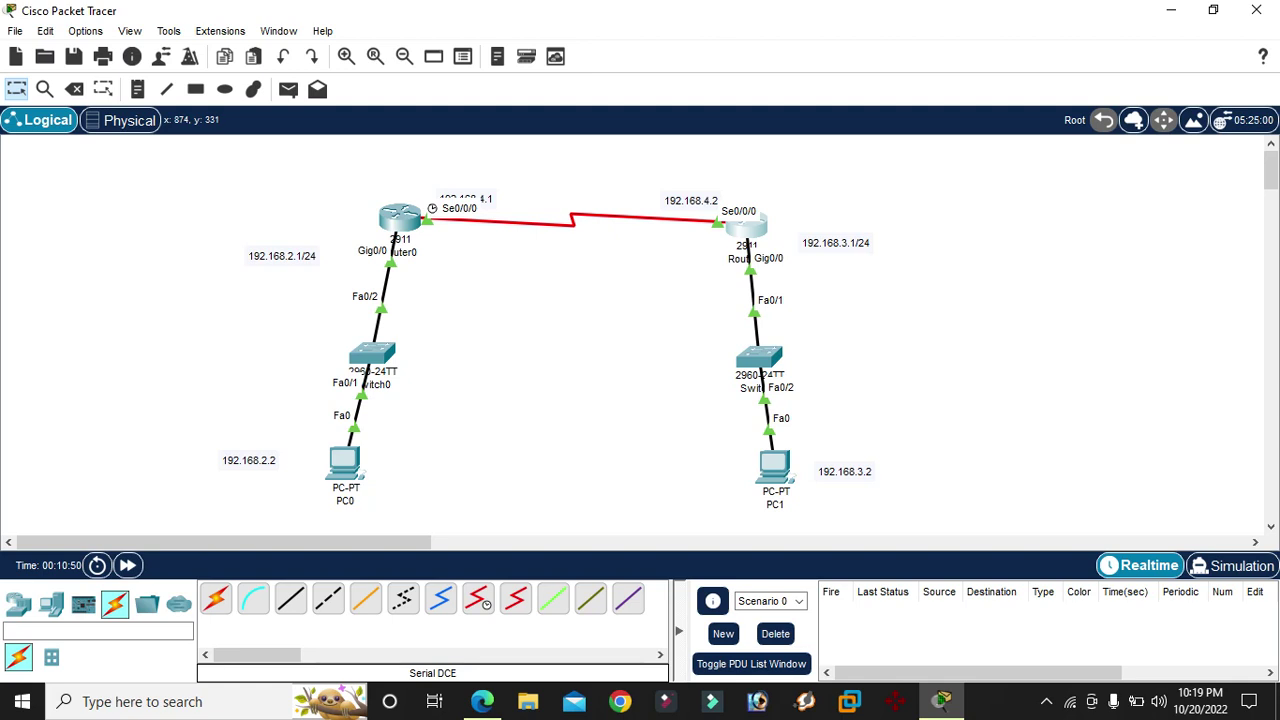
- Assign PC0 the static IPv4 address 192.168.2.2 with subnet mask 255.255.255.0
click(345, 462)
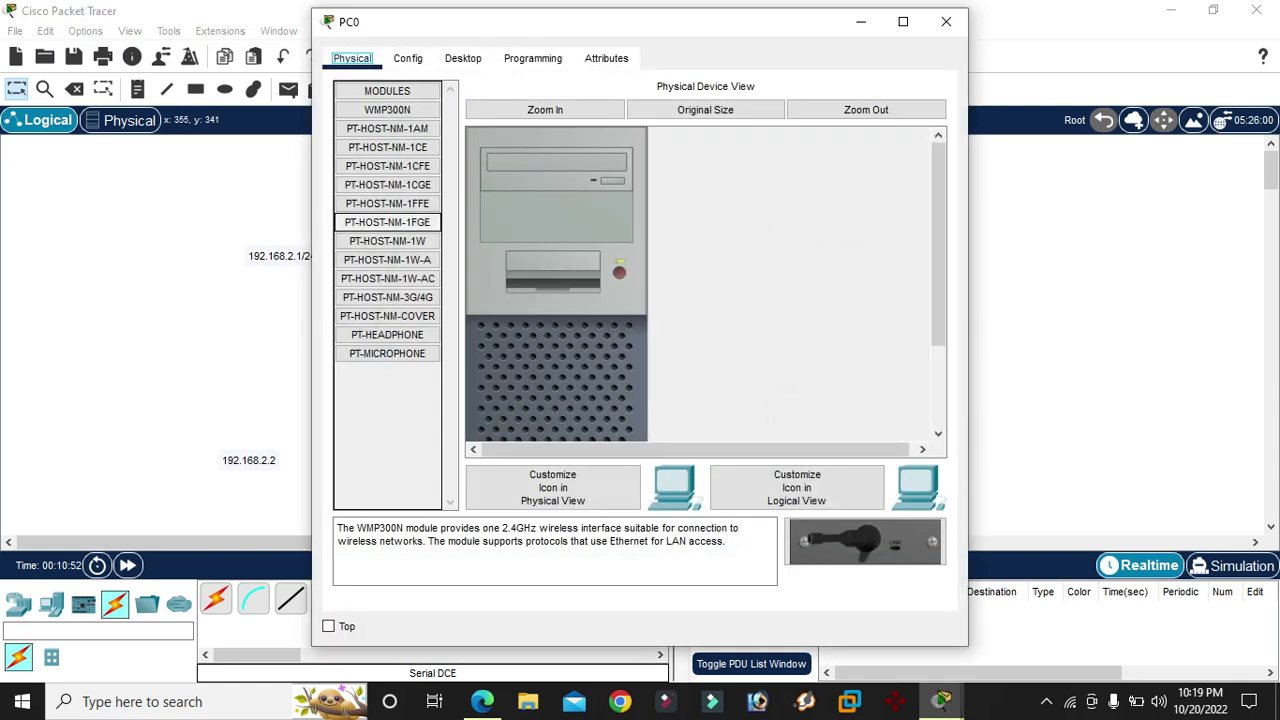
click(533, 58)
click(463, 58)
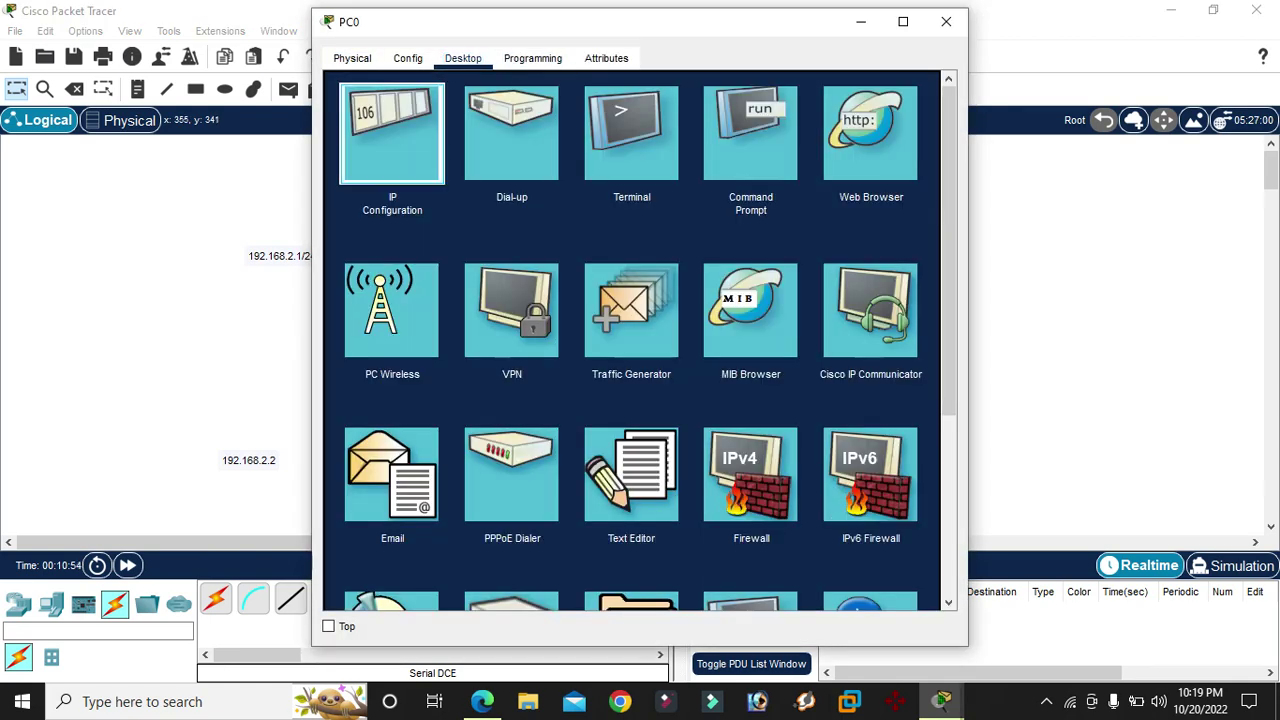
click(391, 133)
text(19)
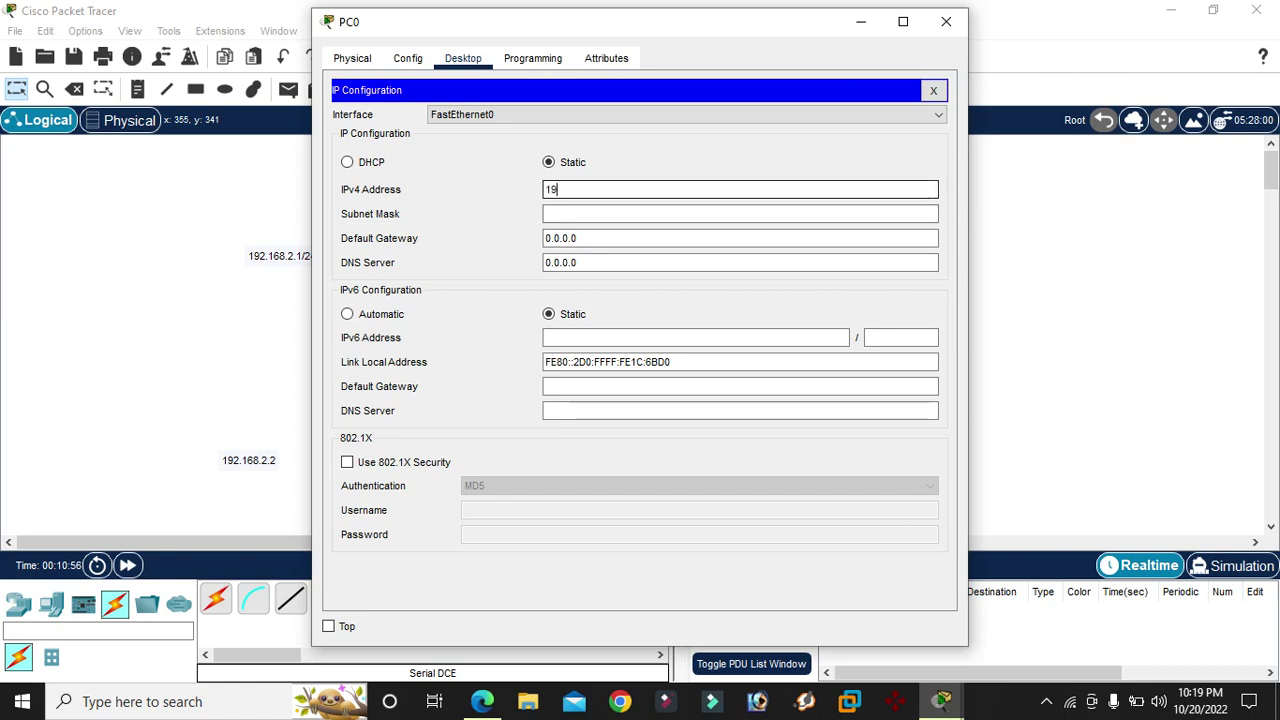
text(2.168.2.2)
key(Tab)
- Set PC0's default gateway to 192.168.2.1 and close the PC0 window
key(Tab)
text(192.168.2.1)
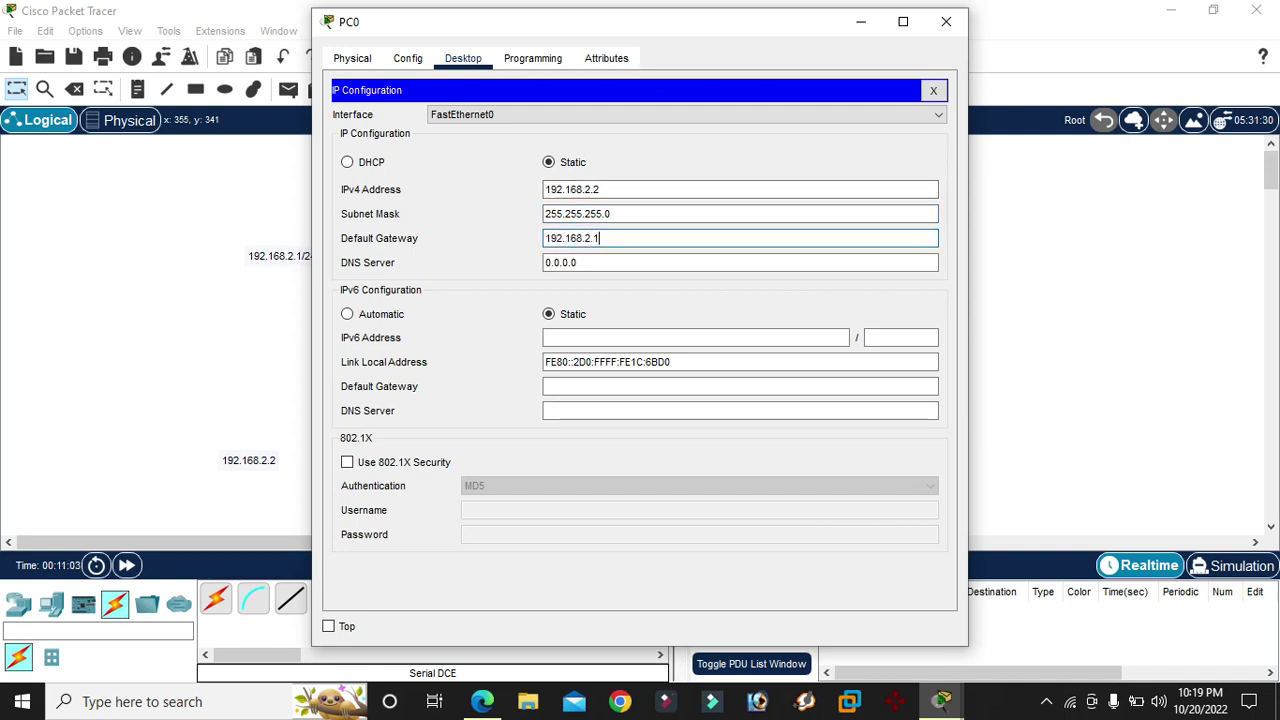
drag(560, 21, 765, 28)
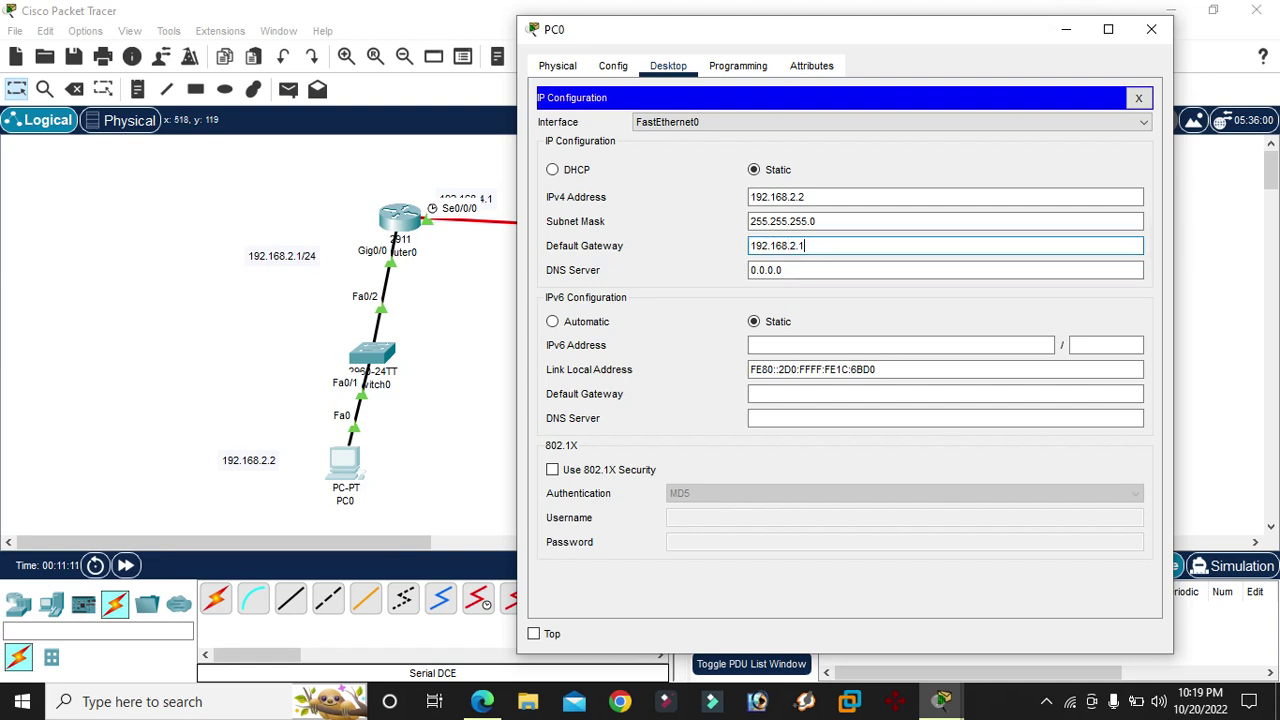
click(1151, 29)
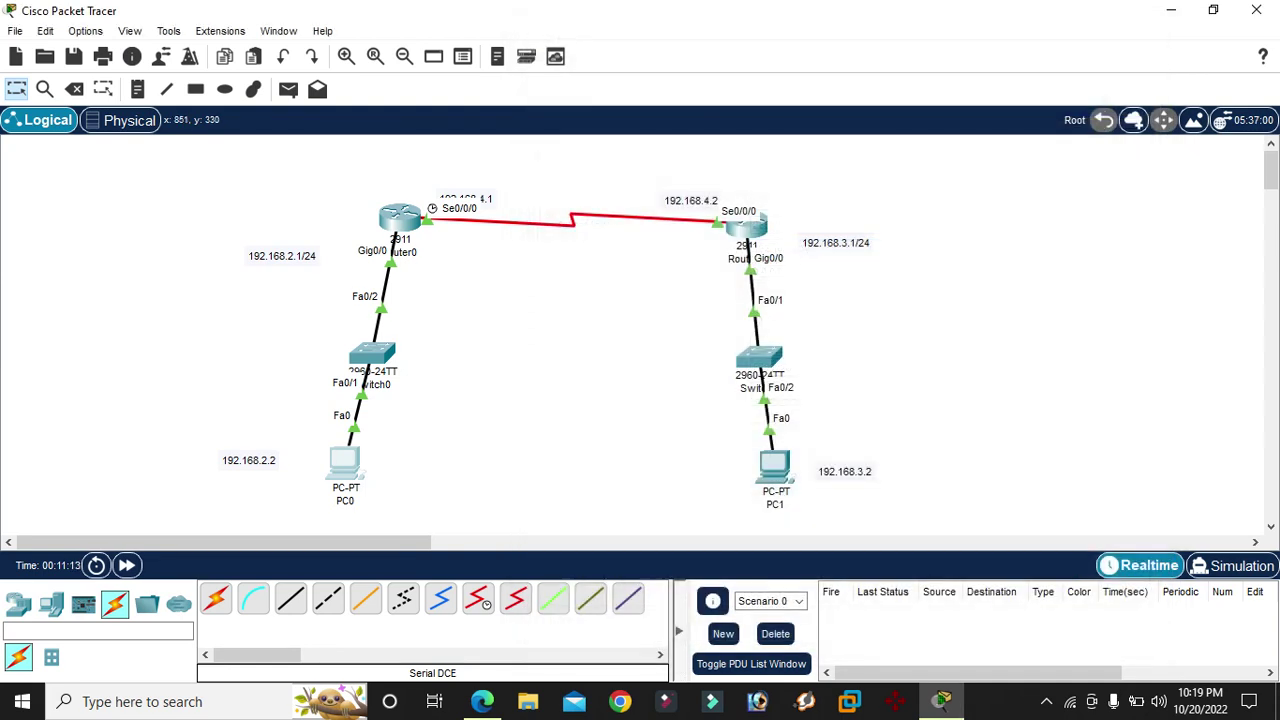
- Assign PC1 the static IPv4 address 192.168.3.2 with subnet mask 255.255.255.0
click(770, 462)
click(463, 58)
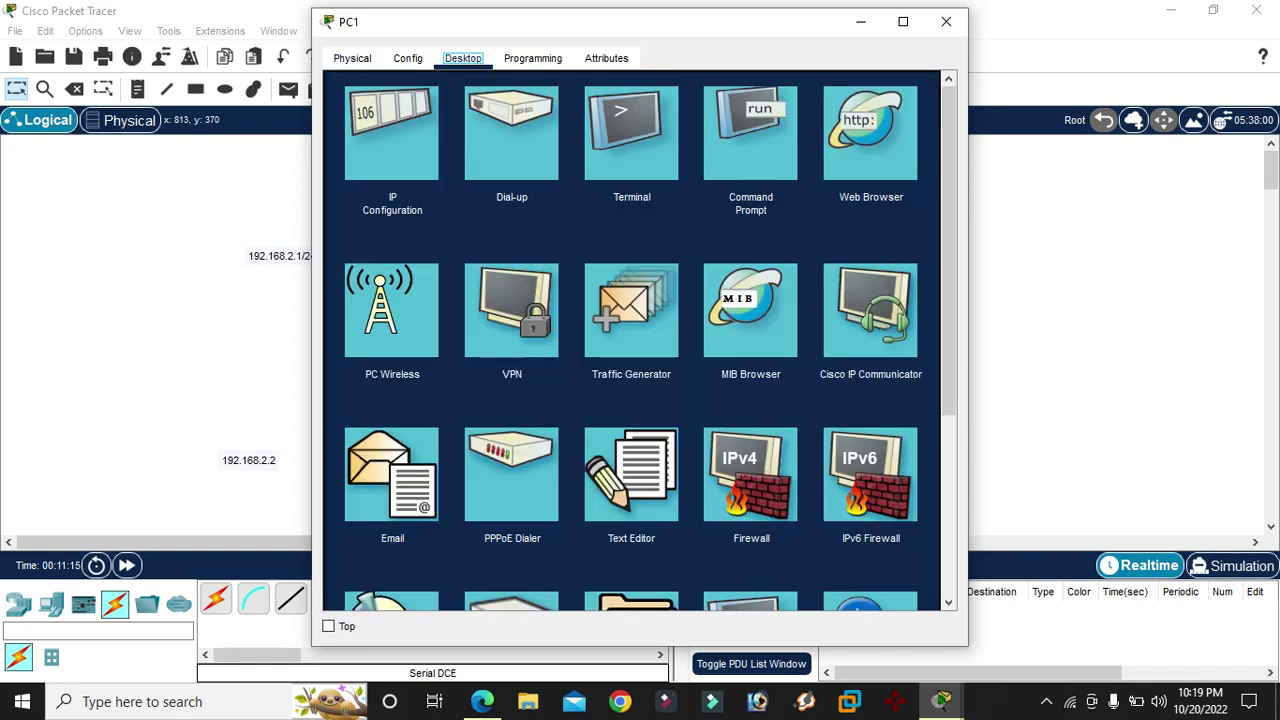
click(393, 134)
click(740, 189)
text(192)
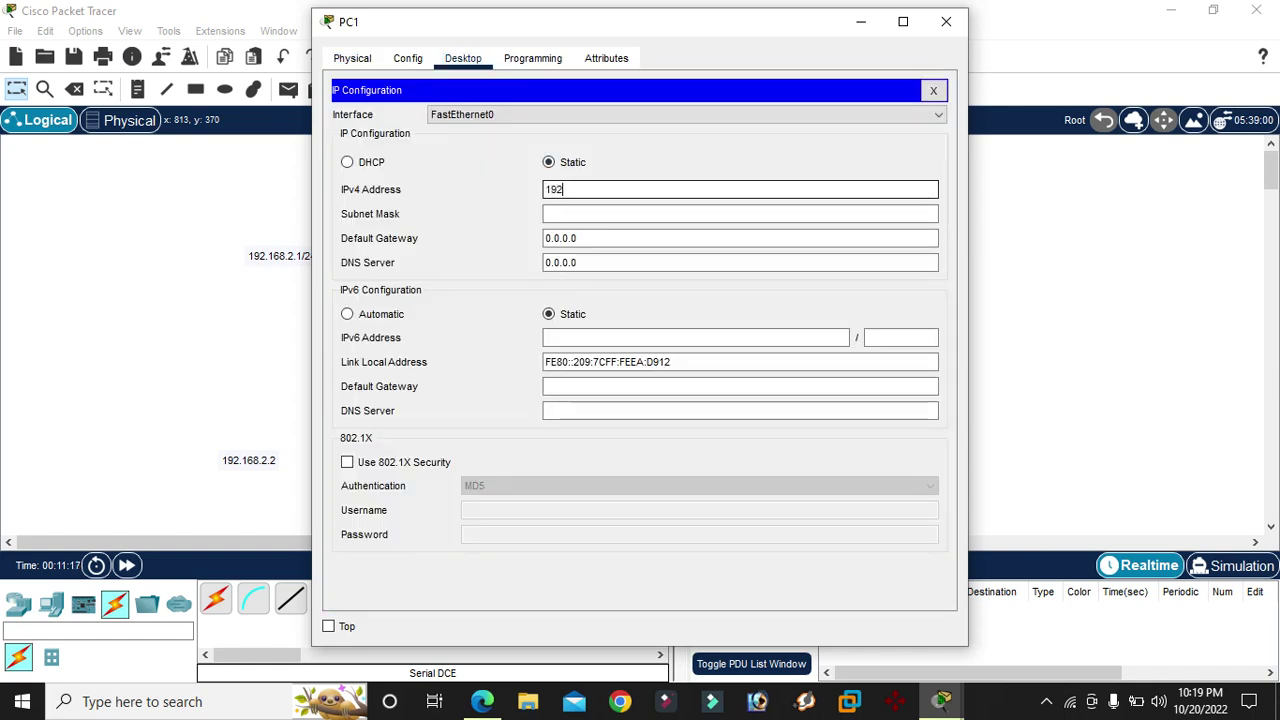
text(.168.2.2)
key(Tab)
click(740, 189)
text(192.168.3.2)
key(Tab)
- Set PC1's default gateway to 192.168.3.1 and close the PC1 window
key(Tab)
text(192.16)
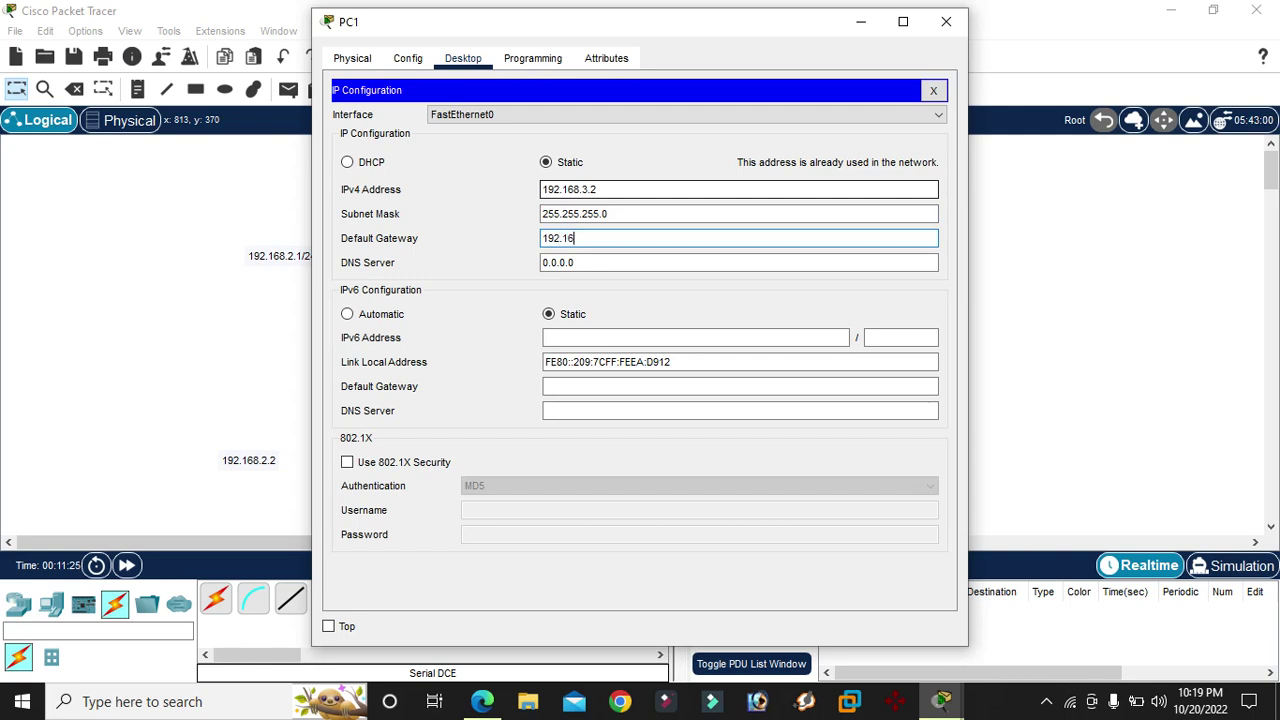
text(8.3.1)
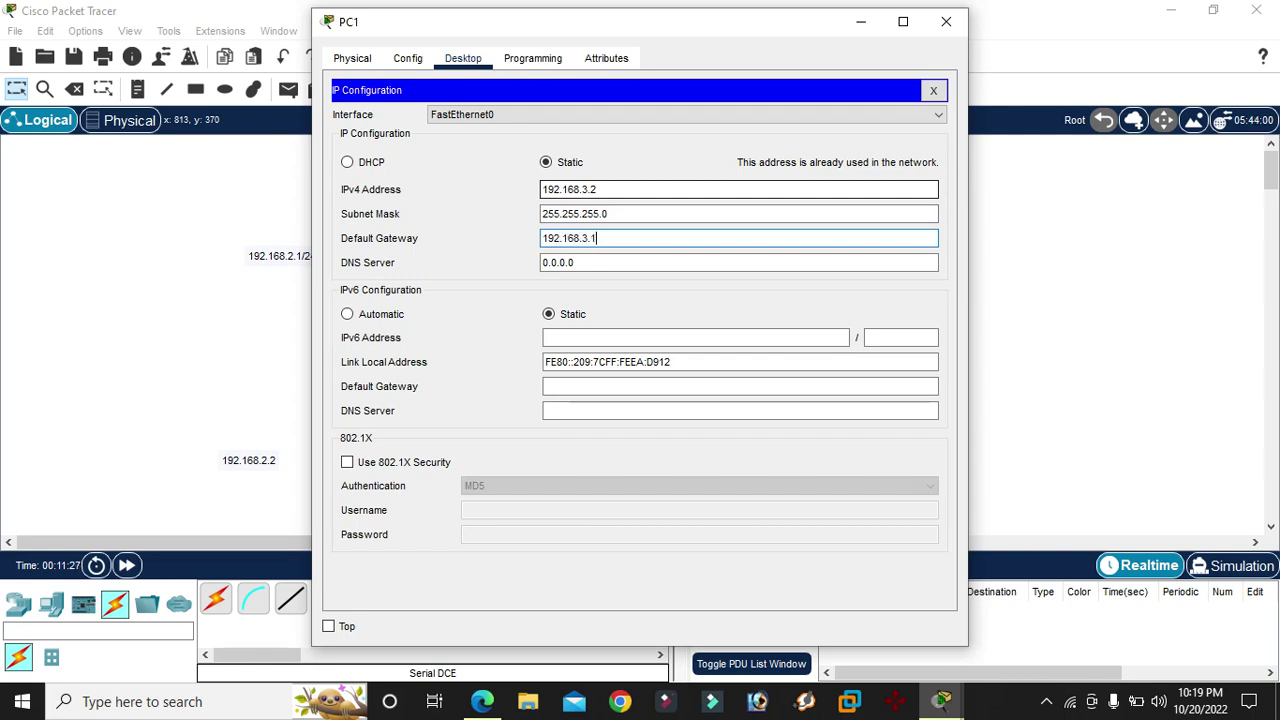
click(944, 21)
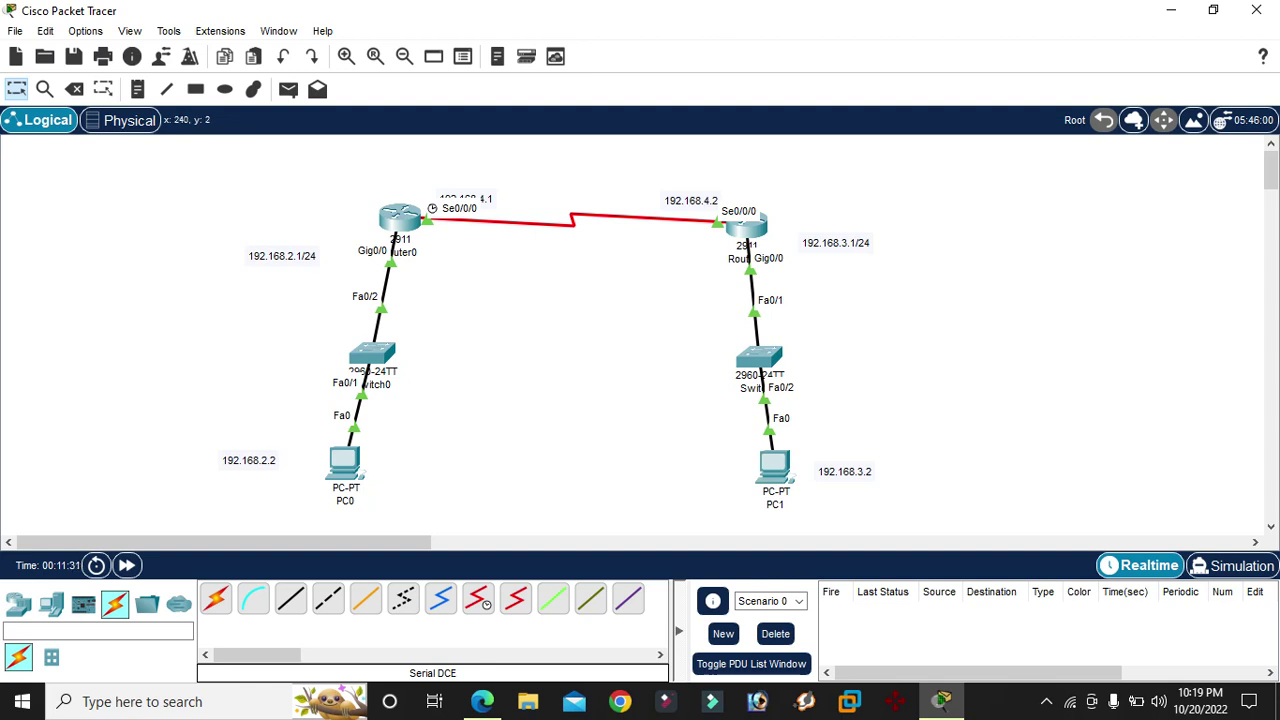
- Test connectivity with a simple PDU from PC0 to PC1, then delete that test from the scenario
click(288, 89)
click(344, 463)
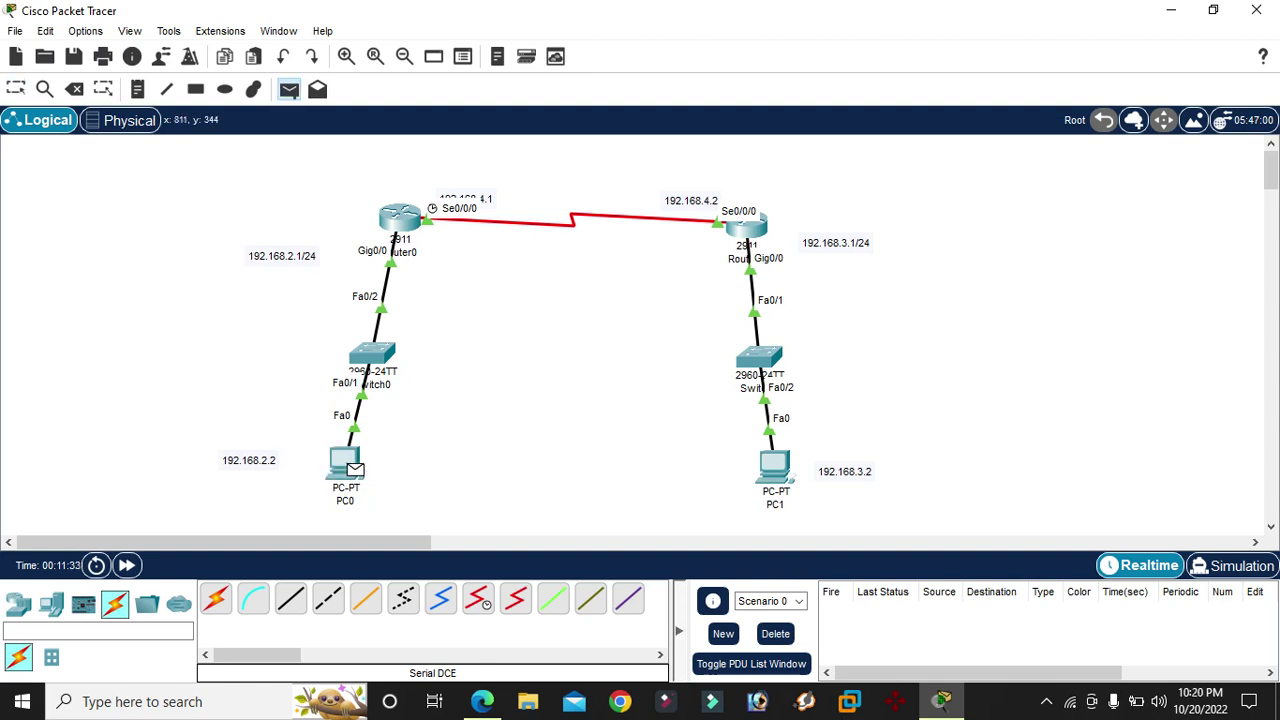
click(772, 465)
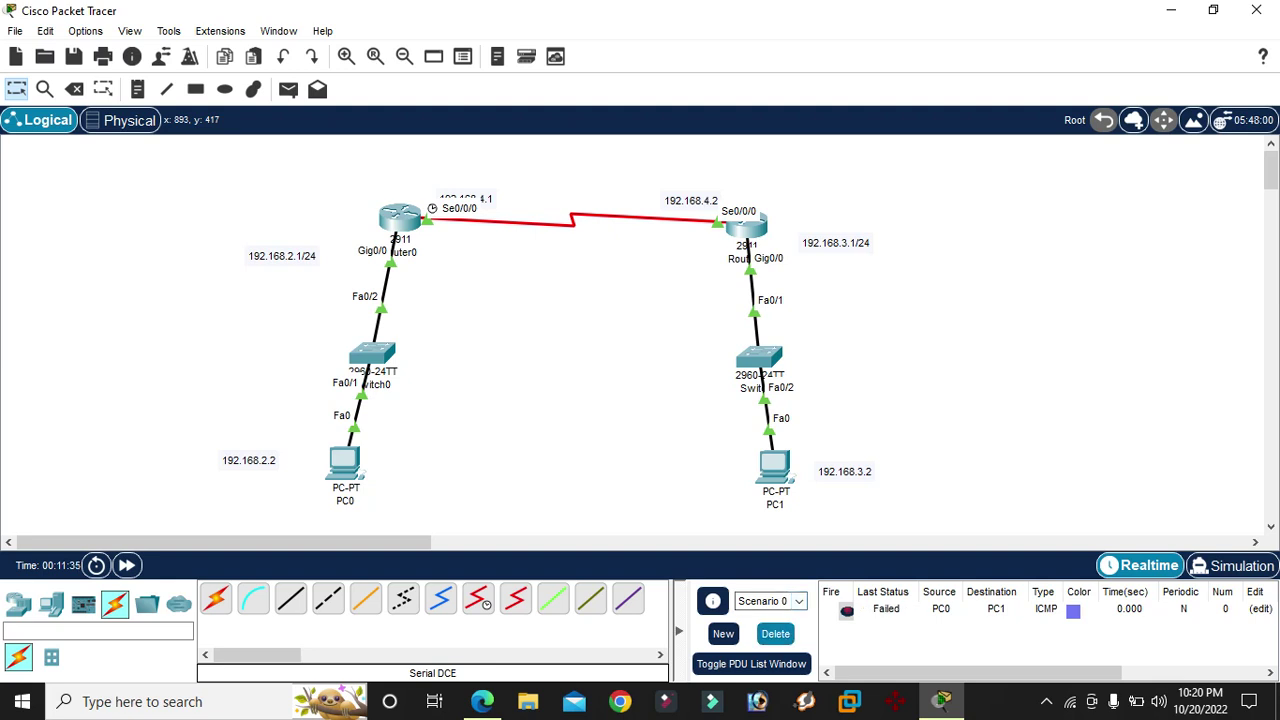
click(775, 633)
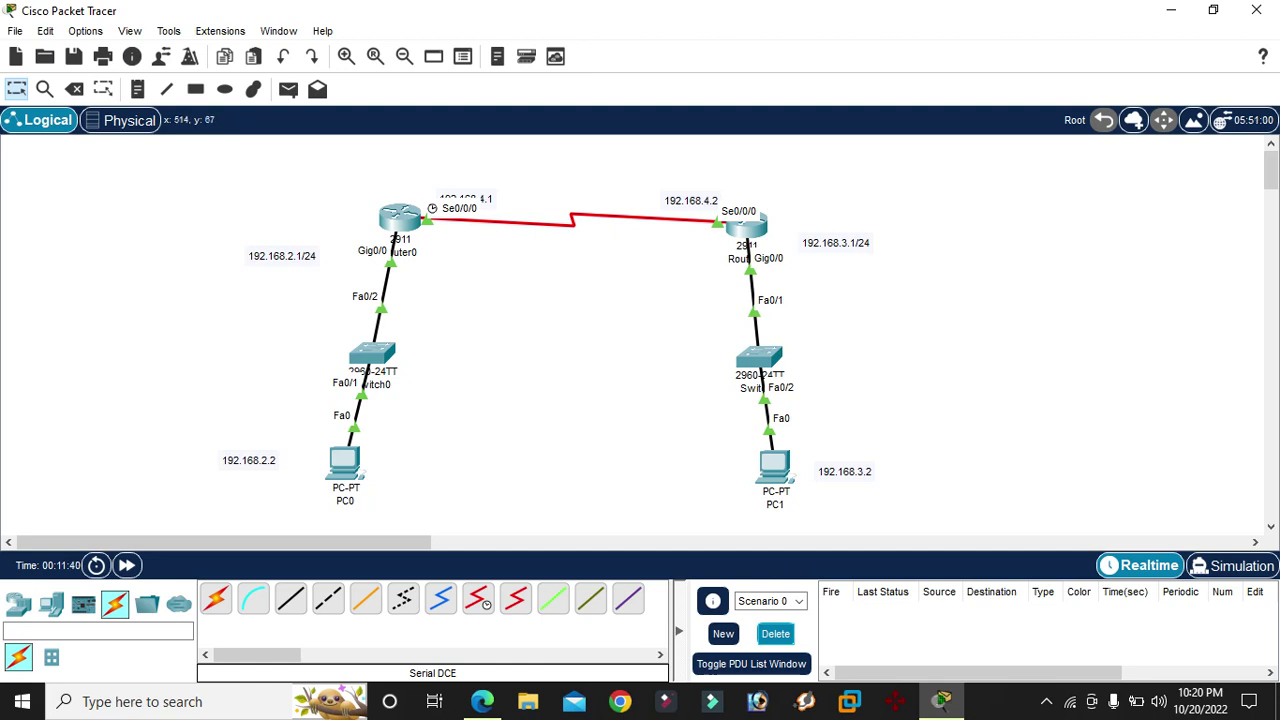
- Move the 192.168.4.1 and 192.168.4.2 notes slightly upward, clear of the routers' serial port labels
drag(461, 199, 459, 185)
drag(696, 200, 679, 188)
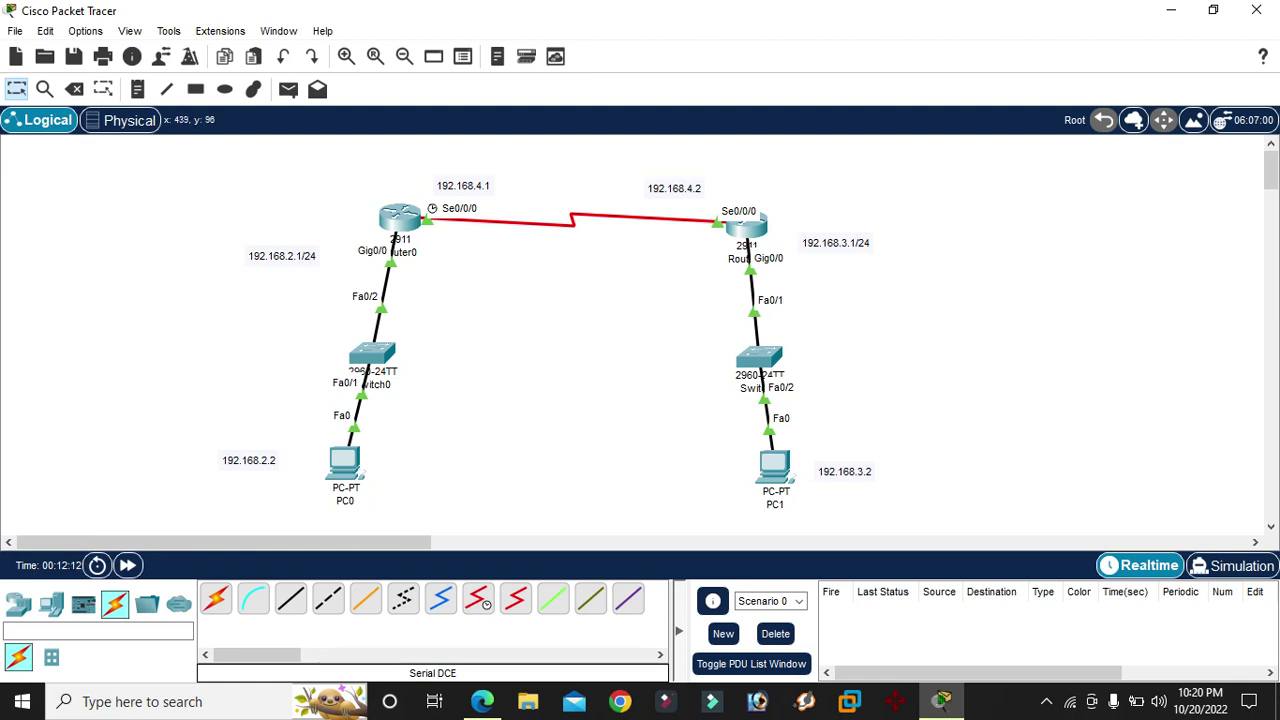
mouse_move(745, 225)
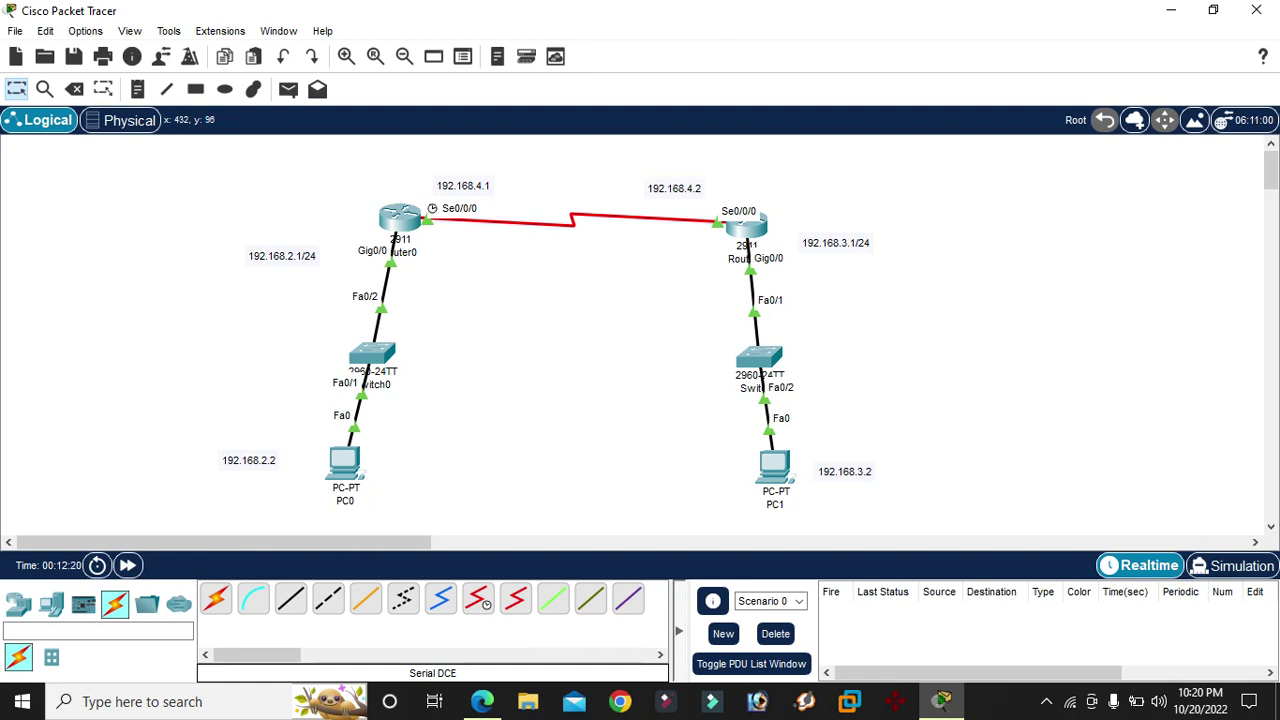
mouse_move(402, 232)
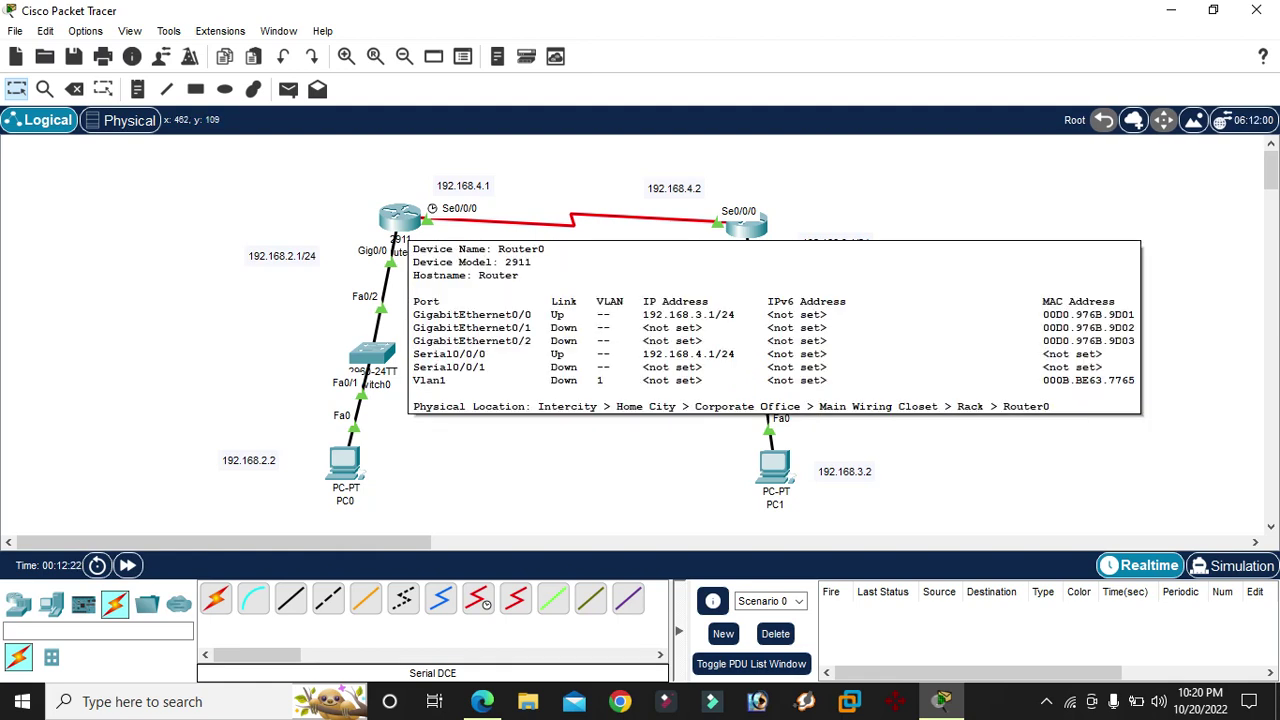
- Add a note reading "Ip route 0.0.0.0 0.0.0.0 192.168.4.2" in the empty area beside Router1 and shift it slightly downward
click(138, 89)
click(970, 196)
text(Ip )
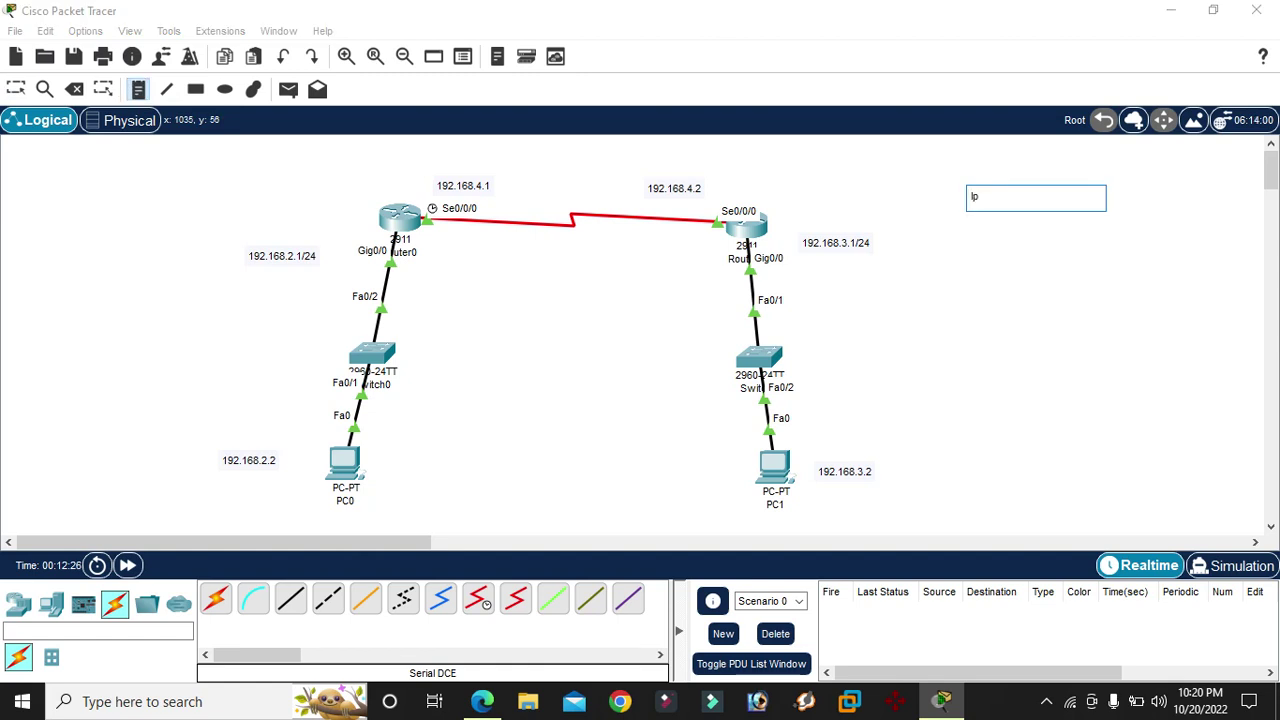
text(route 0.0.0.0 0.0.0.0)
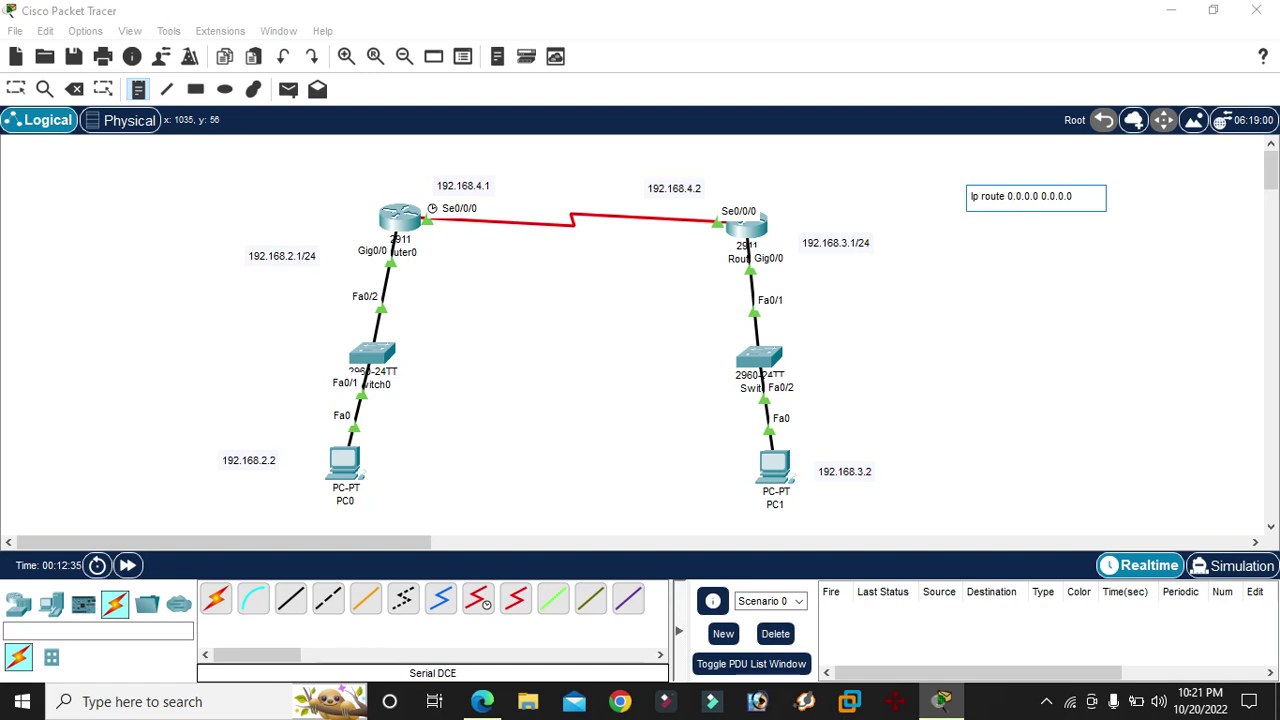
text(92.168.4.2)
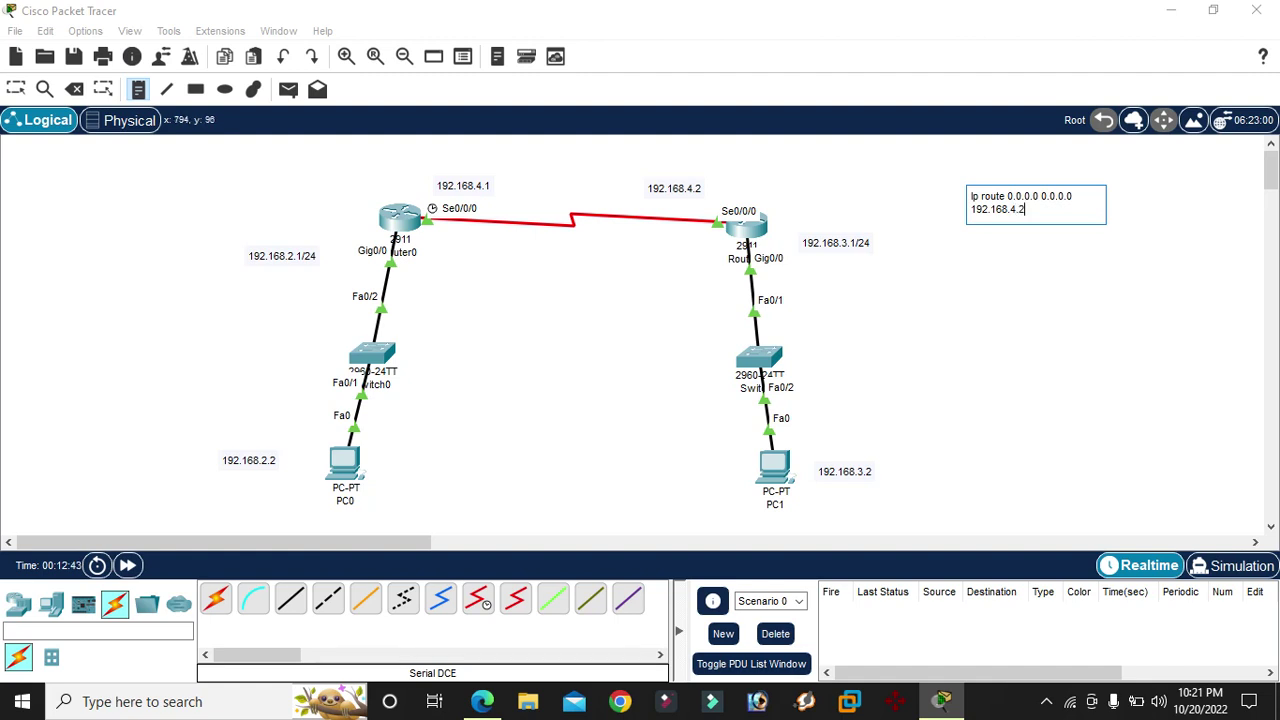
click(855, 287)
click(1060, 280)
key(Escape)
drag(1053, 198, 1041, 228)
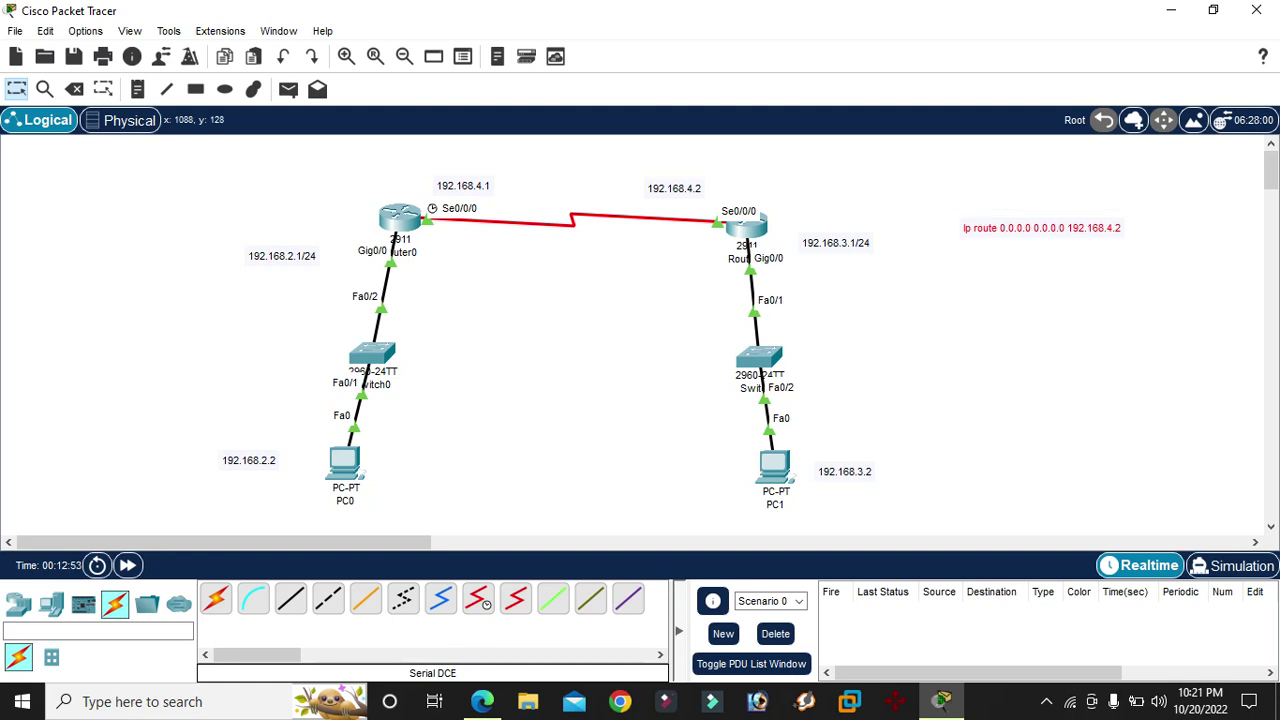
- Configure a default route on Router0 with ip route 0.0.0.0 0.0.0.0 192.168.4.2 and close the Router0 window
click(400, 218)
drag(598, 22, 983, 30)
key(Return)
key(Return)
key(Return)
key(Return)
key(Return)
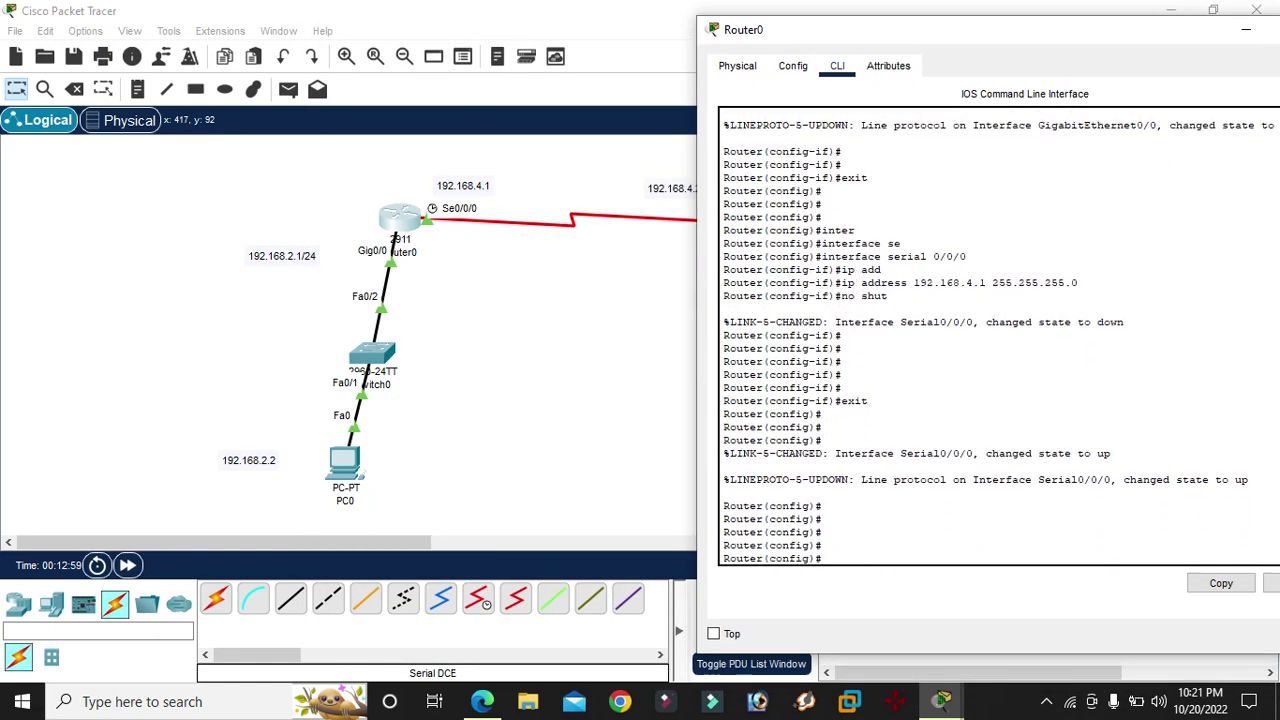
text(ip rou)
key(Tab)
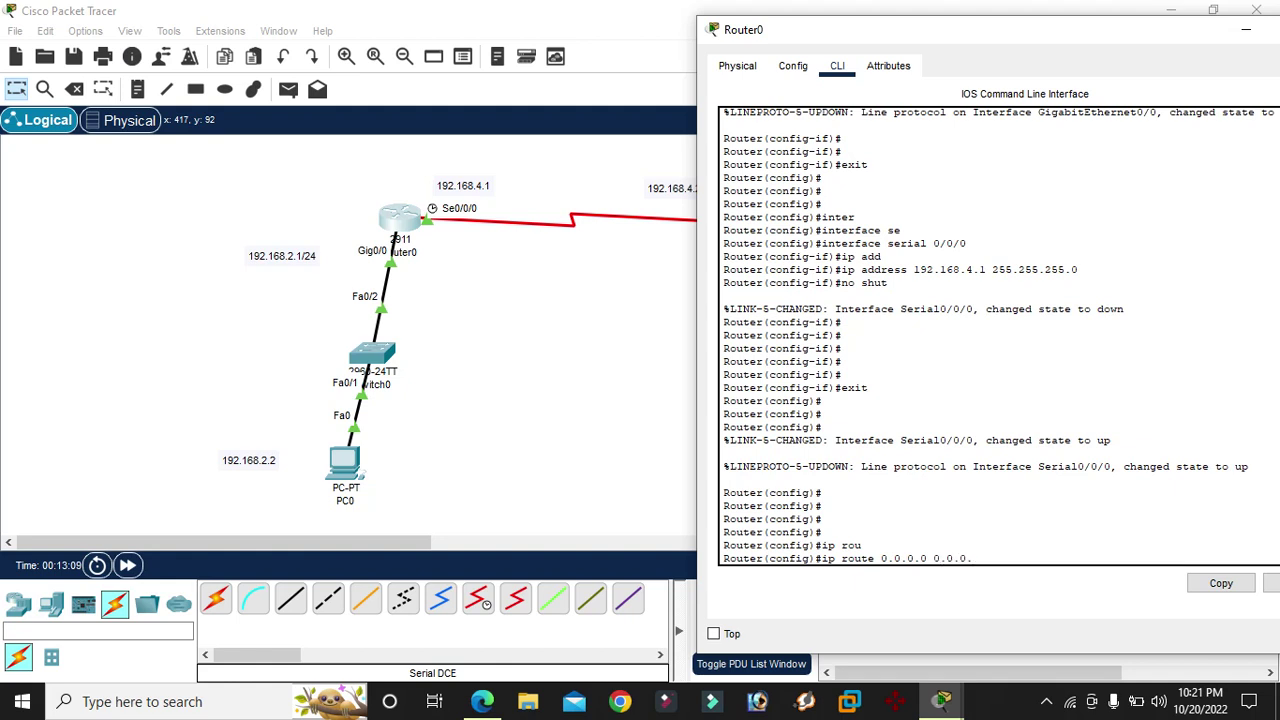
text(192.168.4.2)
key(Return)
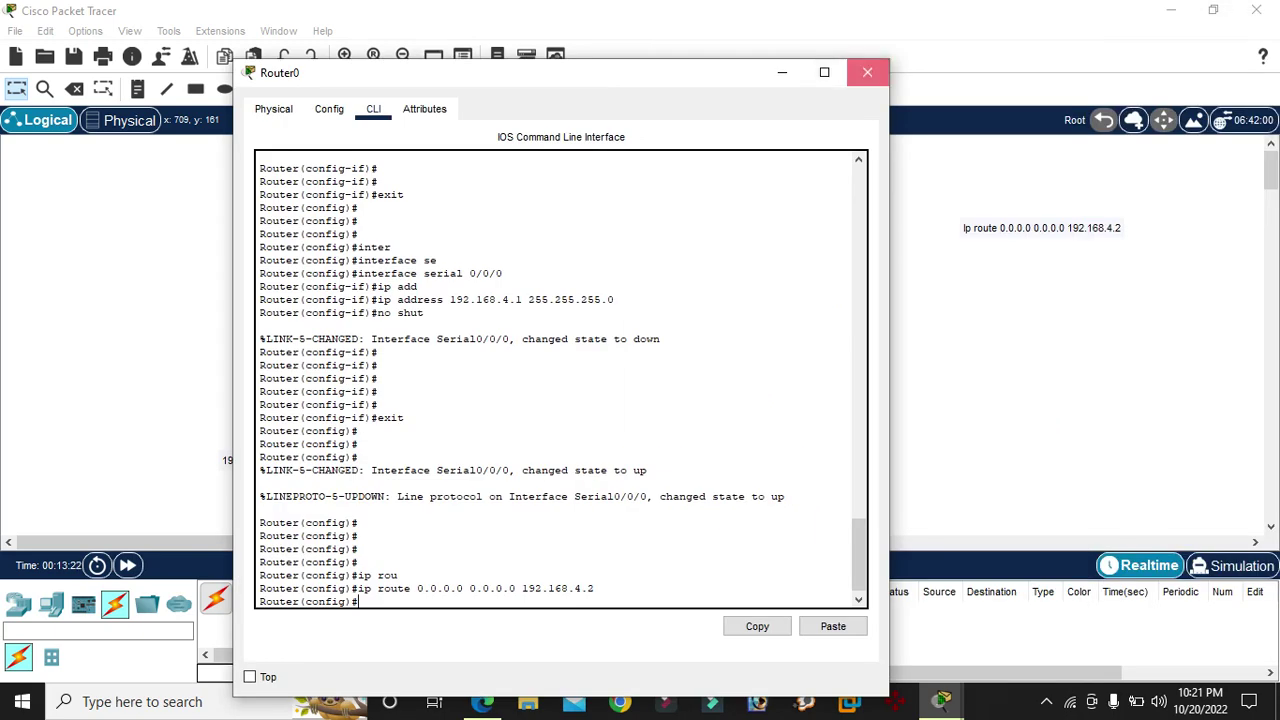
click(866, 71)
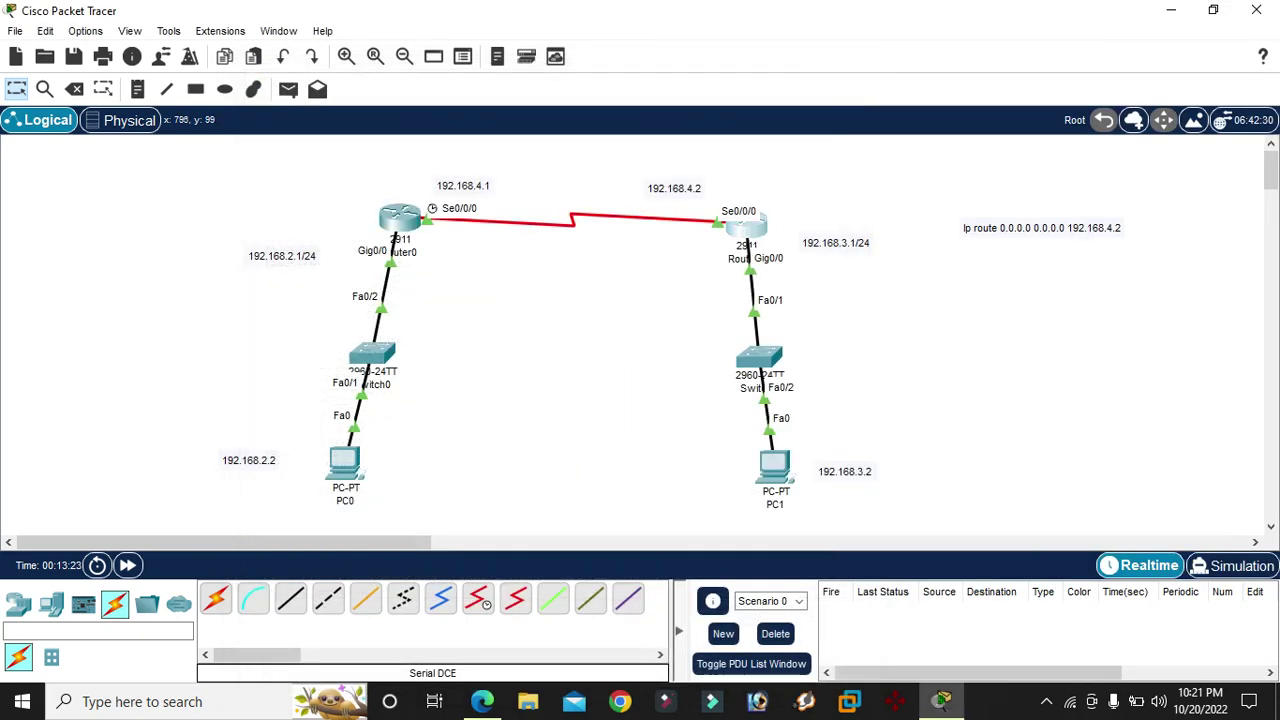
- Open Router1's command line and exit the serial interface configuration to global configuration mode
click(746, 226)
drag(500, 14, 869, 14)
key(Return)
key(Return)
key(Return)
key(Return)
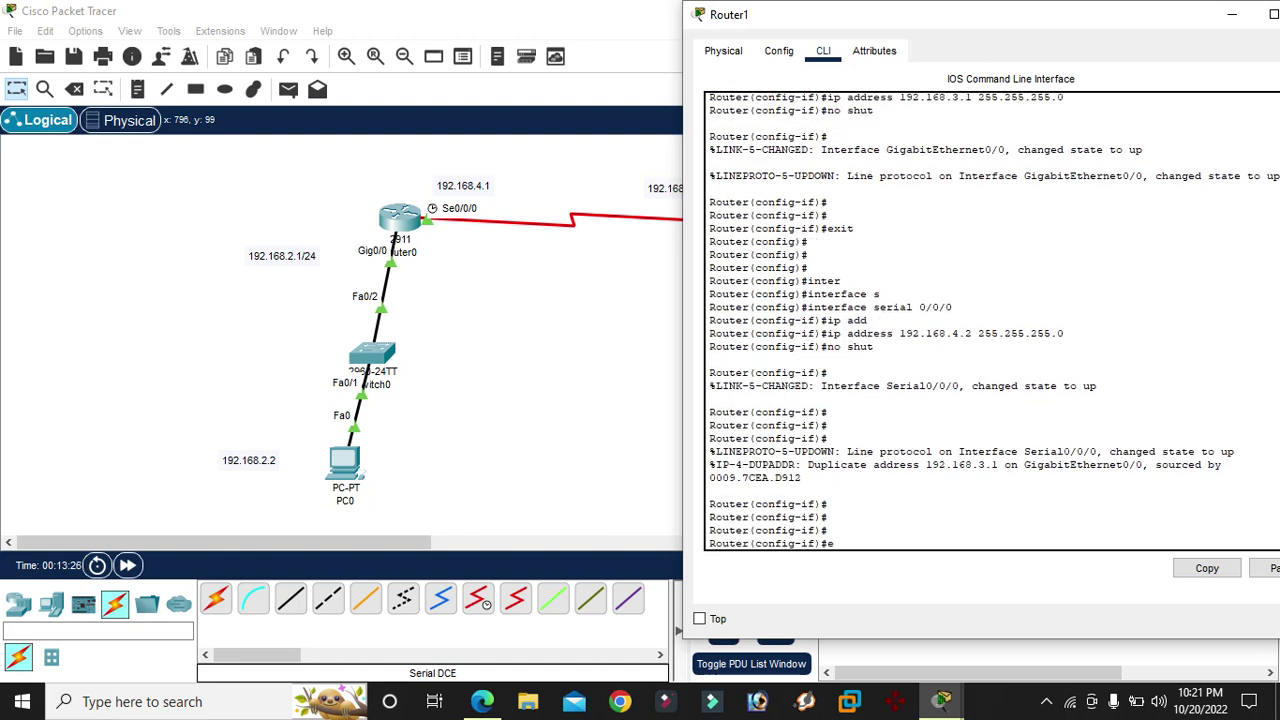
text(exit)
key(Return)
key(Return)
key(Return)
key(Return)
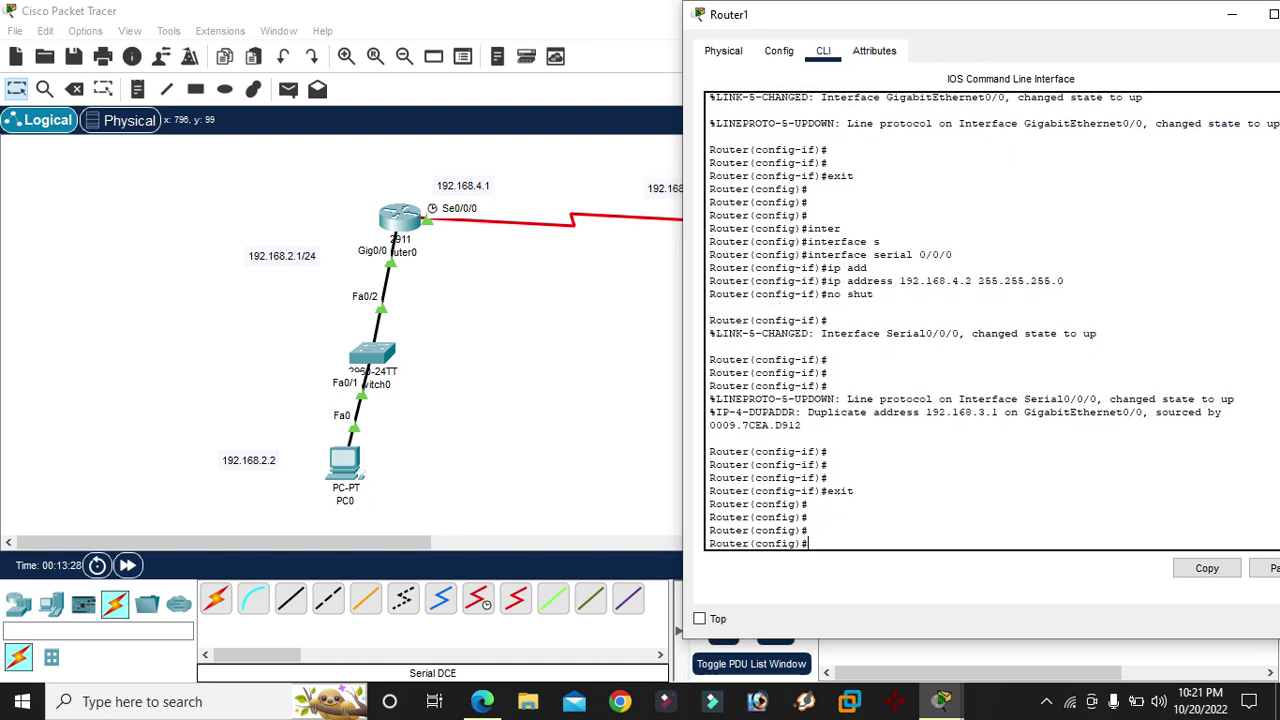
- Configure a default route on Router1 with ip route 0.0.0.0 0.0.0.0 192.168.4.1 and close the Router1 window
text(ip route 0.0.0.0 0.0.0.0 192.168.4.1)
key(Return)
key(Return)
key(Return)
key(Return)
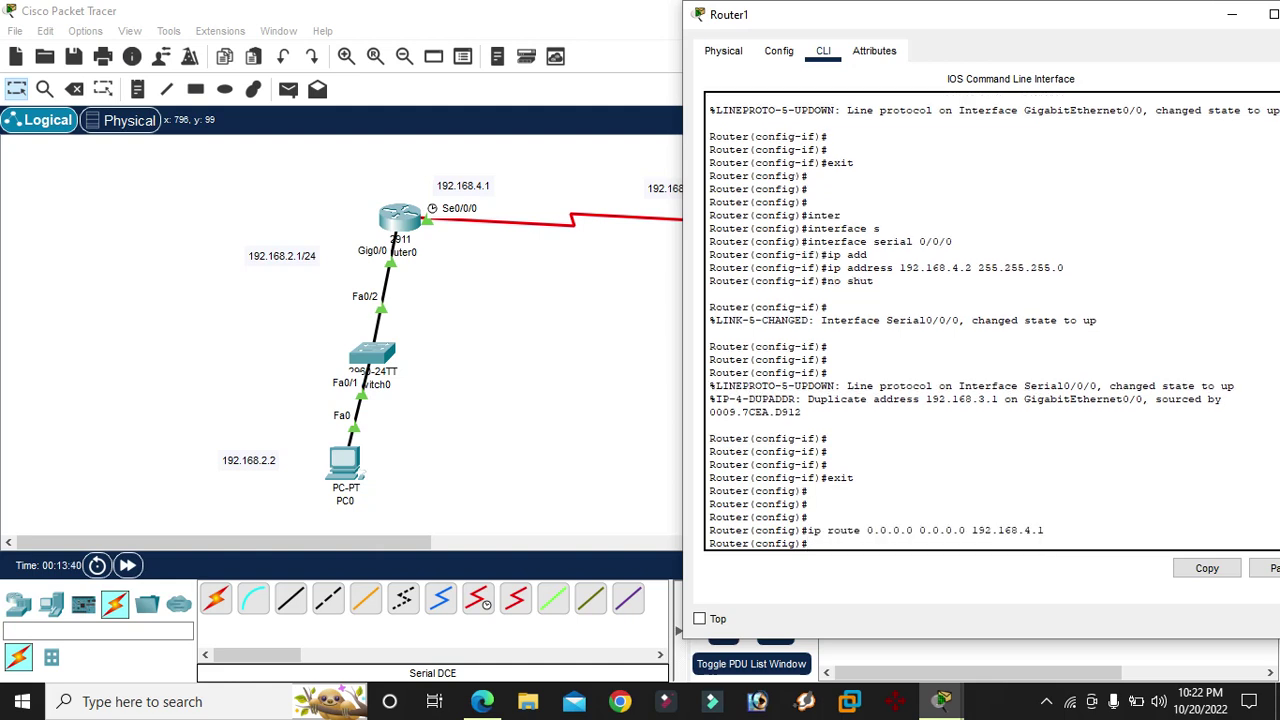
drag(1097, 17, 943, 43)
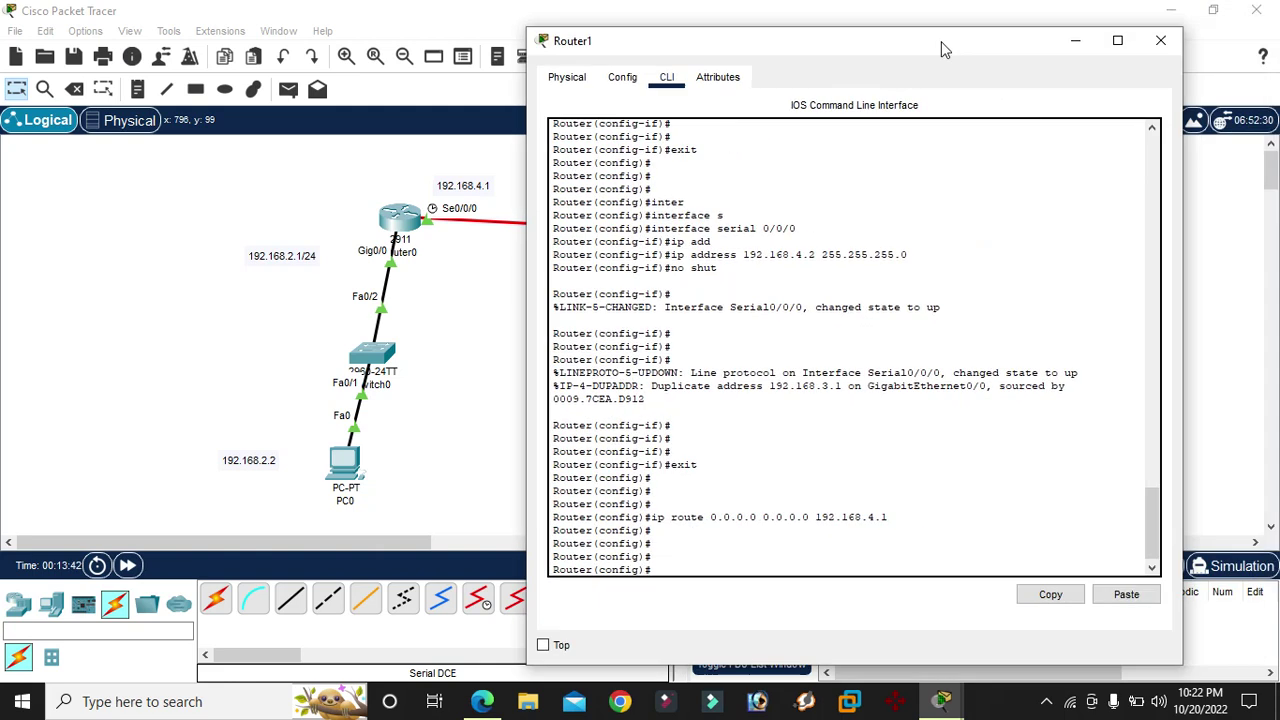
click(1130, 46)
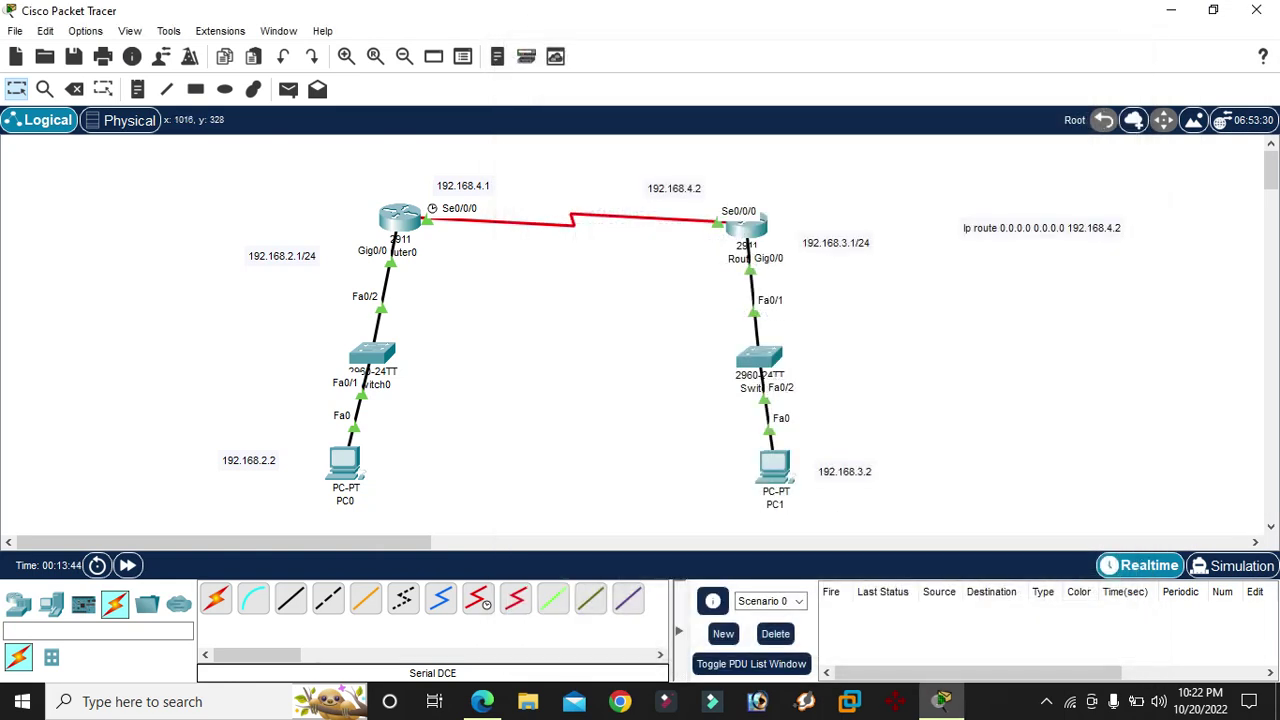
- Send a simple PDU from PC0 to PC1 to test the routes, then delete it from the scenario
click(288, 89)
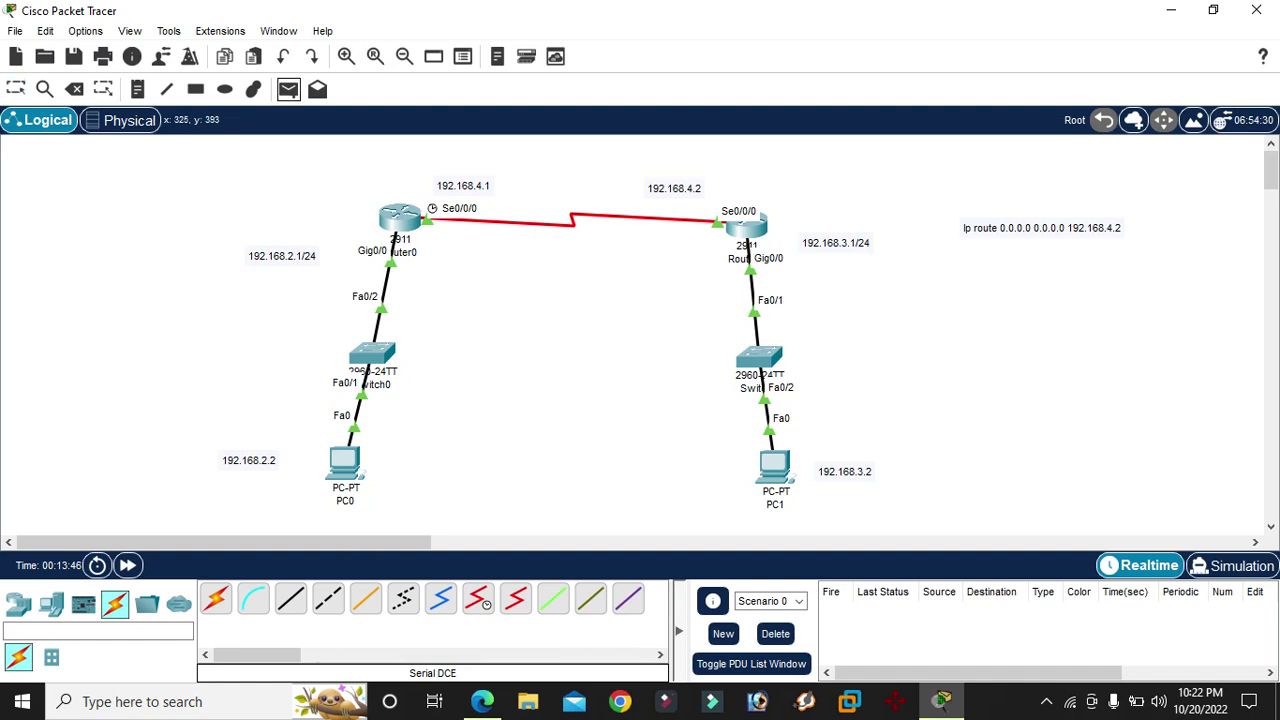
click(344, 462)
click(775, 465)
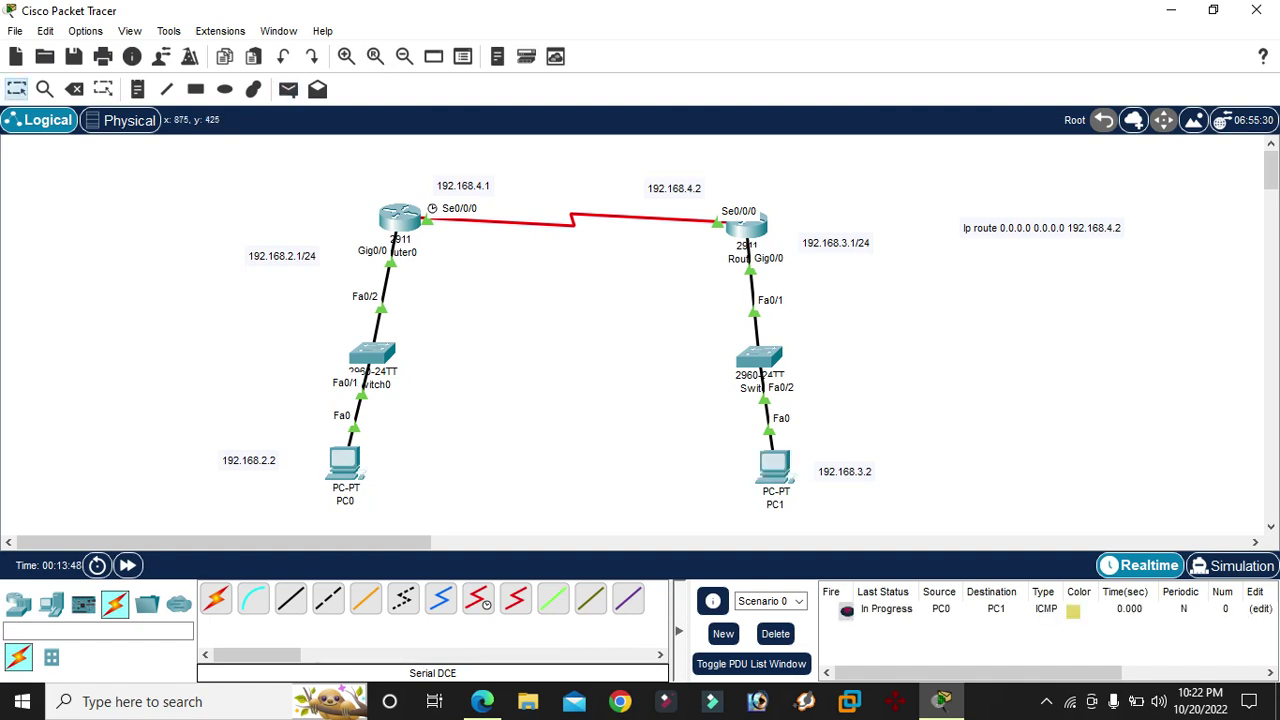
click(775, 633)
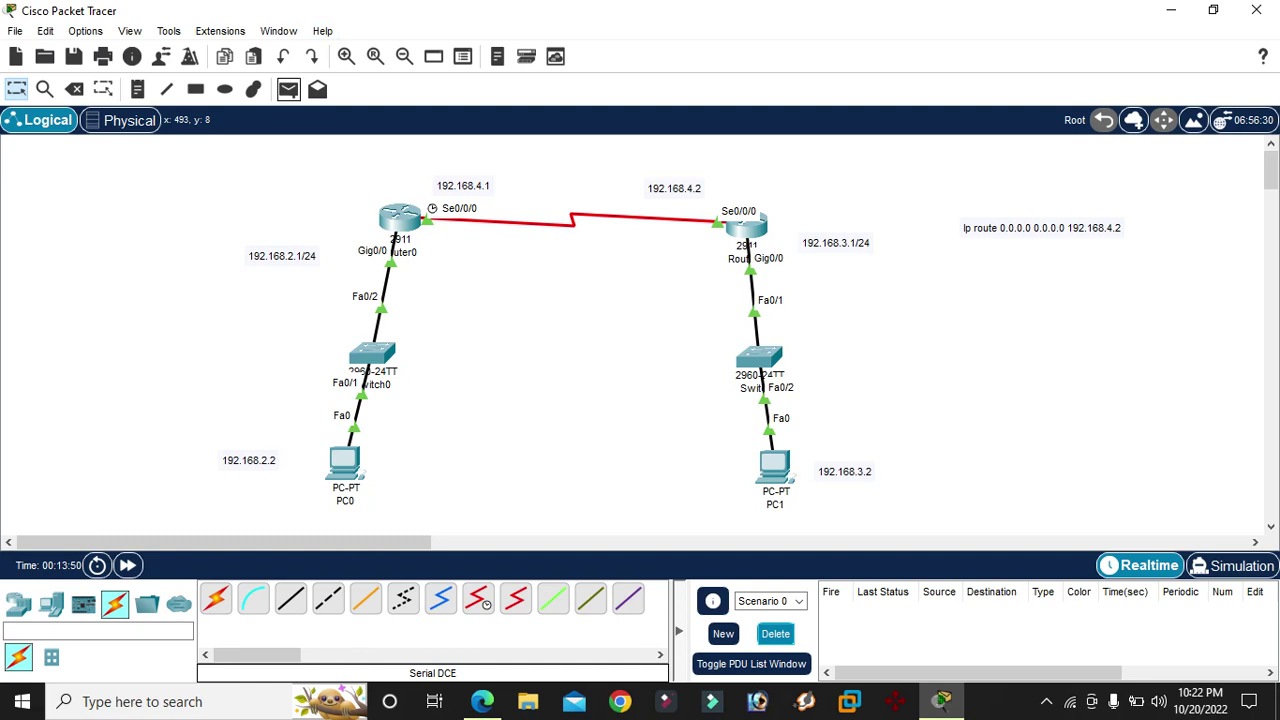
- Test the routes with simple PDUs from PC0 to PC1 and from PC1 to PC0, and delete the scenario's PDUs
click(288, 89)
click(350, 465)
click(775, 465)
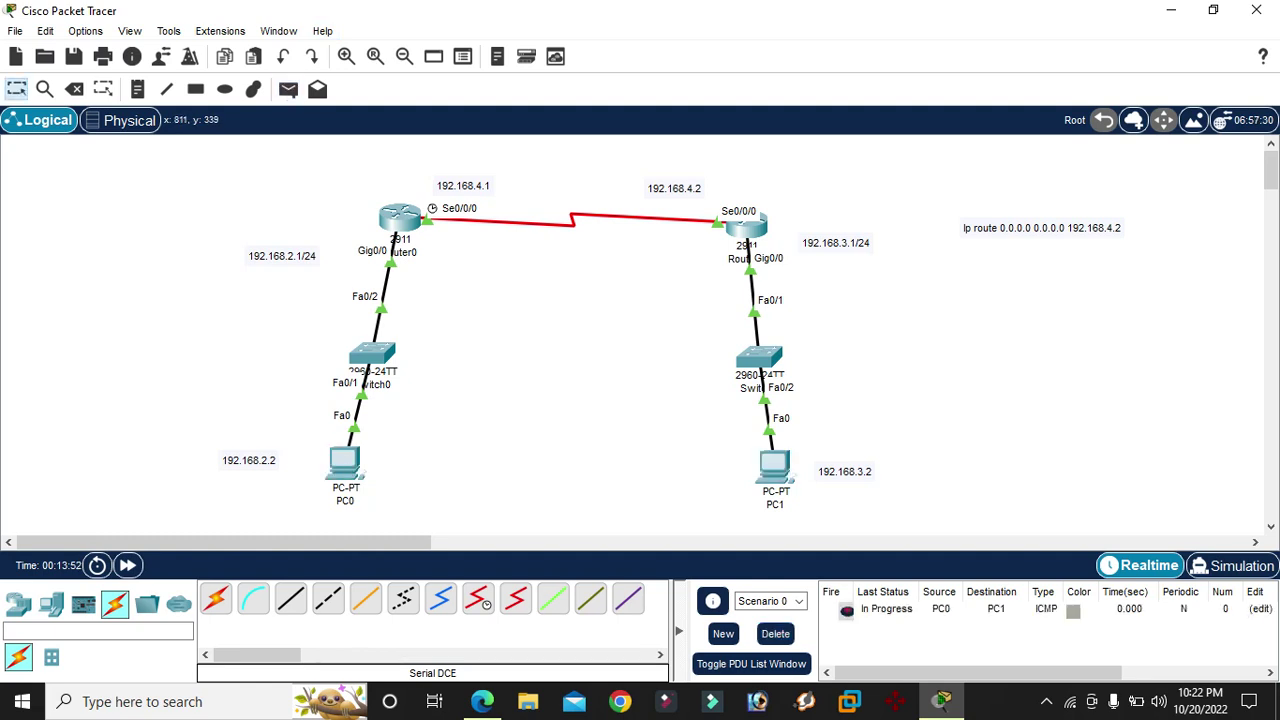
key(p)
click(775, 465)
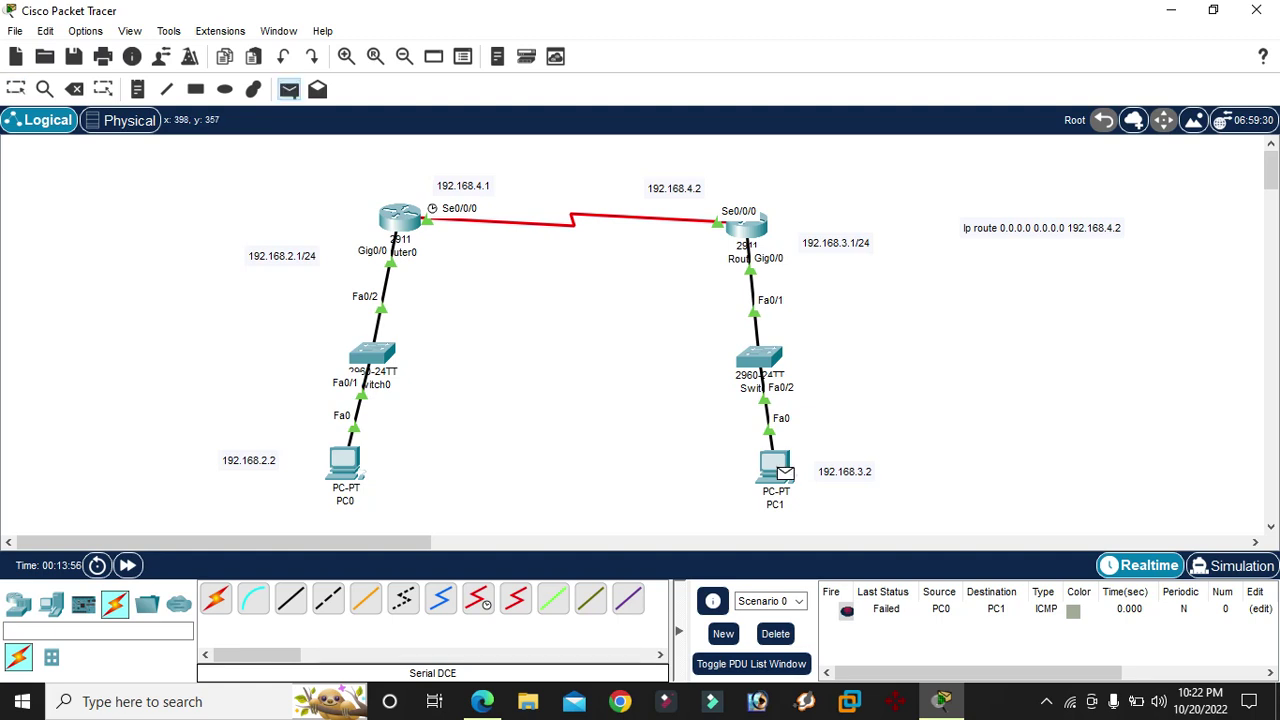
click(345, 462)
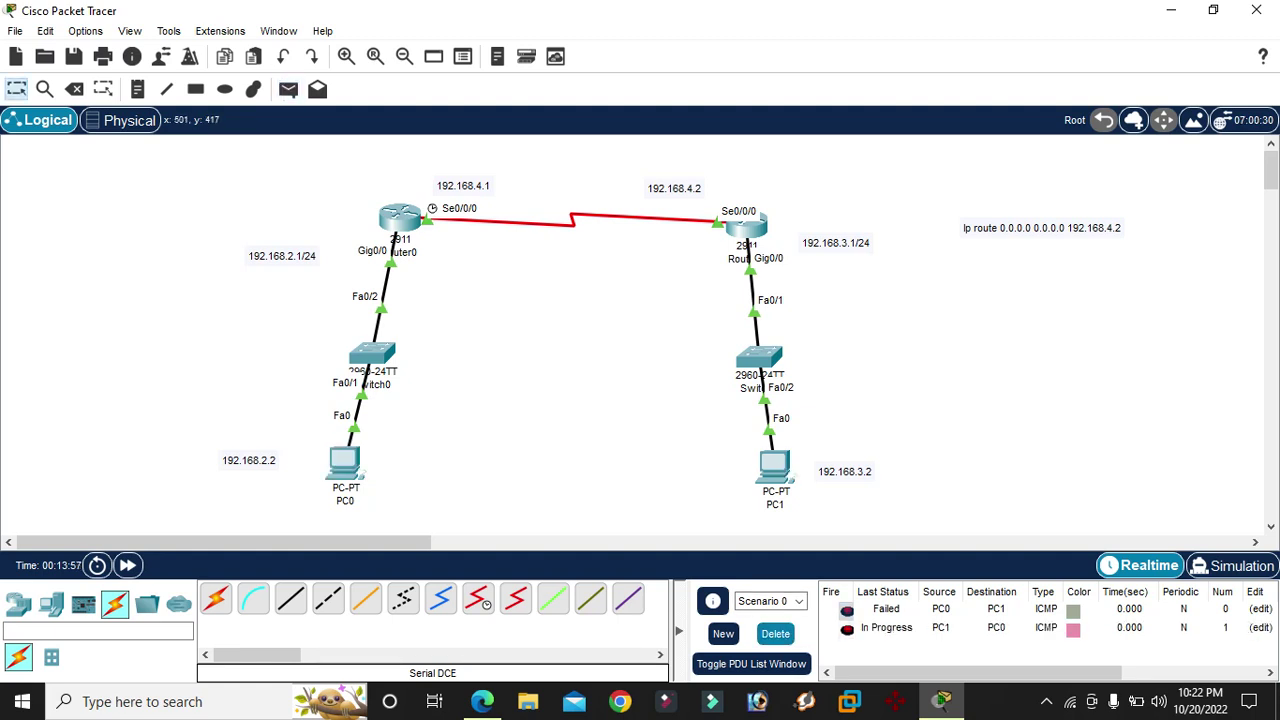
click(775, 633)
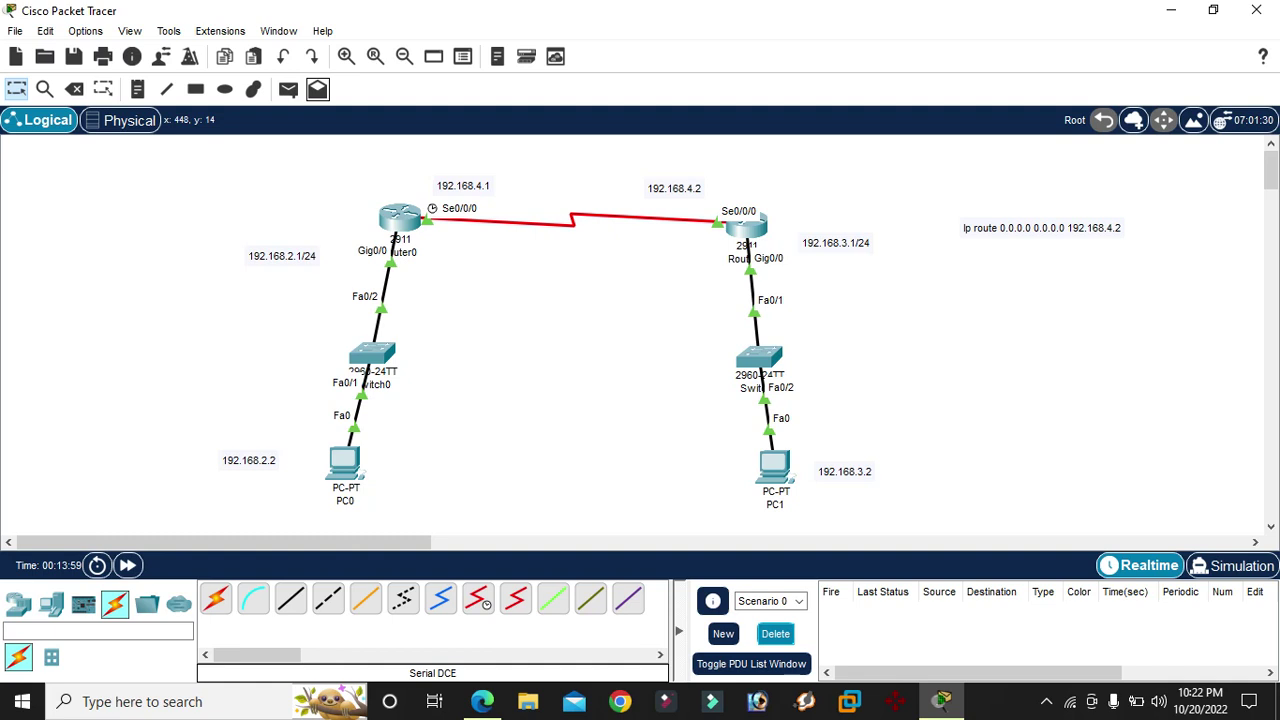
- Send a simple PDU from PC1 to PC0
click(288, 89)
click(775, 465)
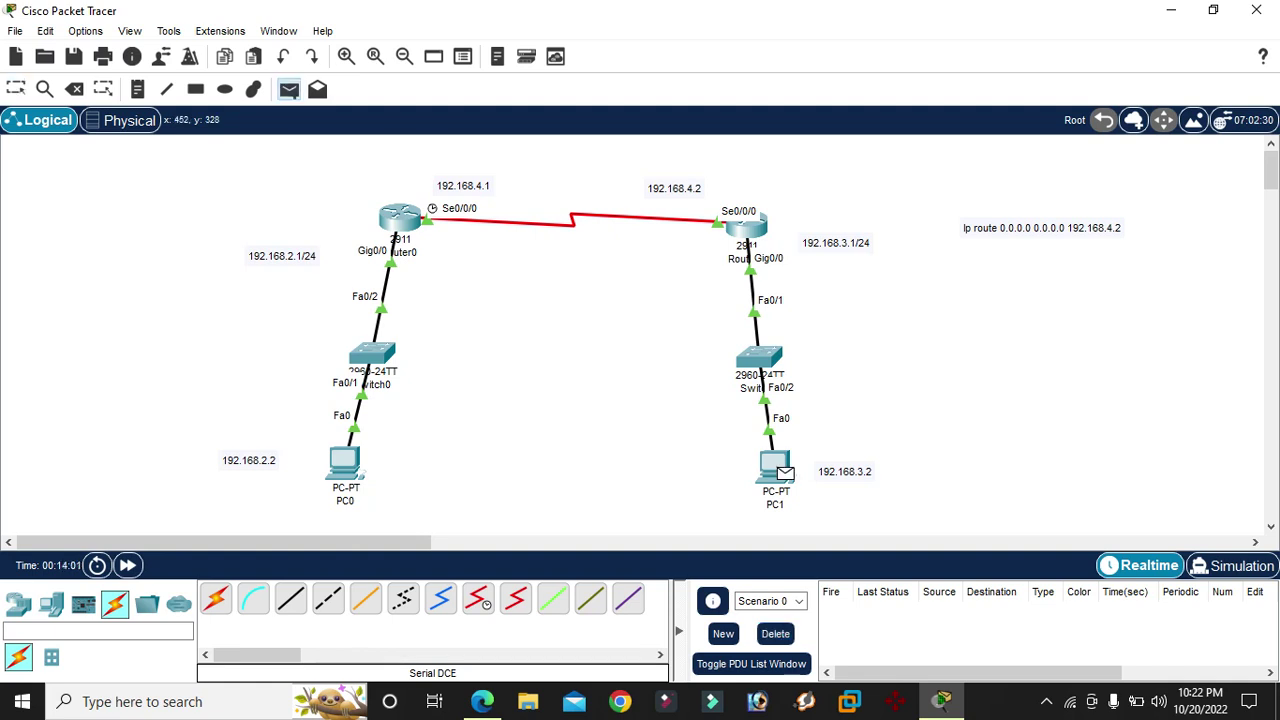
click(345, 462)
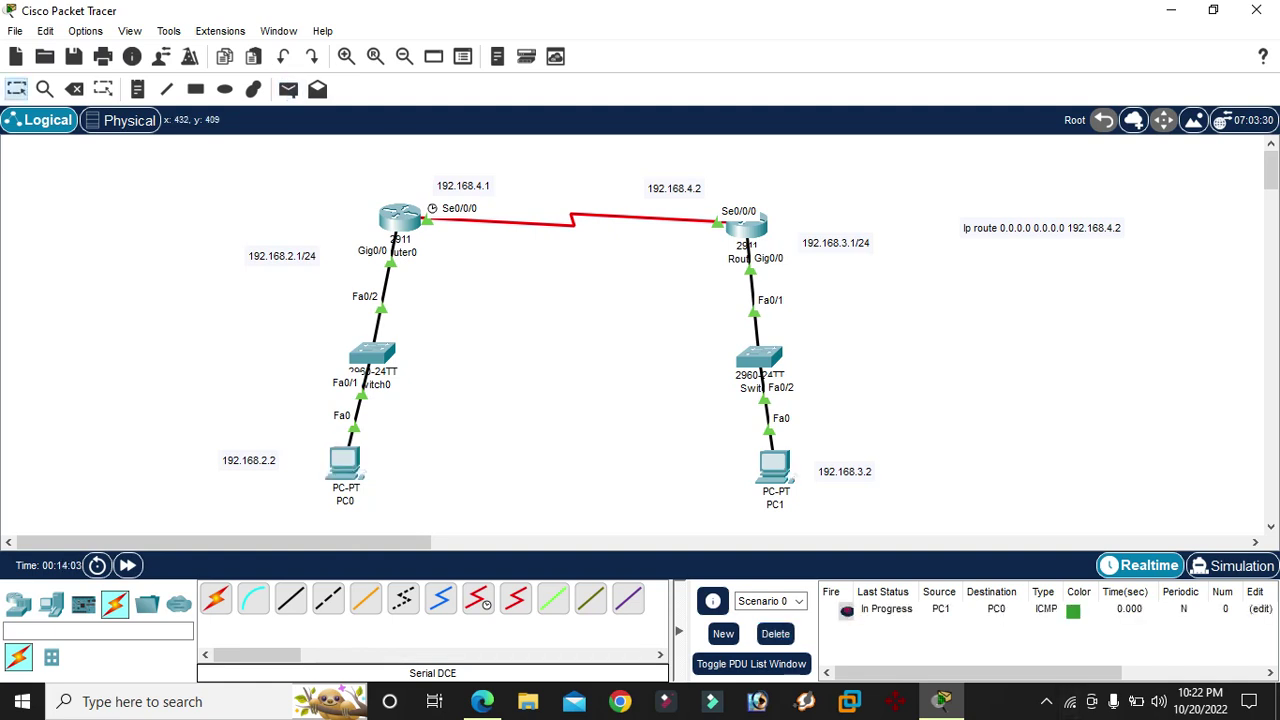
- Play the PC1-to-PC0 PDU in simulation mode, return to realtime and delete the PDU from the scenario
click(1233, 565)
click(1140, 565)
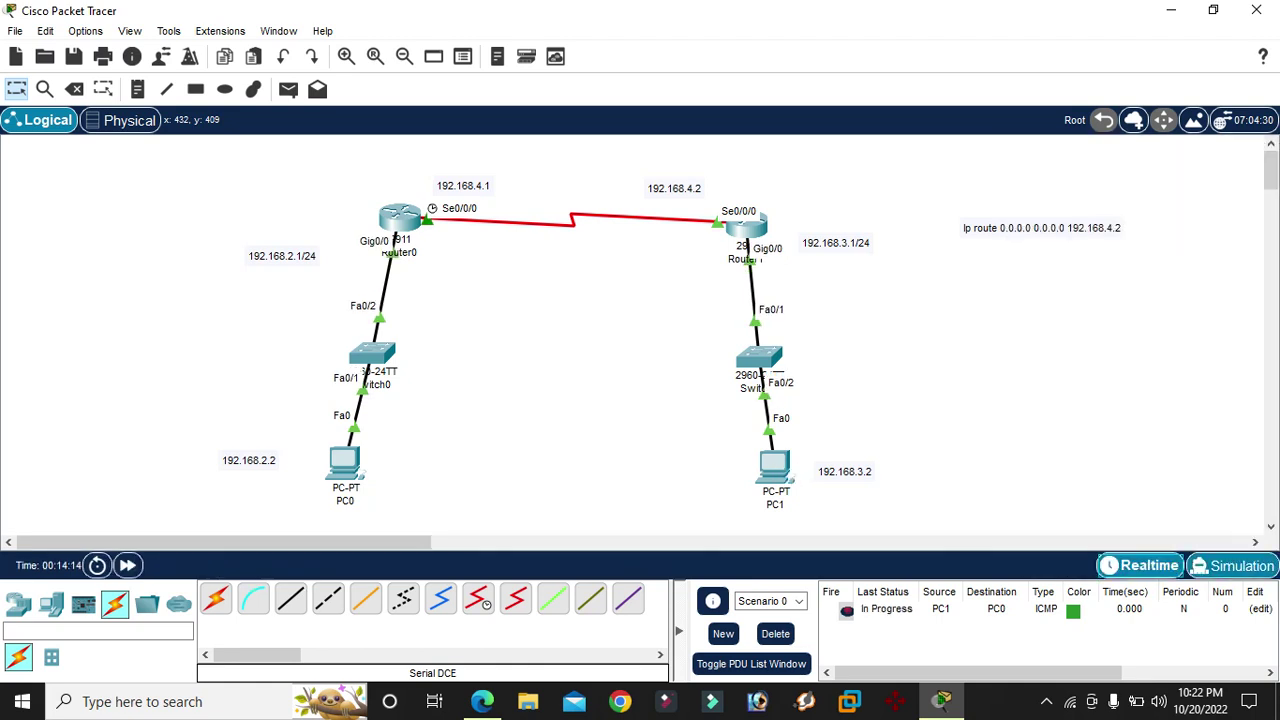
click(1233, 565)
click(1150, 352)
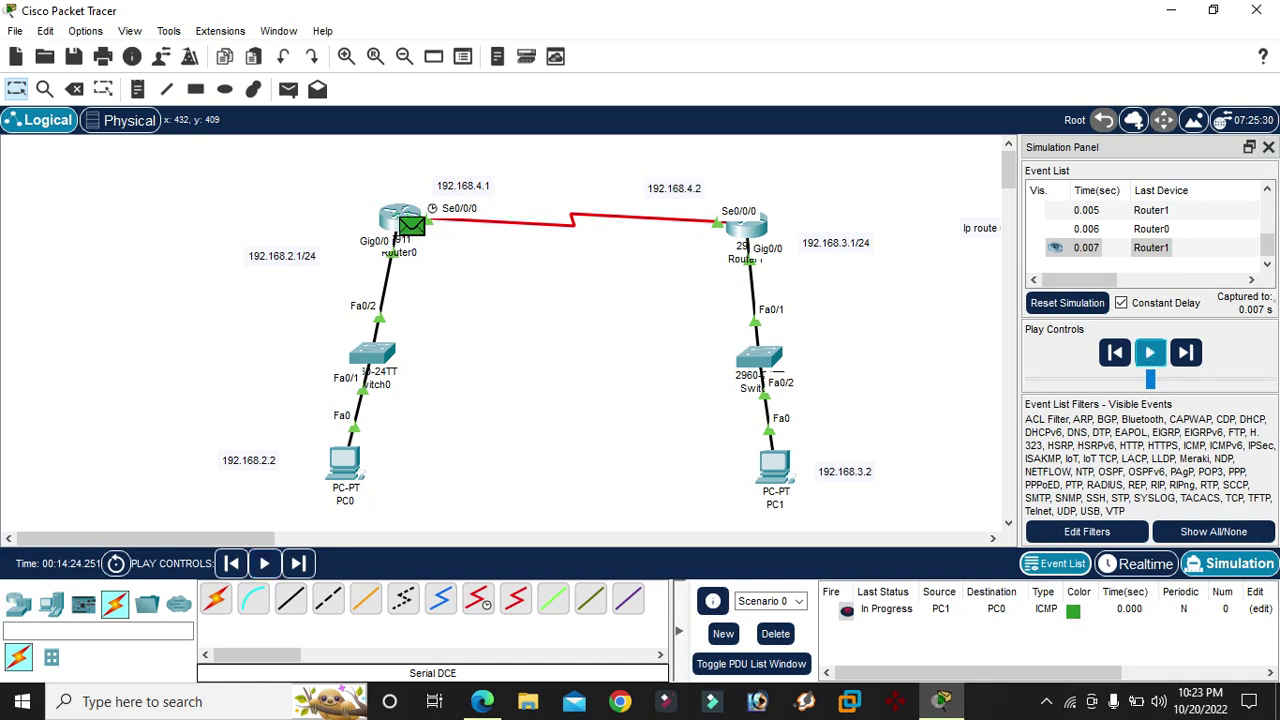
key(shift+r)
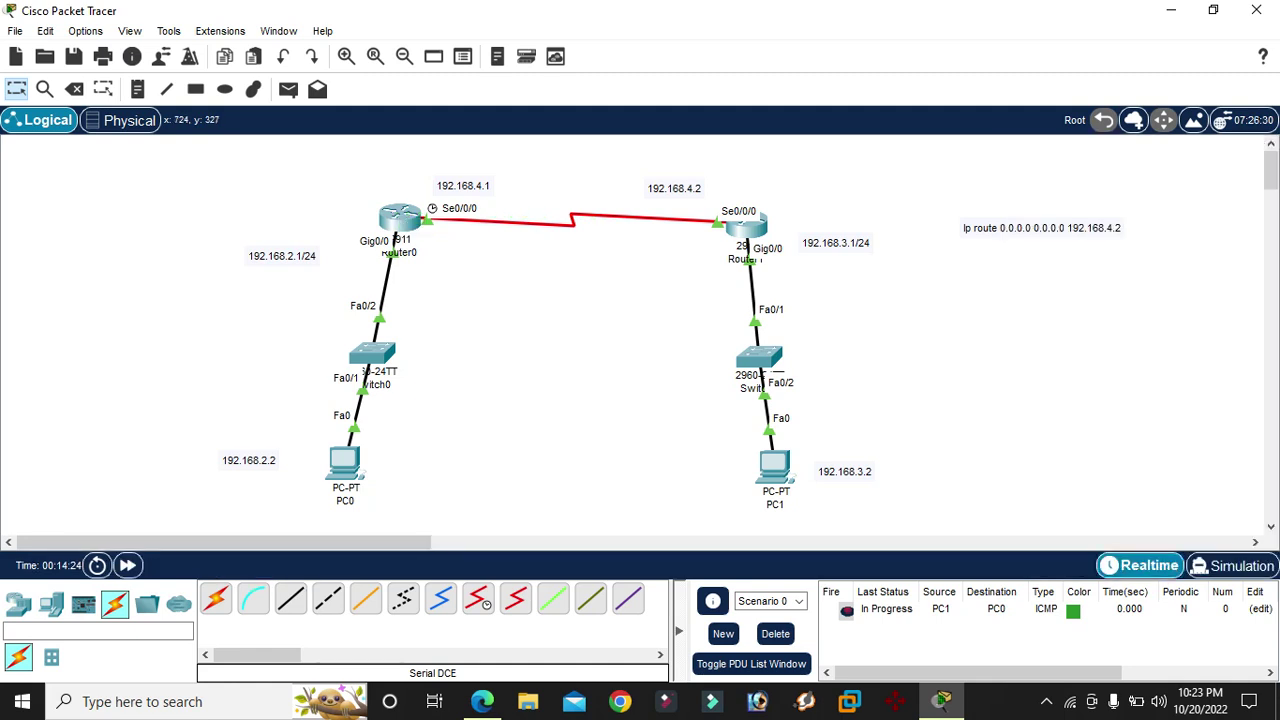
click(775, 633)
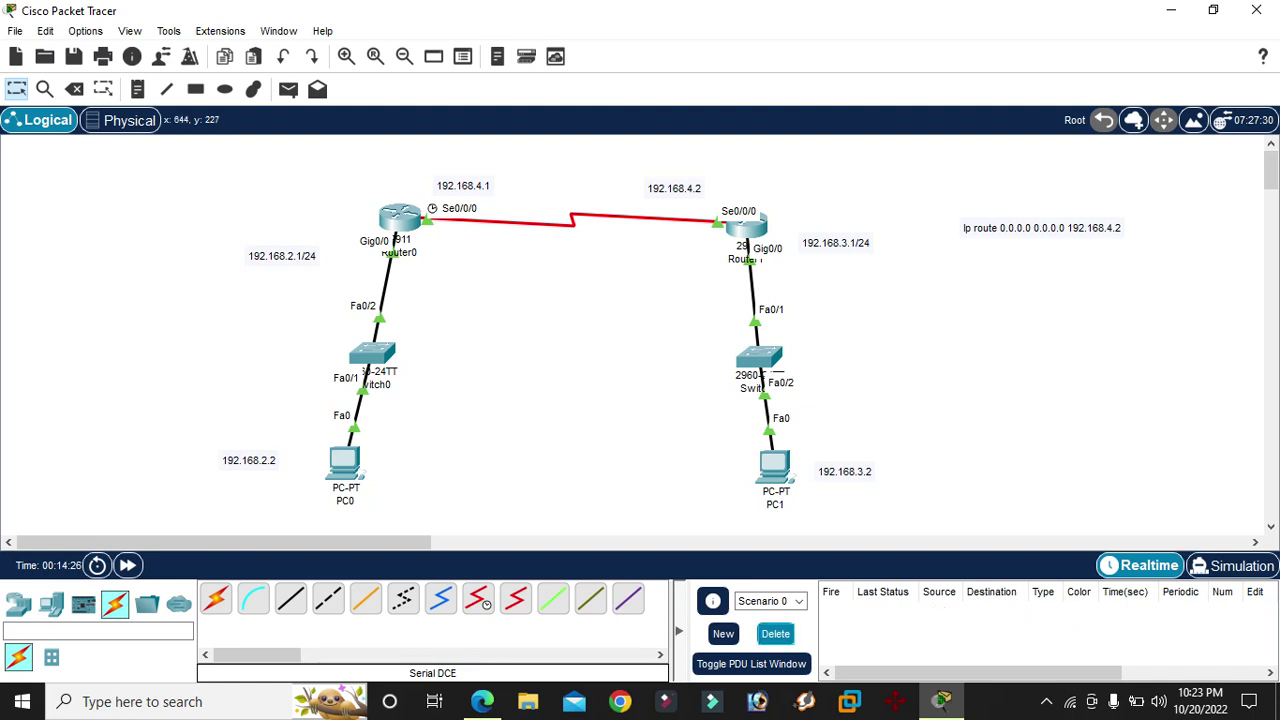
- Check PC0's IP address and default gateway in its IP configuration, and close the PC0 window
click(345, 462)
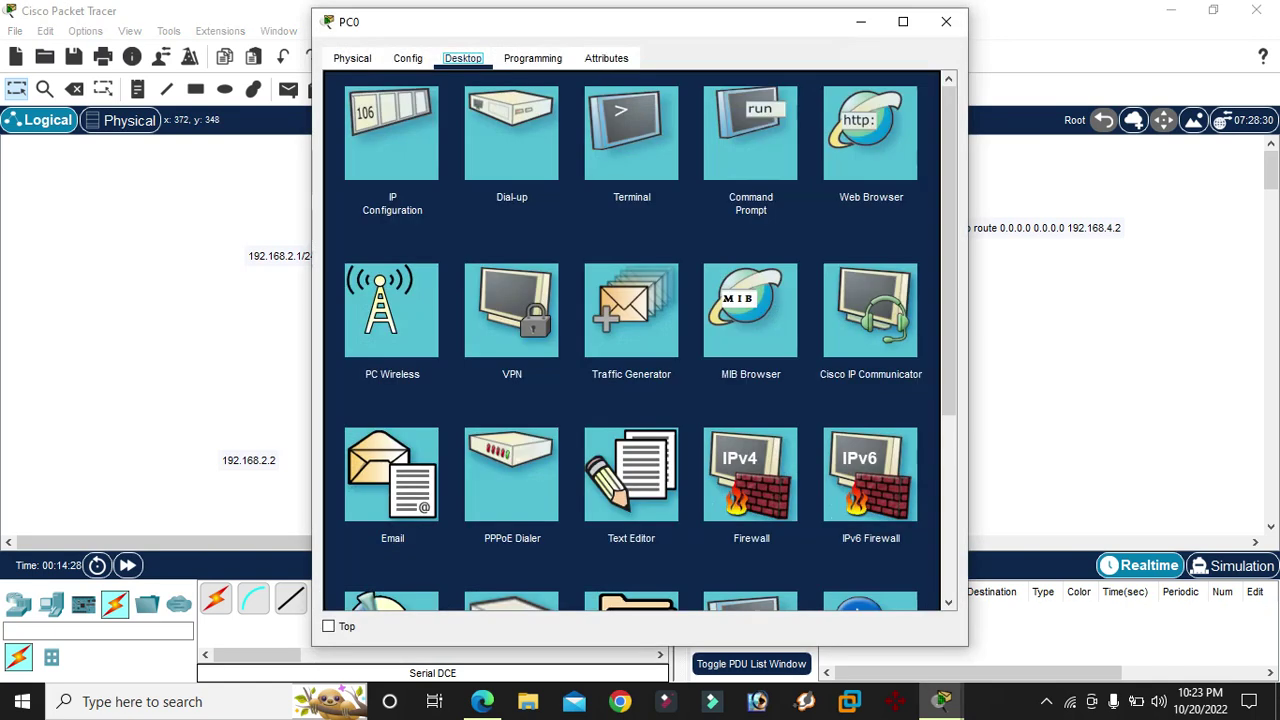
click(392, 475)
click(946, 21)
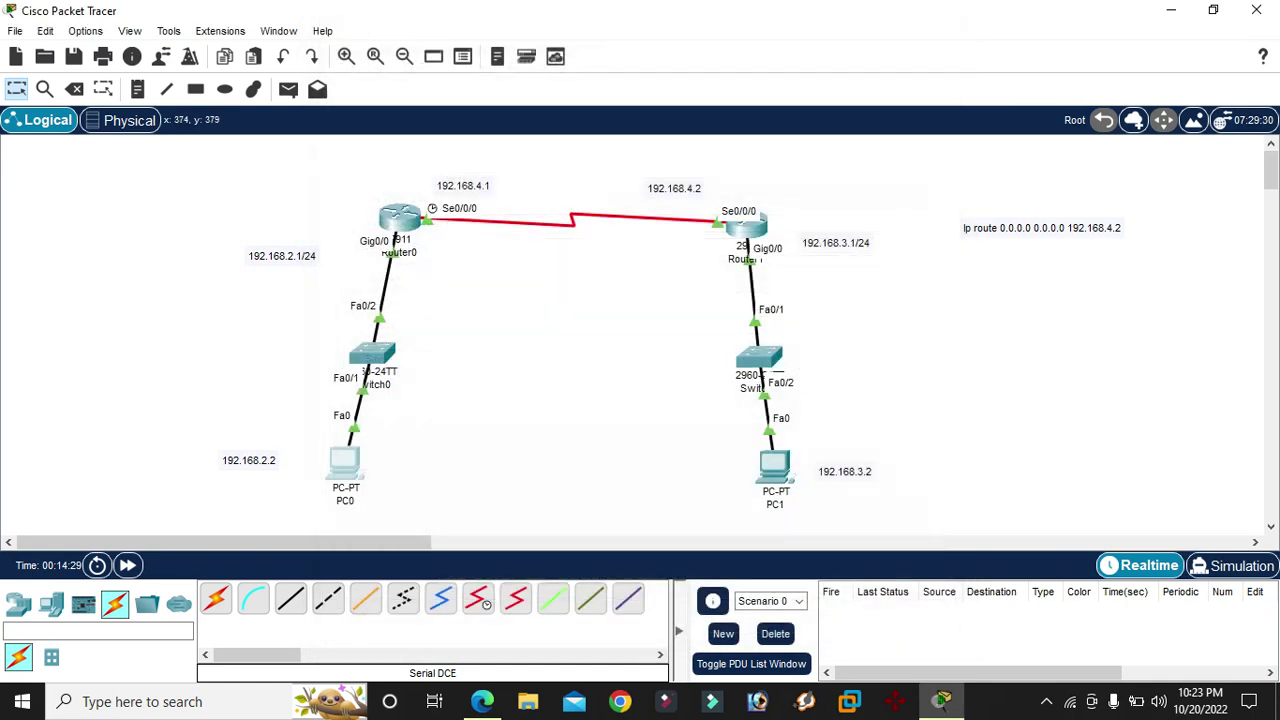
click(345, 462)
click(406, 140)
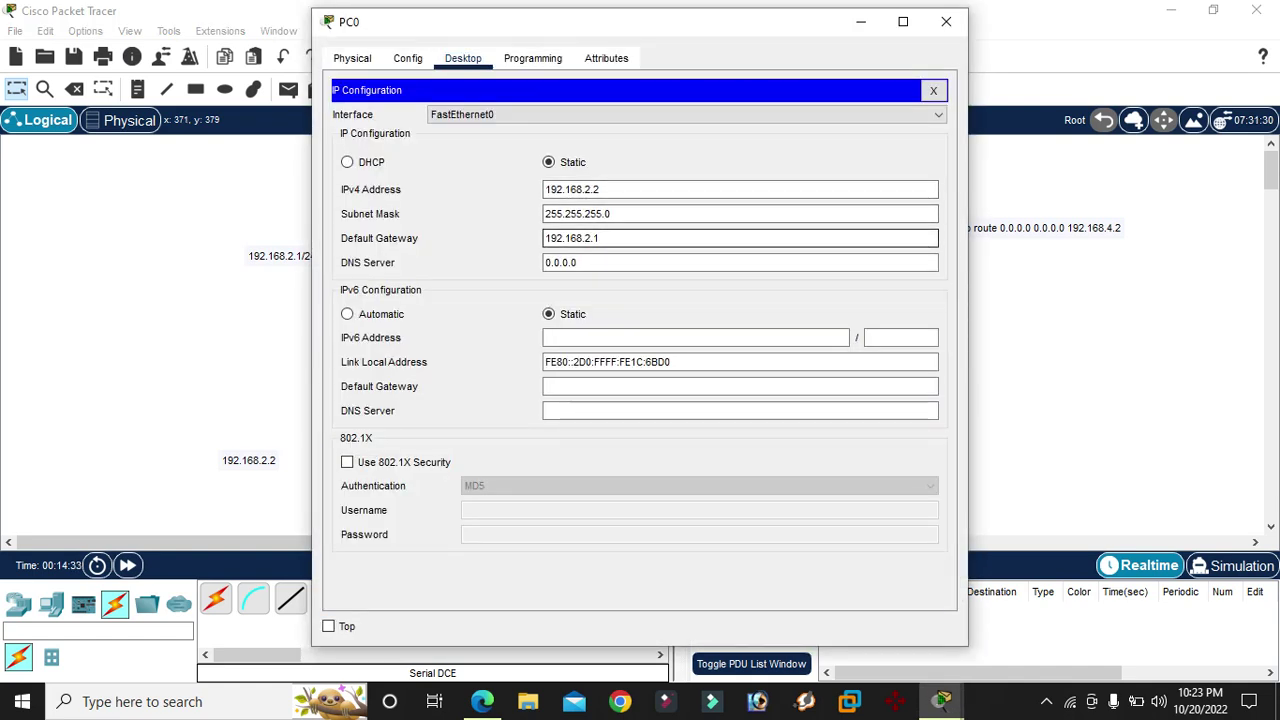
click(946, 21)
- Check PC1's IP address and default gateway in its IP configuration, and close the PC1 window
click(771, 466)
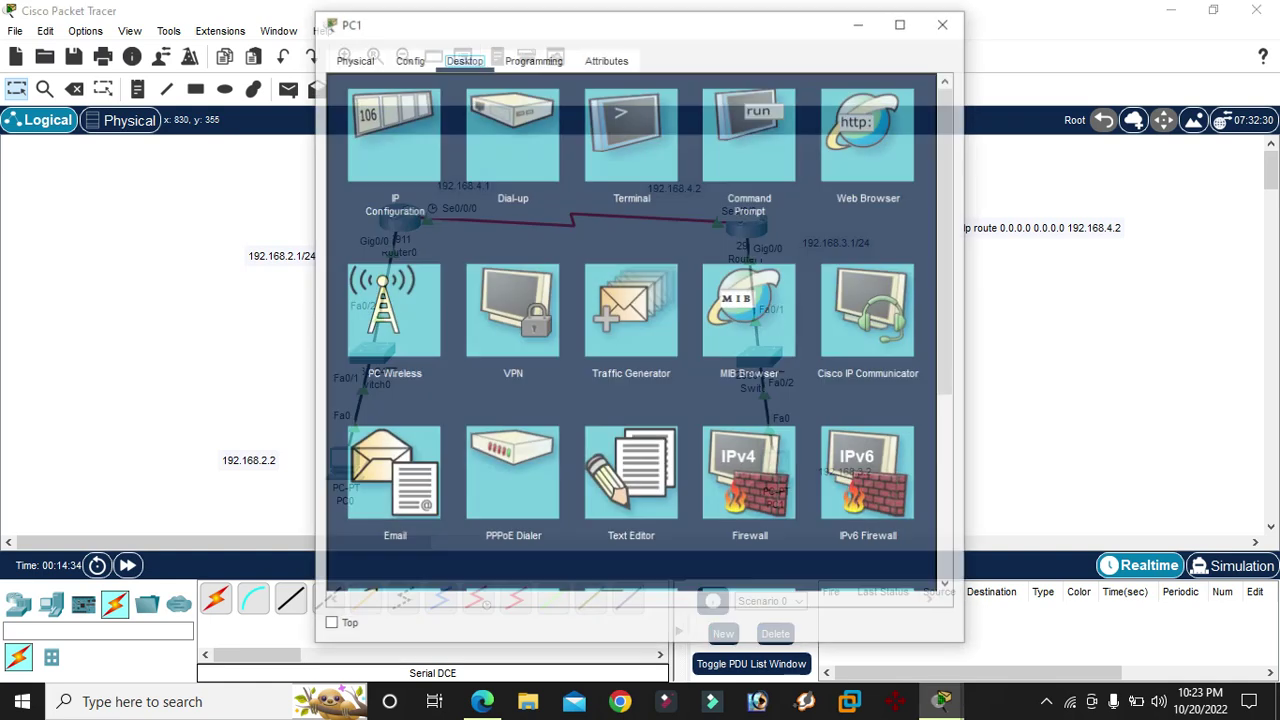
click(394, 140)
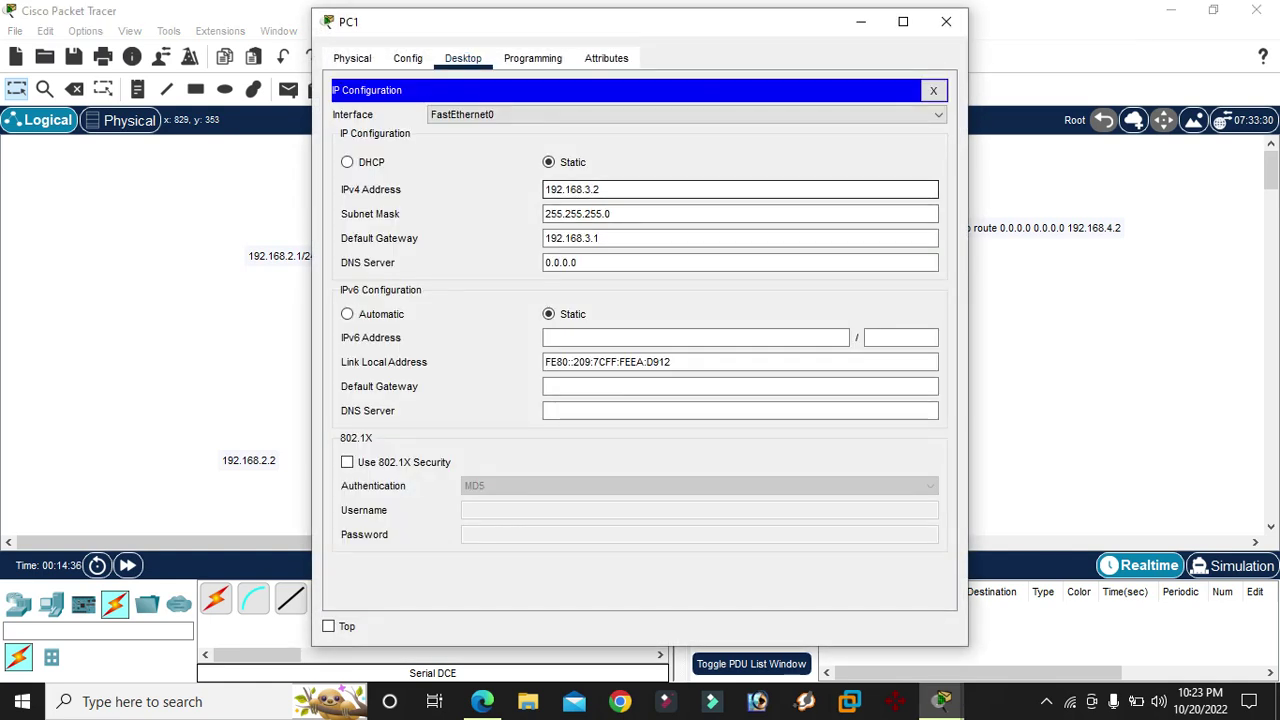
click(946, 21)
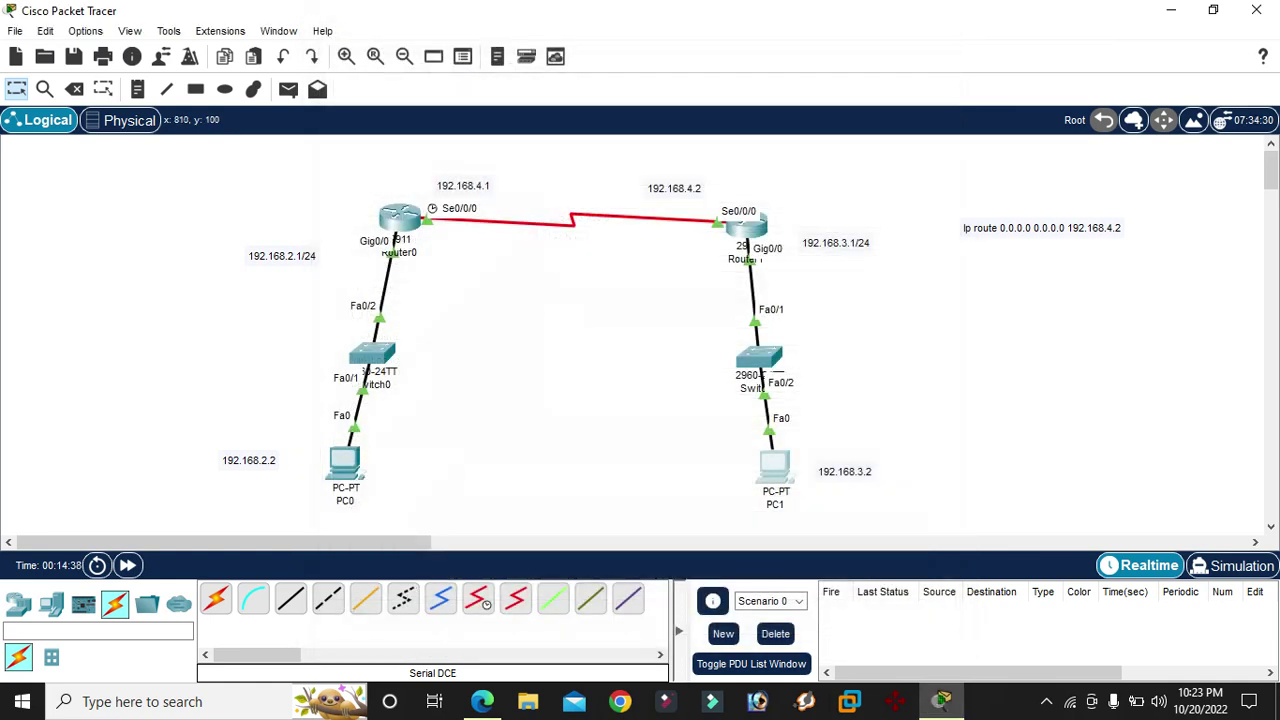
- Inspect Router0's port addresses, open its command line and return from global configuration to privileged EXEC mode
mouse_move(402, 222)
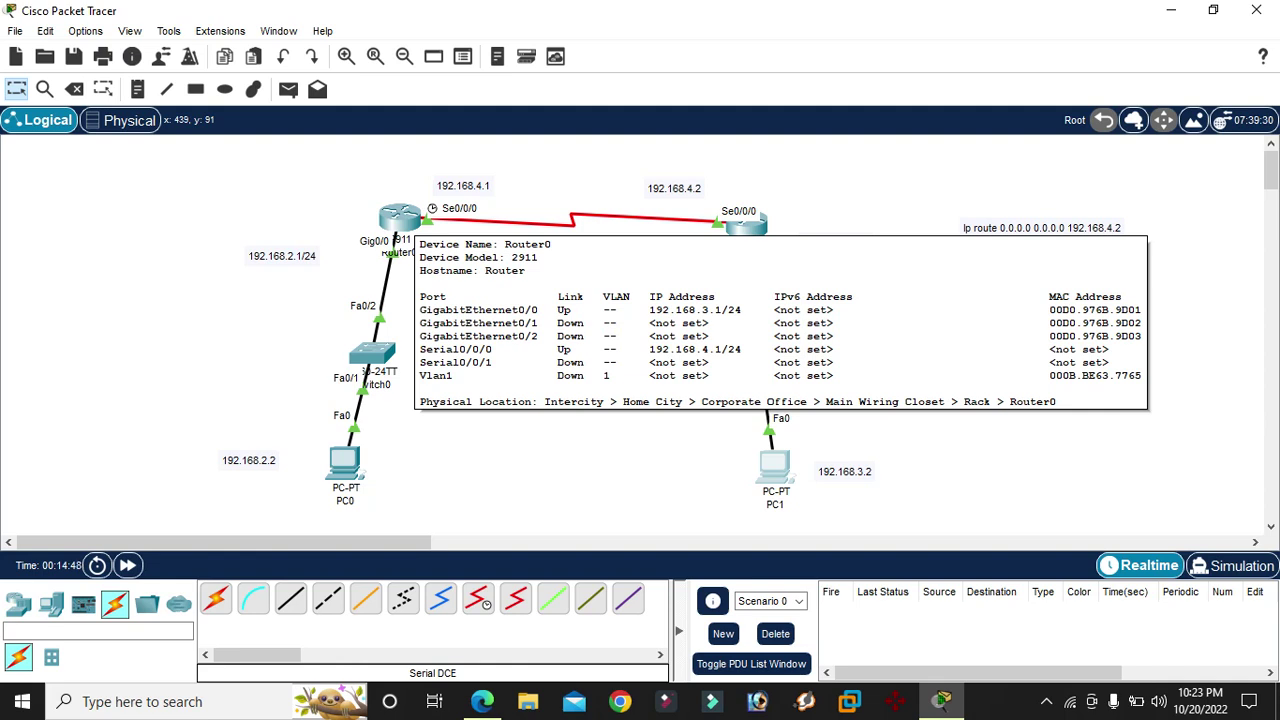
mouse_move(744, 246)
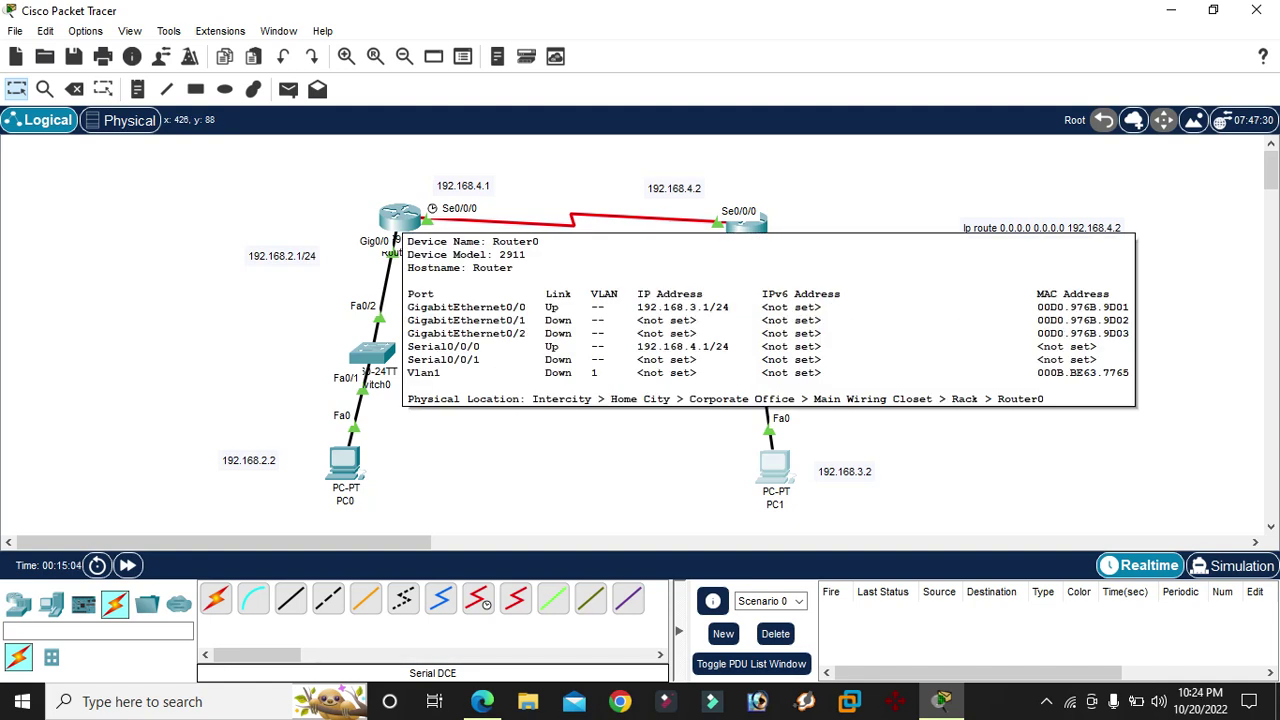
click(403, 226)
drag(600, 22, 718, 33)
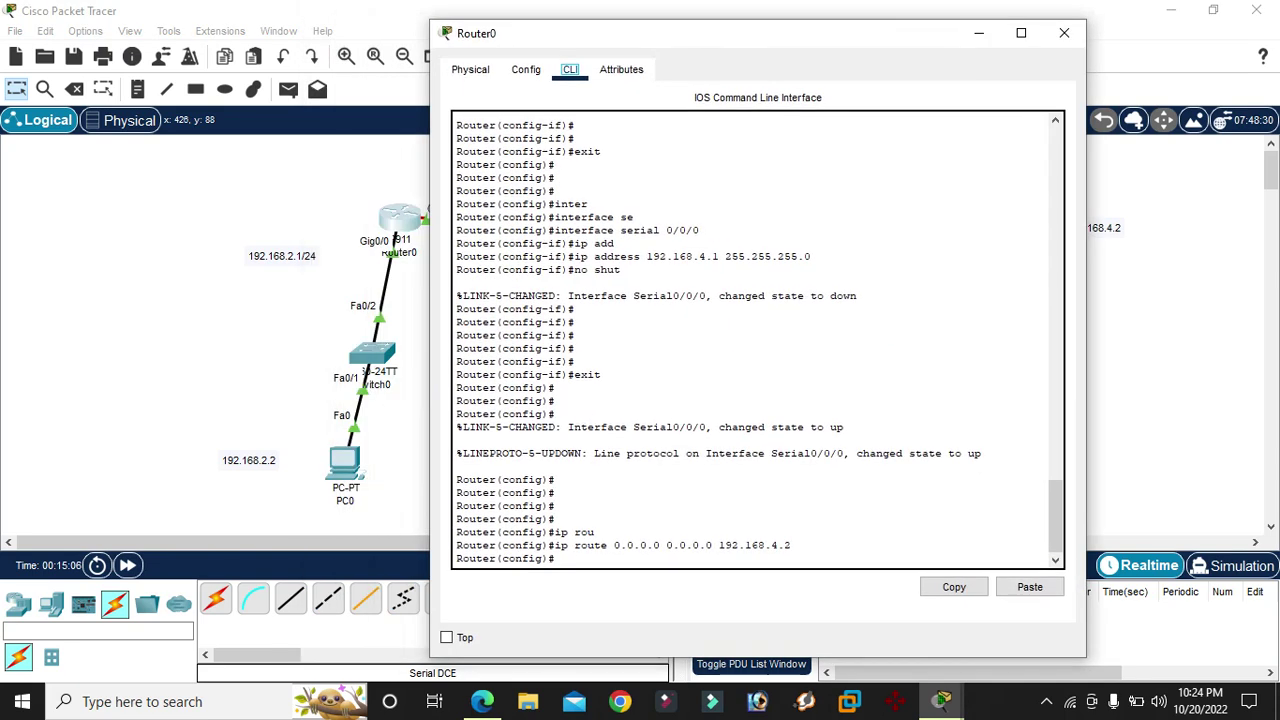
key(ctrl+z)
key(Return)
key(Return)
key(Return)
key(Return)
- Run show running-config on Router0
text(shgow)
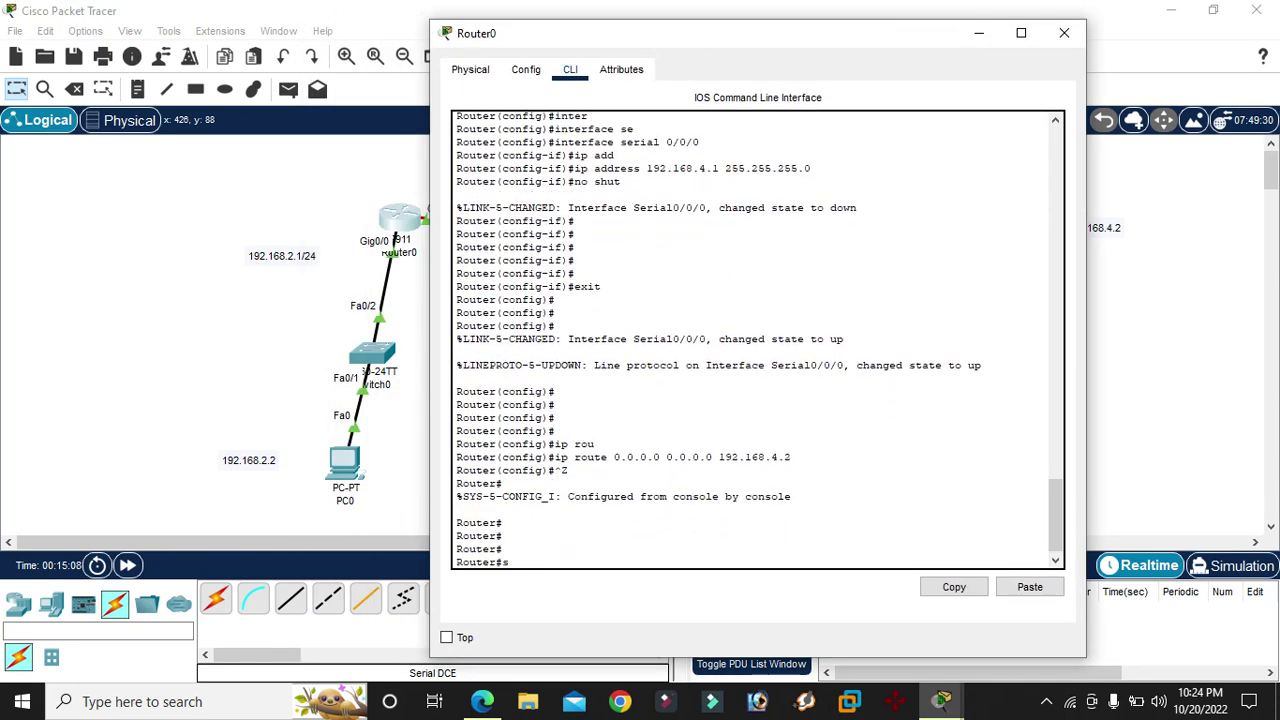
key(Tab)
key(BackSpace)
key(BackSpace)
key(BackSpace)
key(BackSpace)
text(sh)
key(Tab)
text(run)
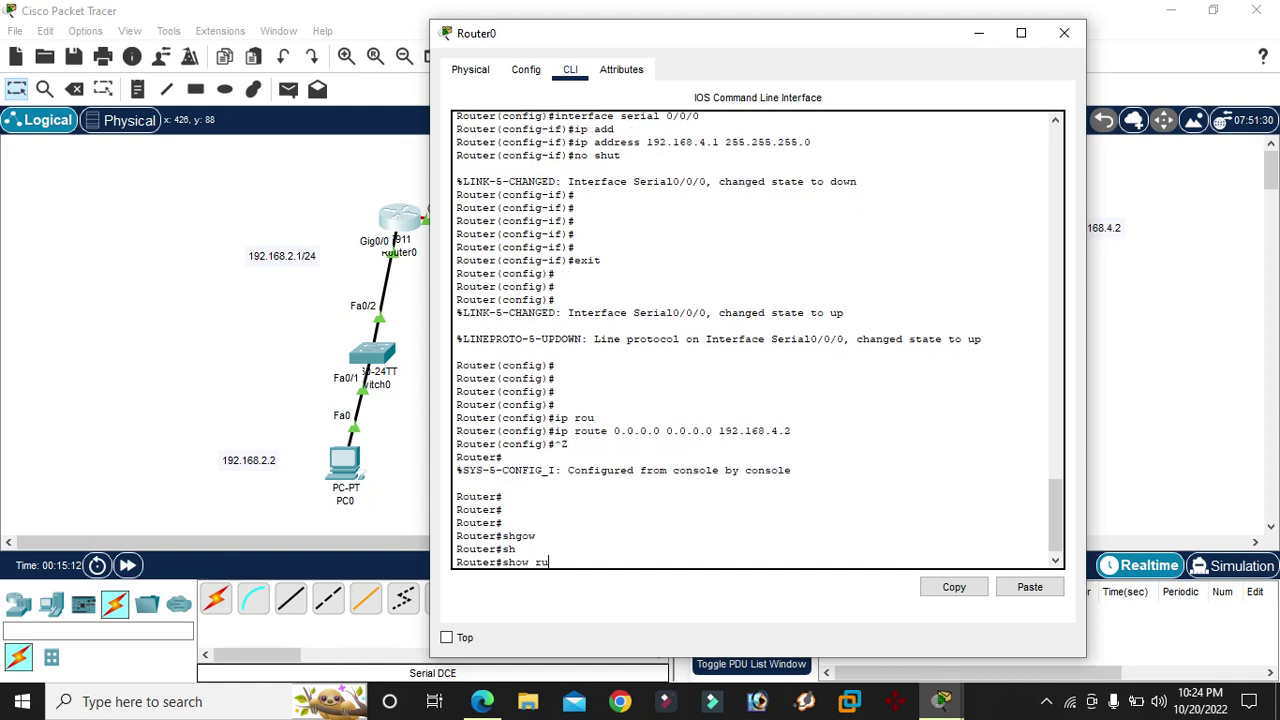
key(Tab)
key(Return)
- Page through Router0's running configuration to the interface entries and highlight GigabitEthernet0/0's IP address
key(Return)
key(Return)
key(Return)
key(Return)
key(Return)
key(Return)
key(Return)
key(Return)
key(Return)
key(Return)
key(Return)
key(Return)
key(Return)
key(Return)
key(Return)
key(Return)
key(Return)
key(Return)
key(Return)
key(Return)
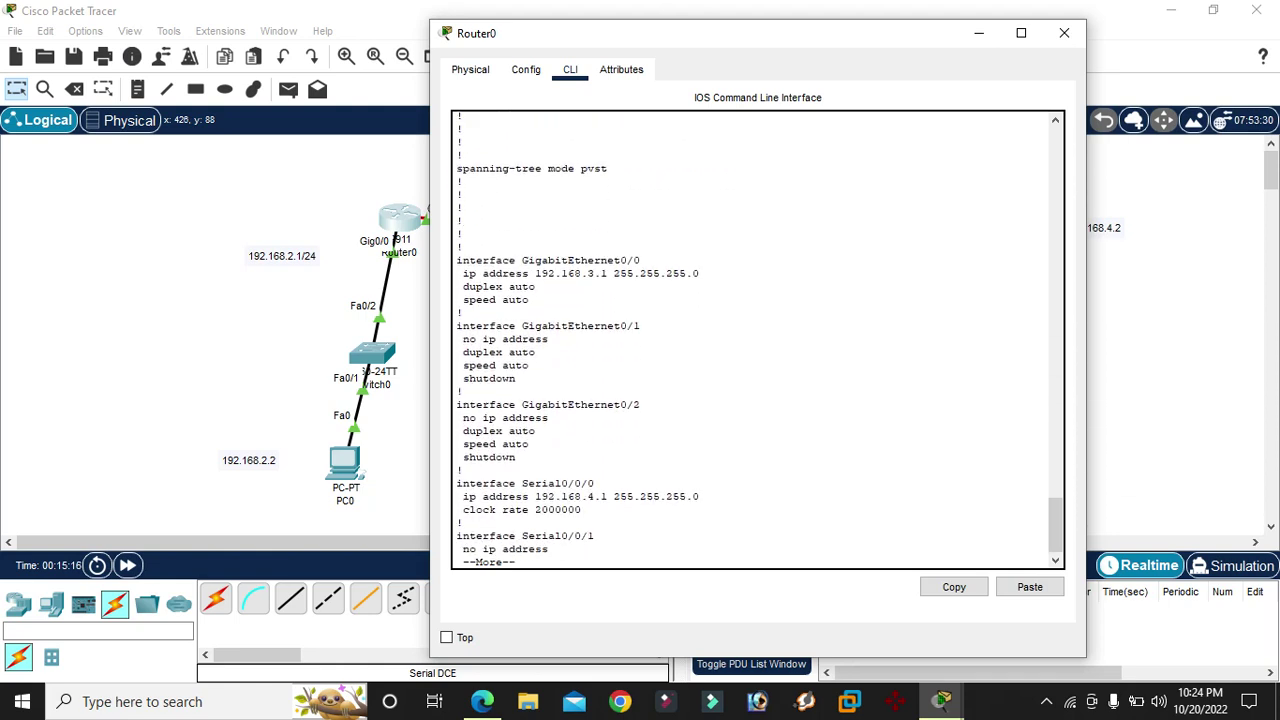
drag(587, 273, 536, 287)
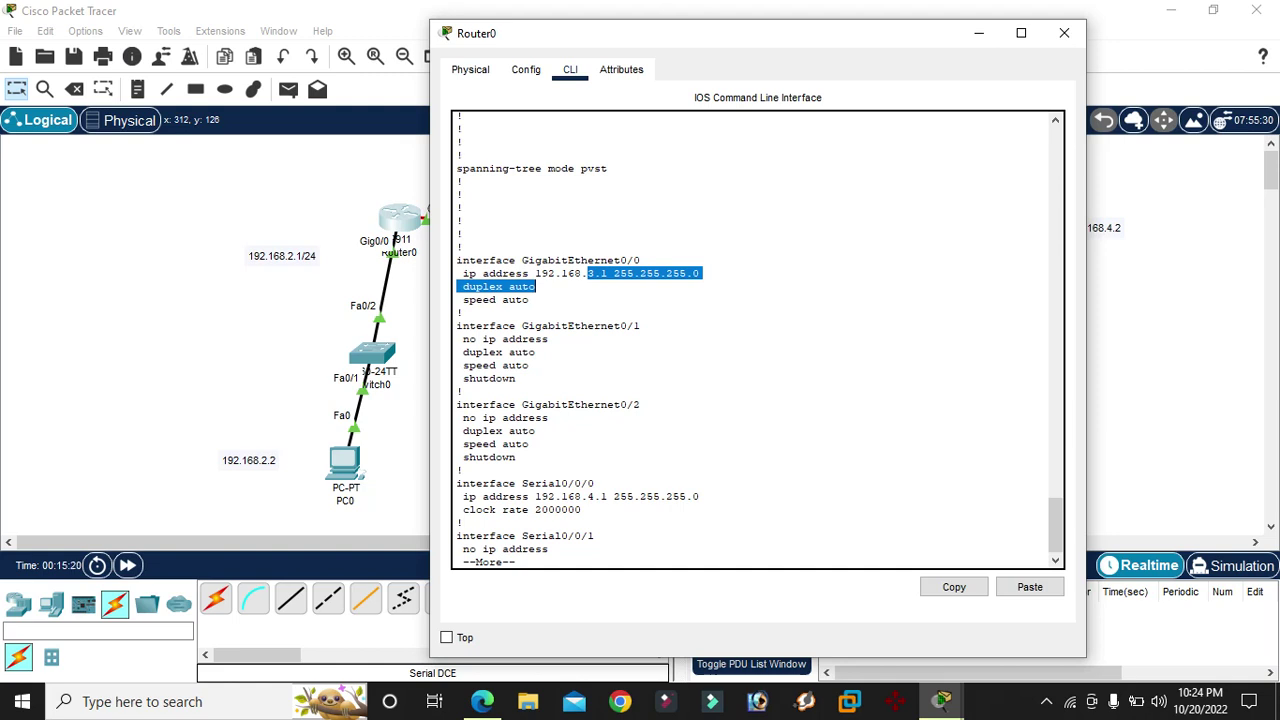
- Quit the running configuration listing and enter global configuration mode on Router0 with configure terminal
key(q)
key(Return)
key(Return)
key(Return)
key(Return)
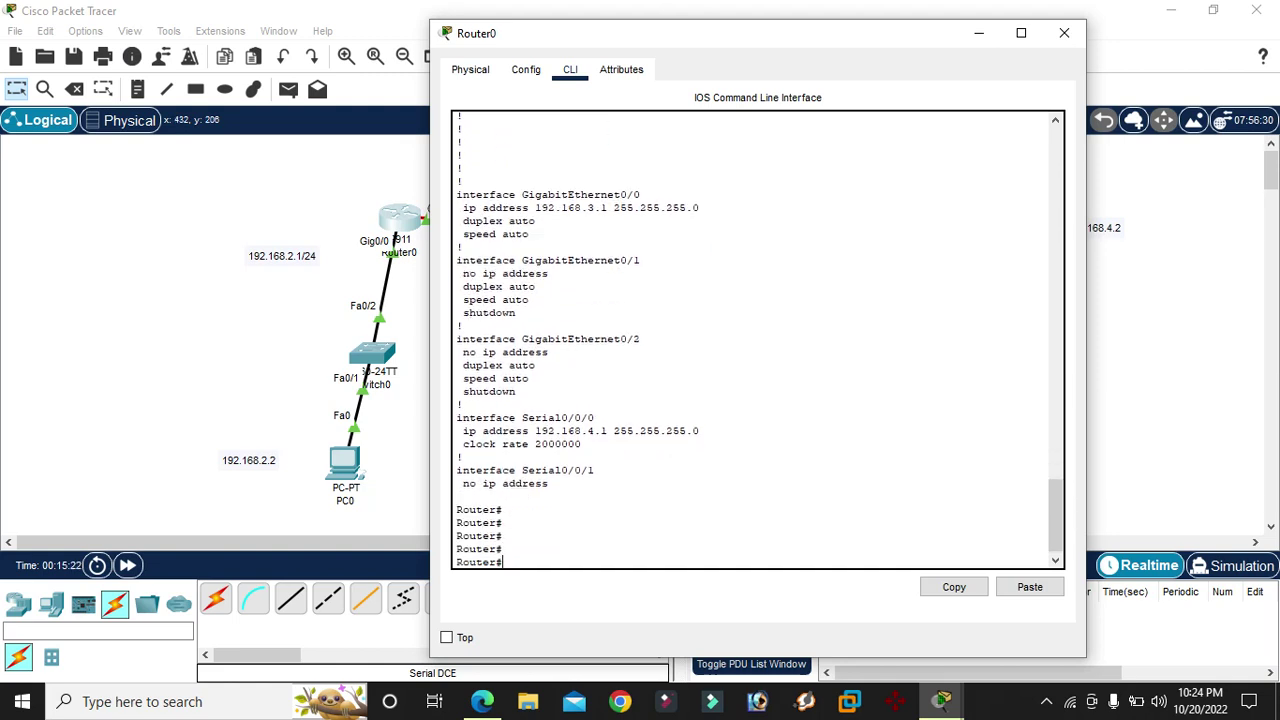
key(Return)
text(conf)
key(Tab)
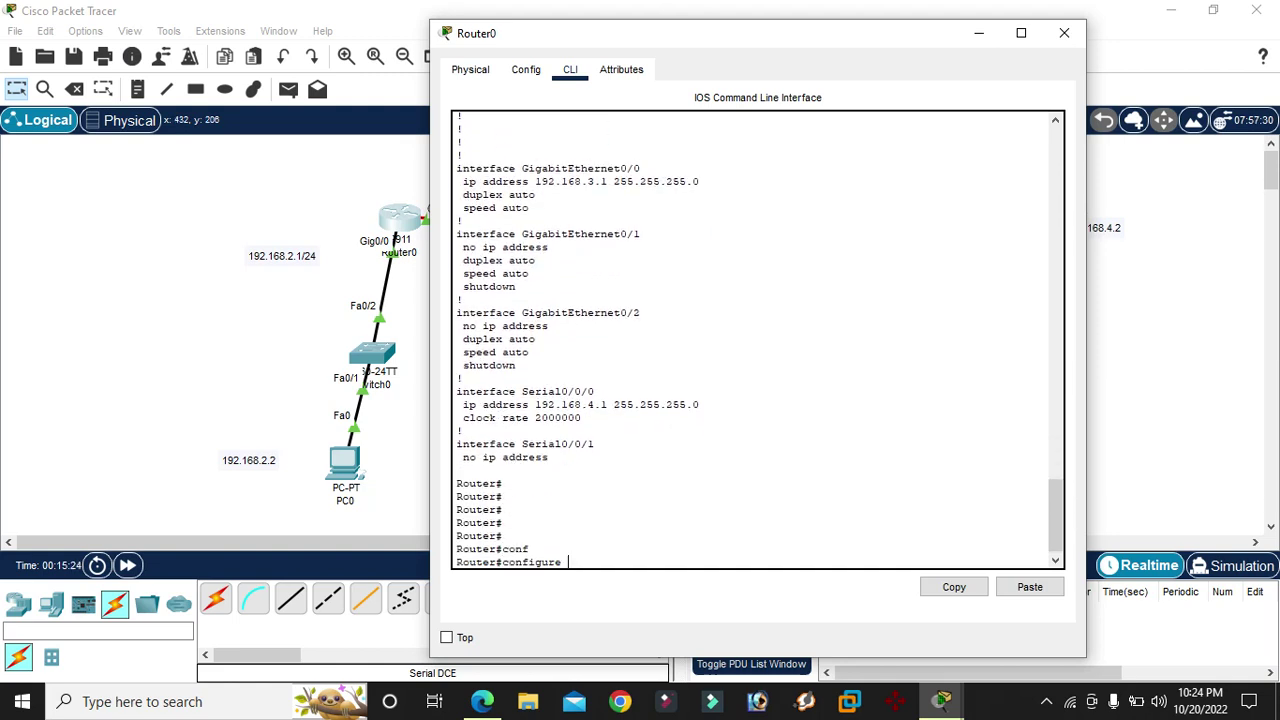
text(ter)
key(Tab)
key(Return)
- Assign 192.168.2.1 255.255.255.0 to Router0's interface gigabitEthernet 0/0 and enable it with no shut
text(inte)
key(Tab)
text(g)
key(Tab)
text(0/0)
key(Return)
text(ip add)
key(Tab)
text(192.168.2.)
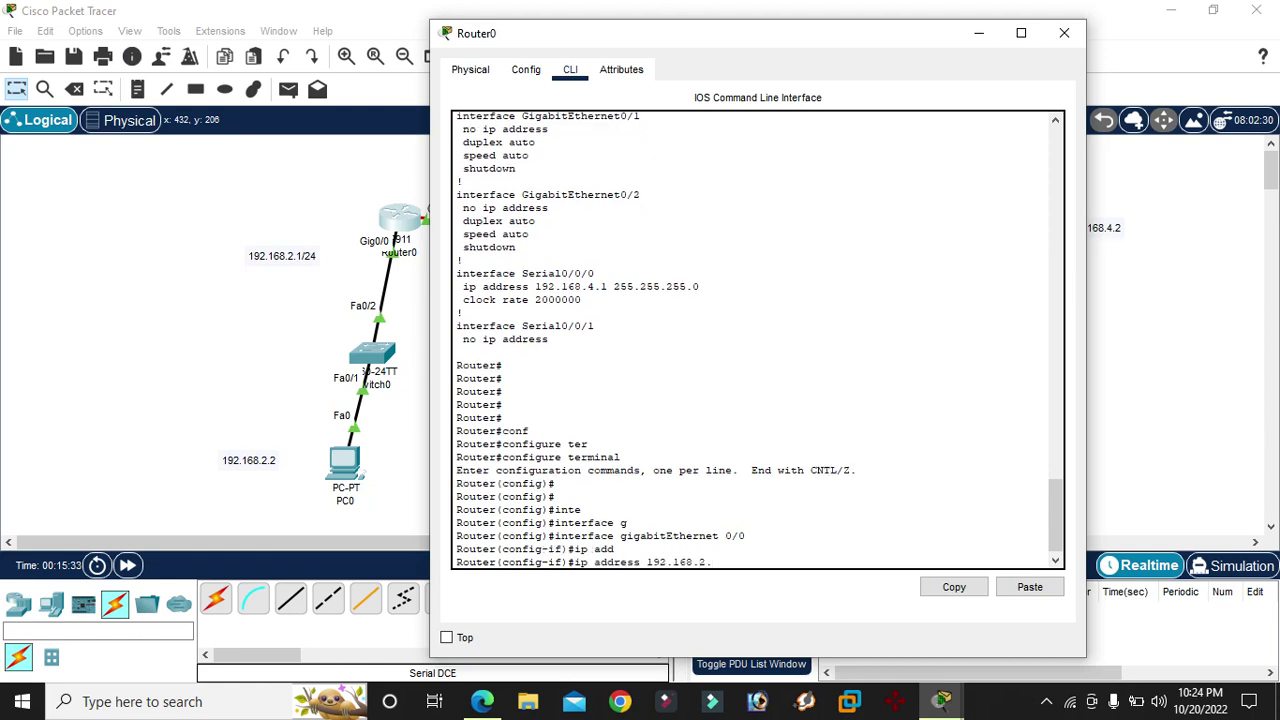
text(1 255.255.255.0)
key(Return)
text(no shut)
key(Return)
key(Return)
key(Return)
- Leave configuration mode on Router0 and run show running-config
text(exit)
key(Return)
key(ctrl+z)
key(Return)
key(Return)
text(sho)
key(Tab)
text(ru)
key(Tab)
key(Return)
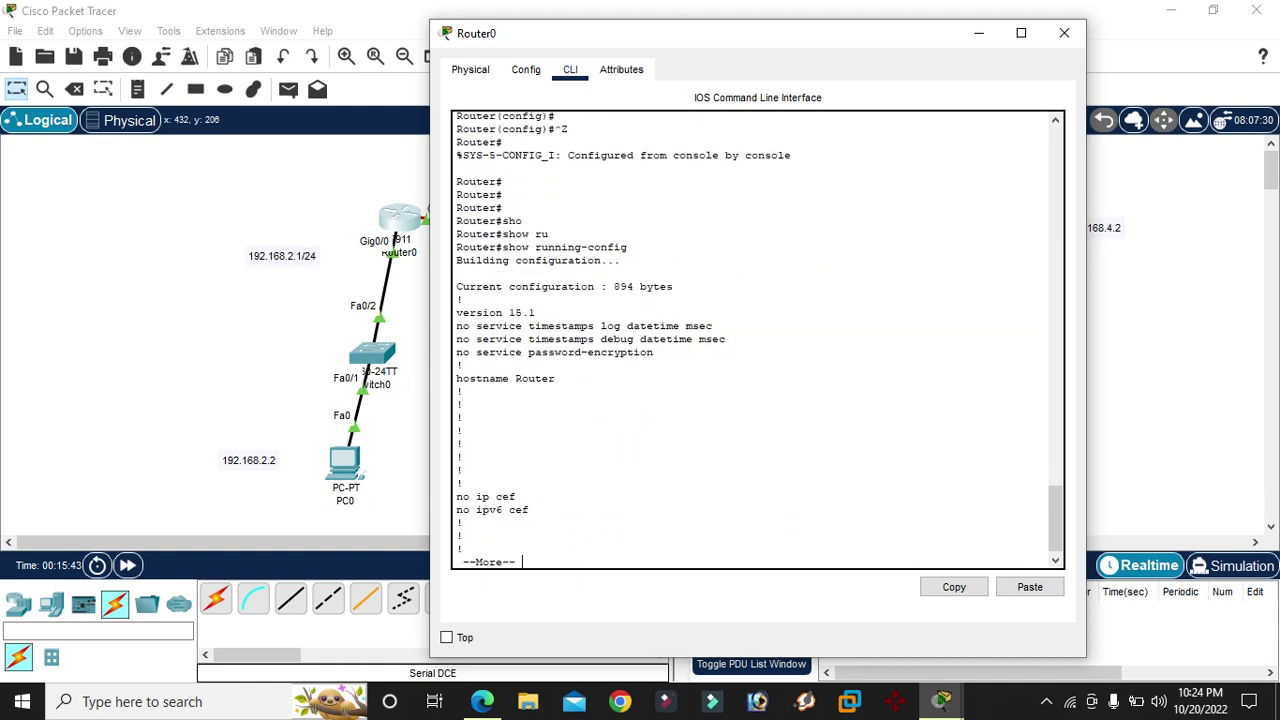
- Page the configuration listing to the GigabitEthernet interface entries to verify the new address, and close the Router0 window
key(Return)
key(Return)
key(Return)
key(Return)
key(Return)
key(Return)
key(Return)
key(Return)
key(Return)
key(Return)
key(Return)
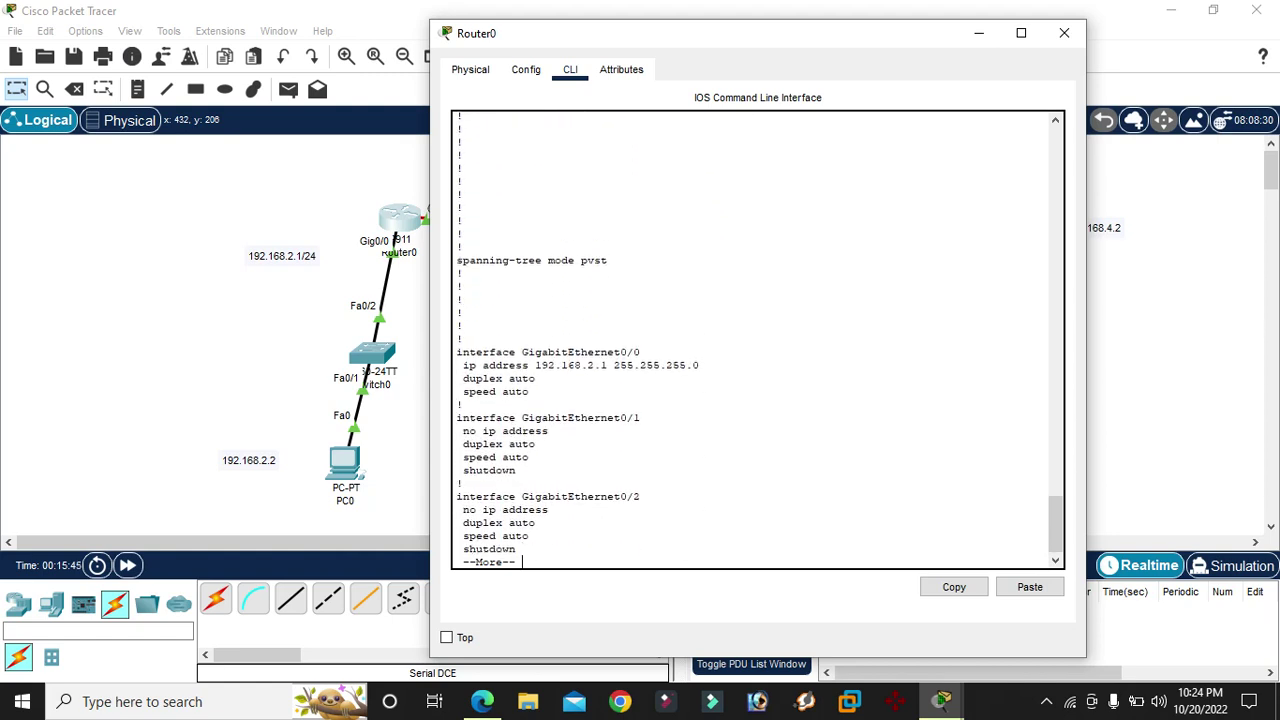
click(1064, 33)
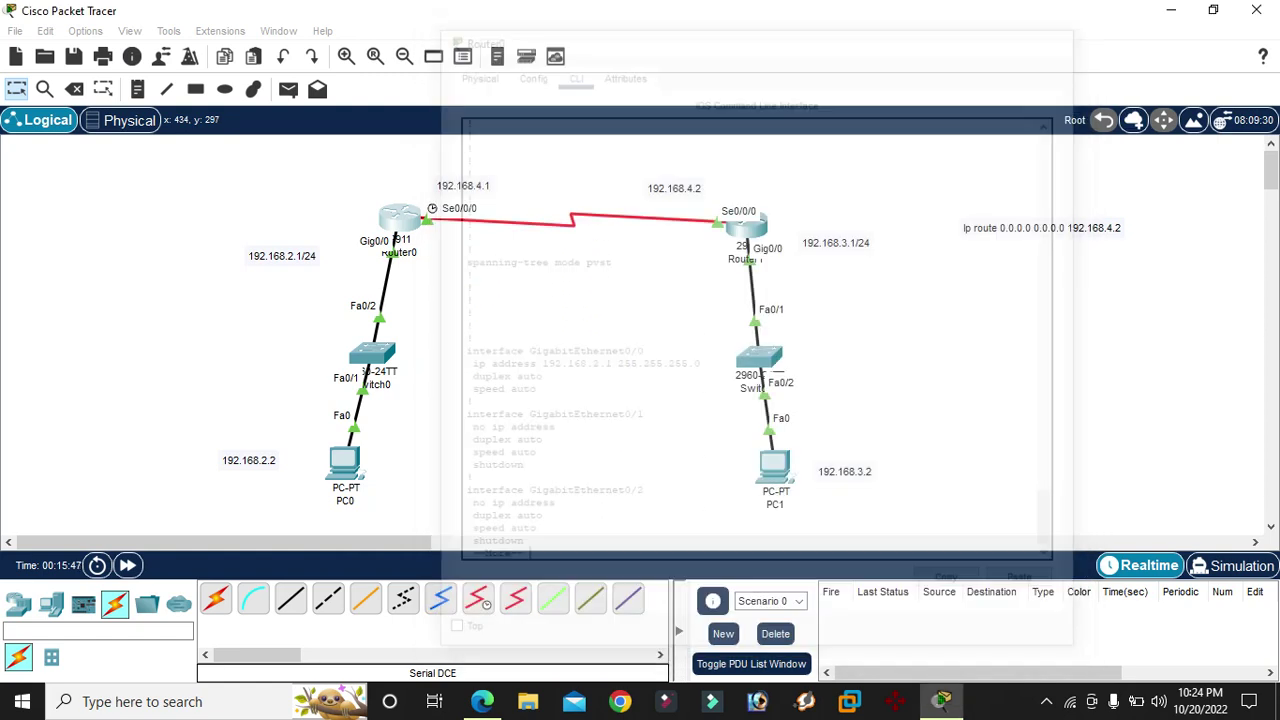
- Send a simple PDU from PC0 to PC1 to retest connectivity across the routers
click(288, 89)
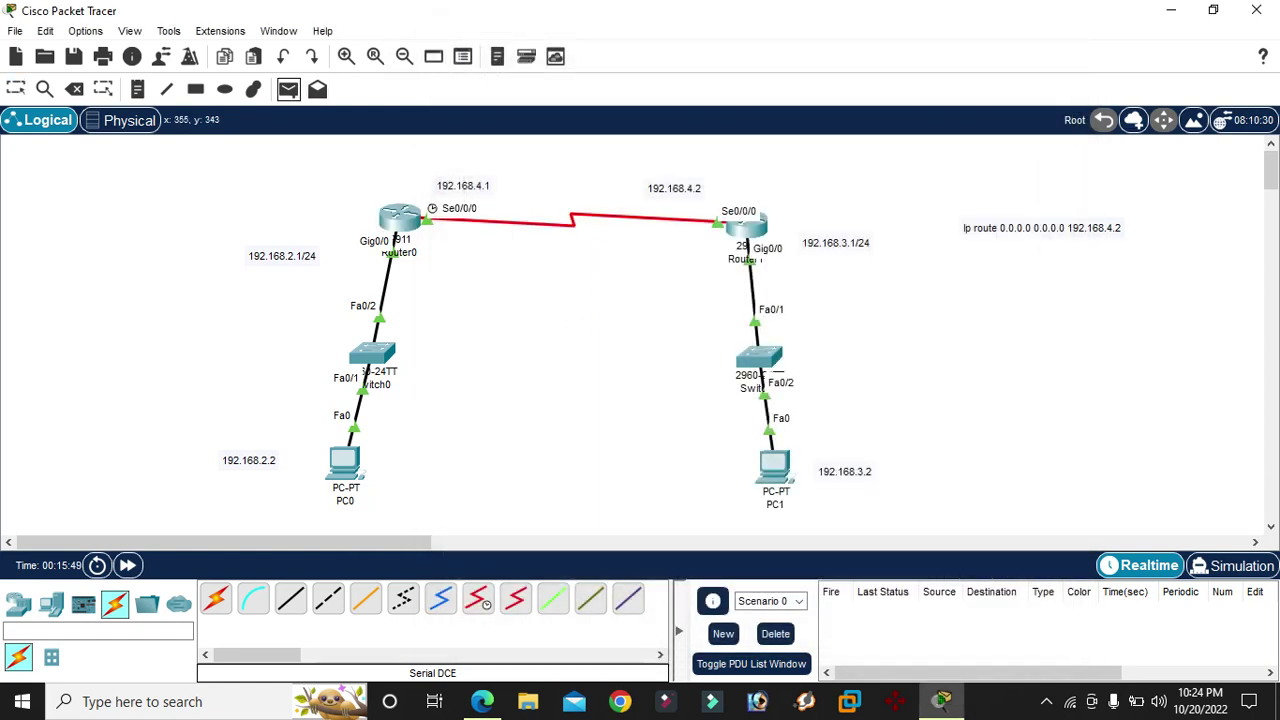
click(355, 468)
click(775, 465)
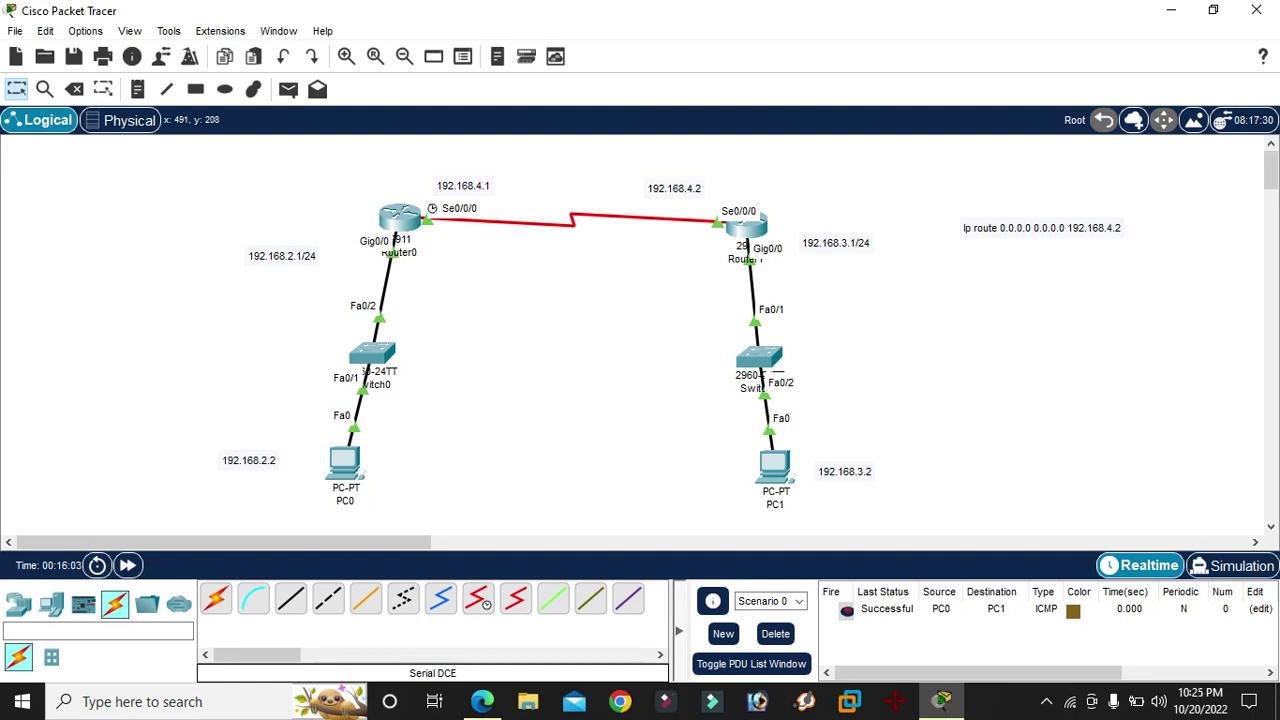
- Reopen Router0's command line and quit the unfinished configuration listing to get back to the privileged prompt
click(400, 218)
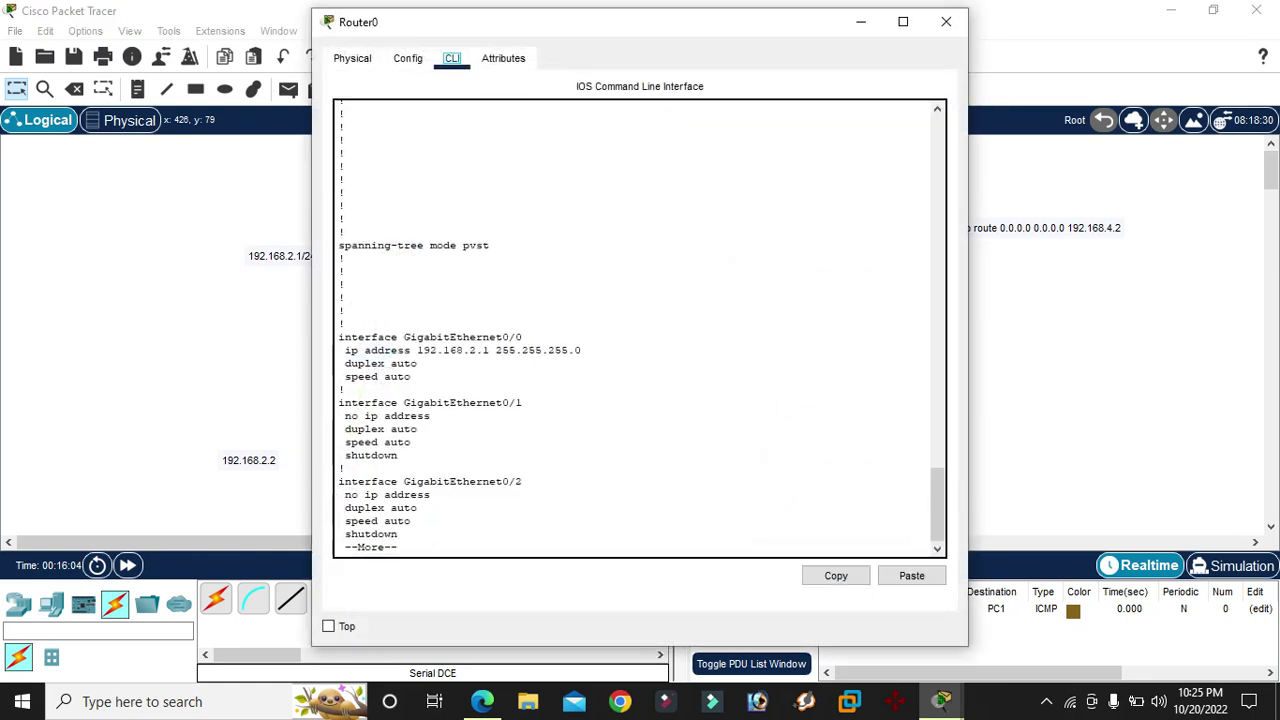
key(Return)
key(Return)
key(Return)
key(Return)
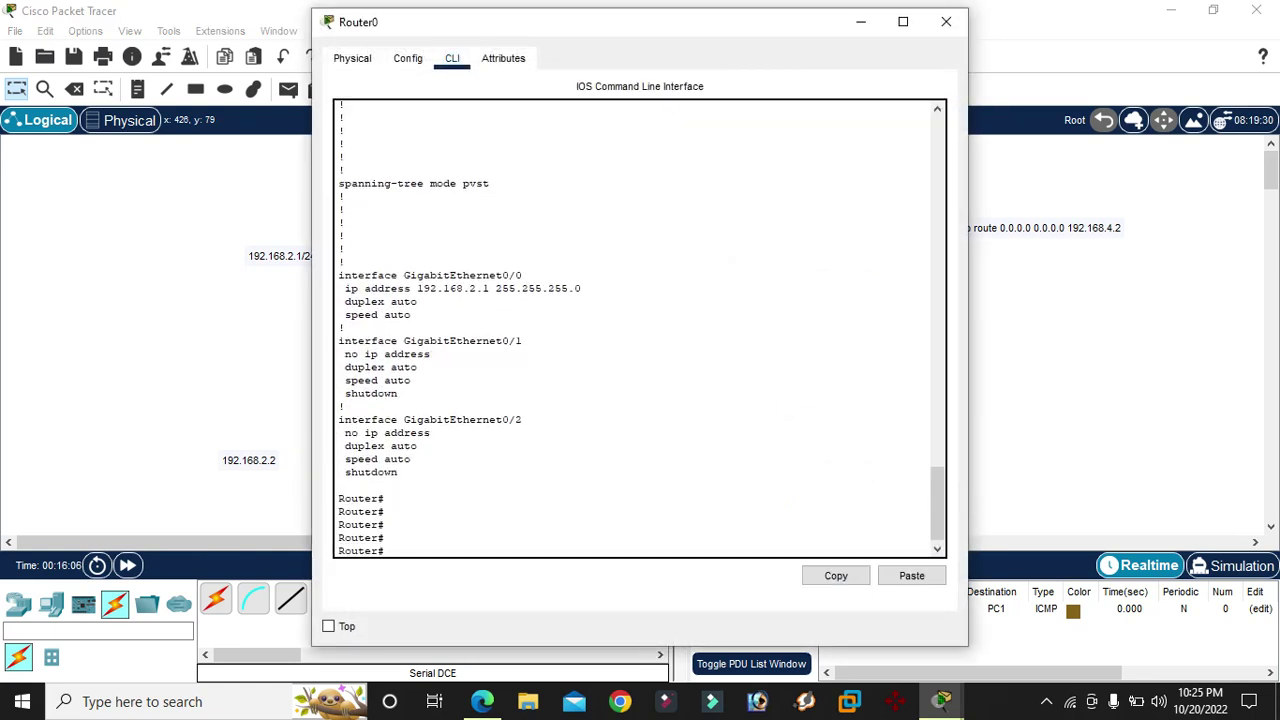
- Display Router0's routing table with show ip route
text(sho)
key(Tab)
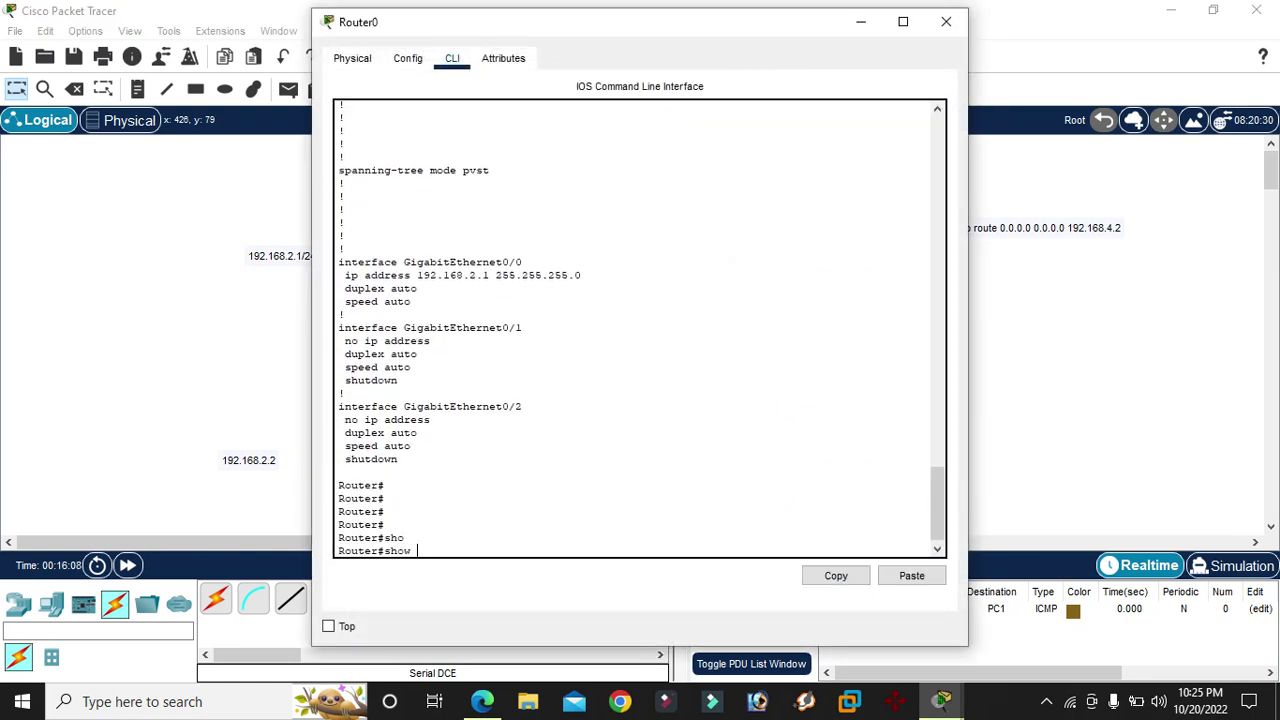
text(ip)
key(Tab)
text(ro)
key(Tab)
key(BackSpace)
key(BackSpace)
text(rou)
key(Tab)
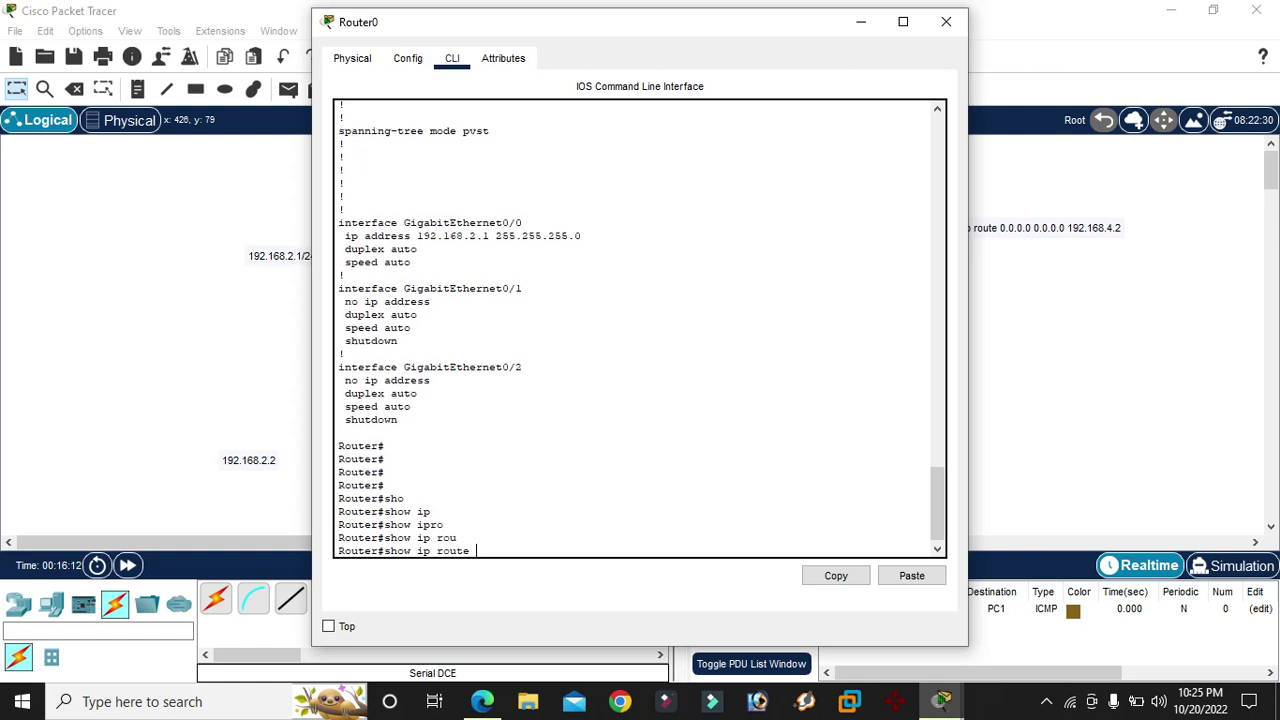
key(Return)
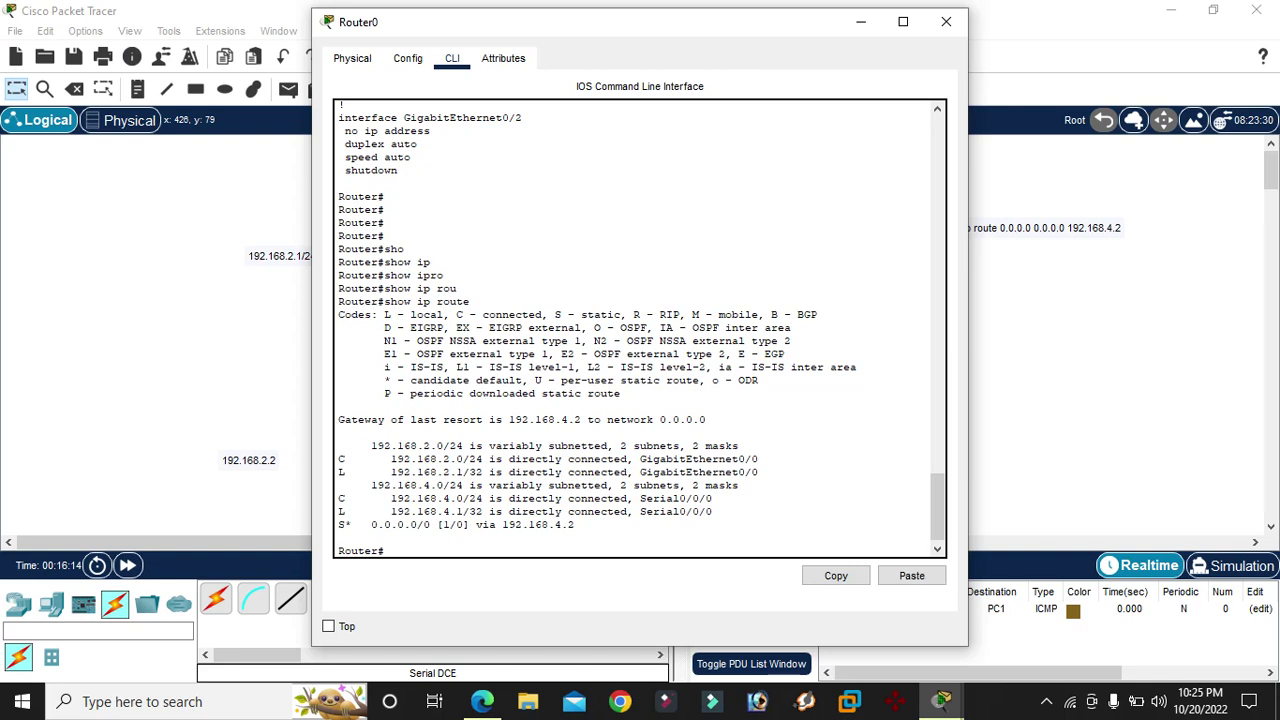
- Highlight the routing table entries and the first line of route codes for review, and close the Router0 window
drag(358, 446, 575, 526)
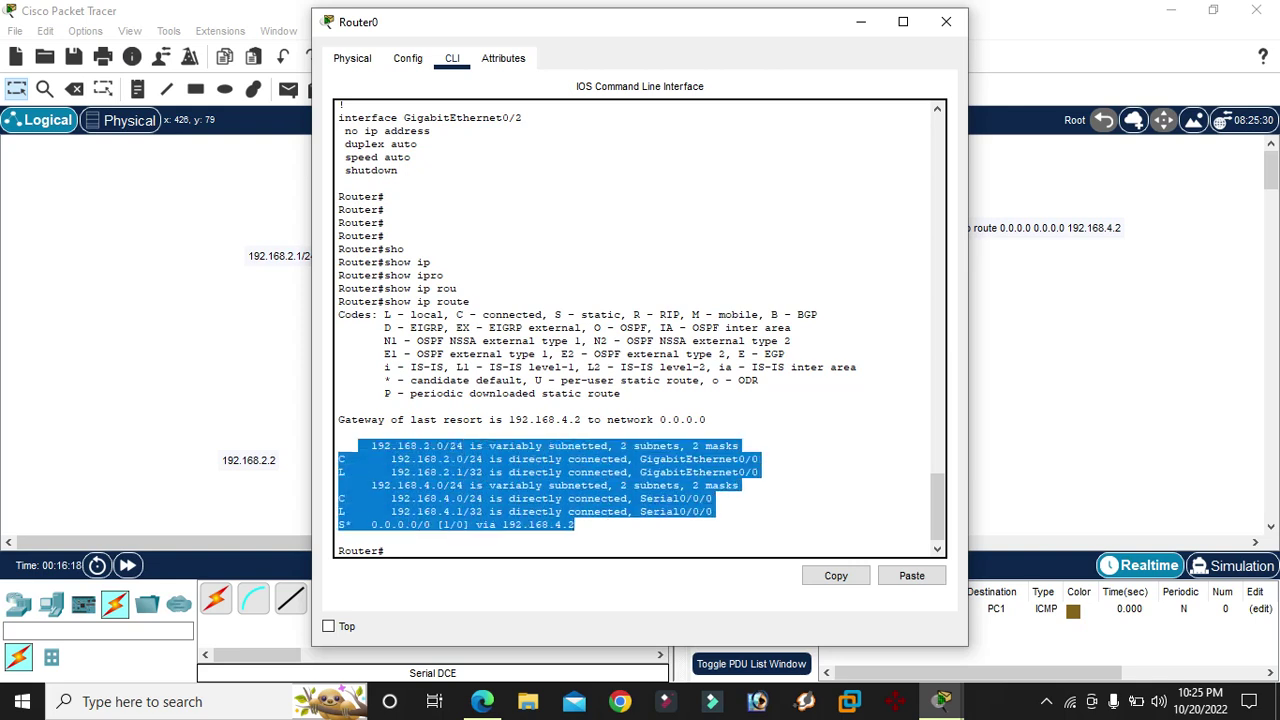
key(ctrl+c)
drag(410, 314, 818, 314)
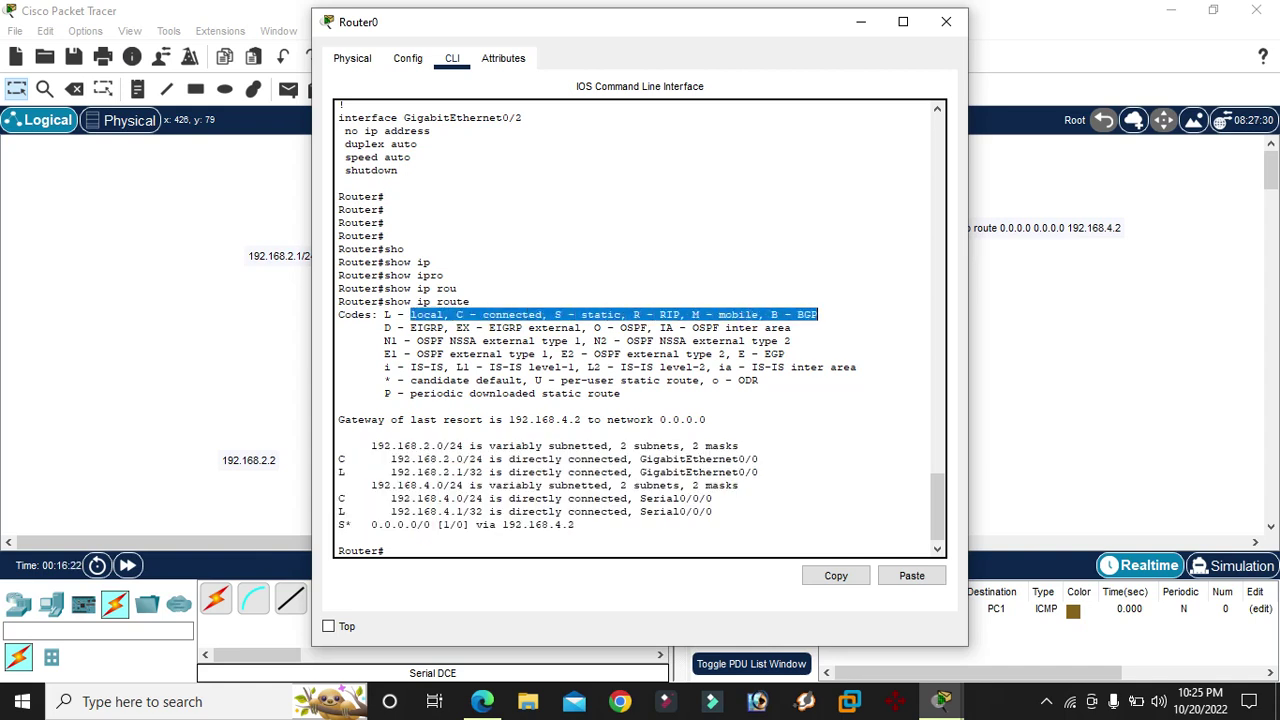
key(ctrl+c)
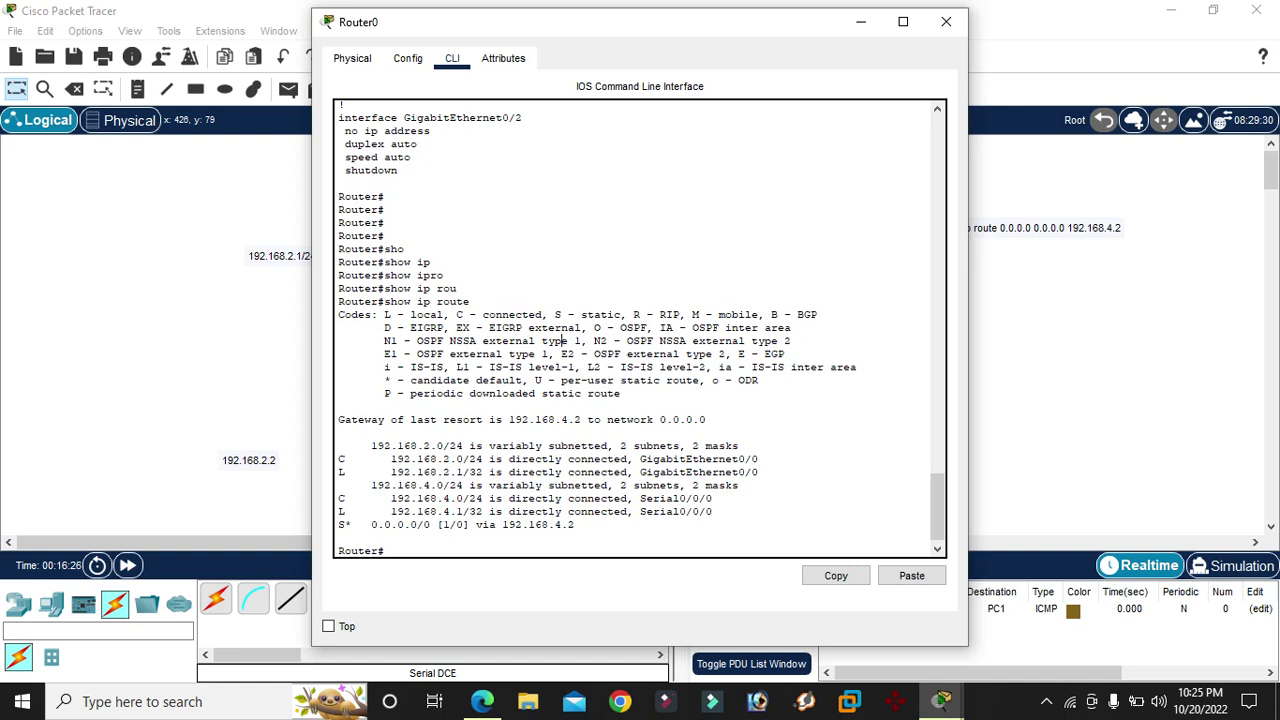
click(946, 21)
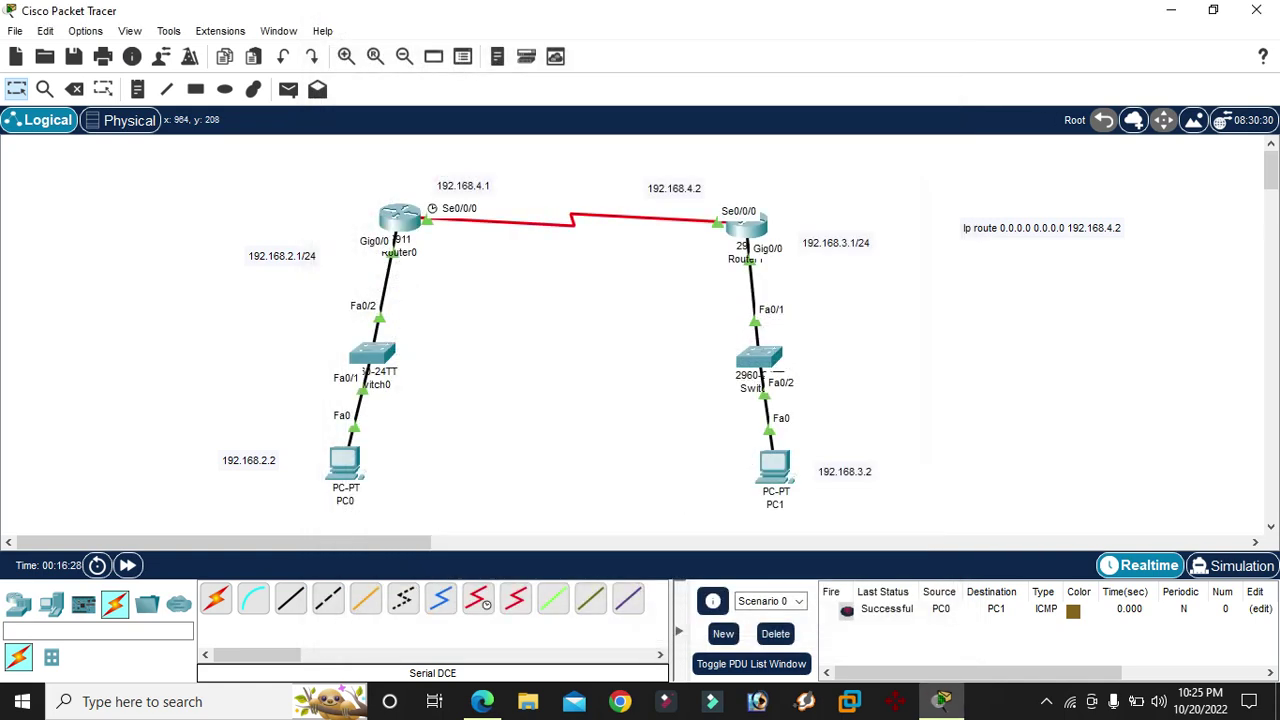